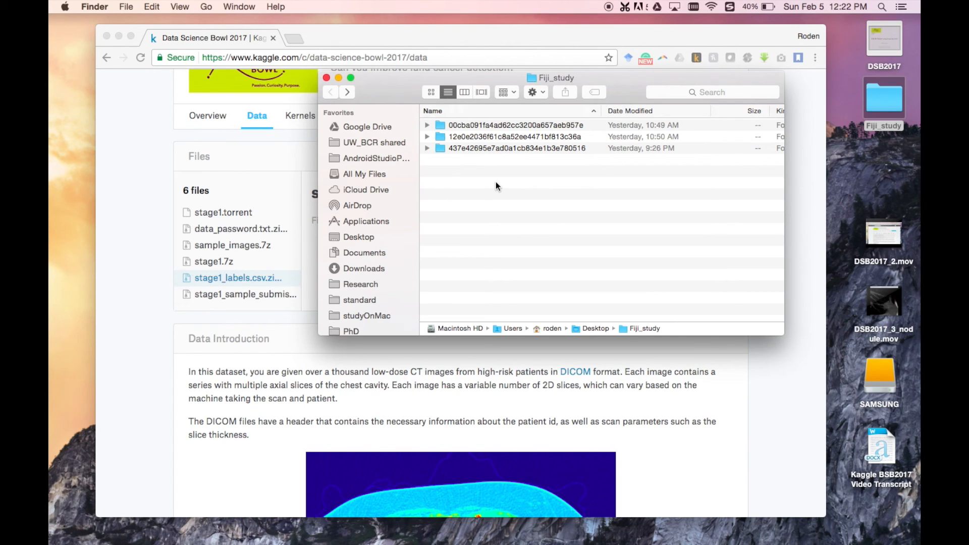
Step: Find and launch the Fiji application
key(super+space)
text(fiji)
key(Return)
Step: Switch to Chrome and search Google for "fiji imagej" in a new tab
click(153, 189)
key(super+t)
text(fiji)
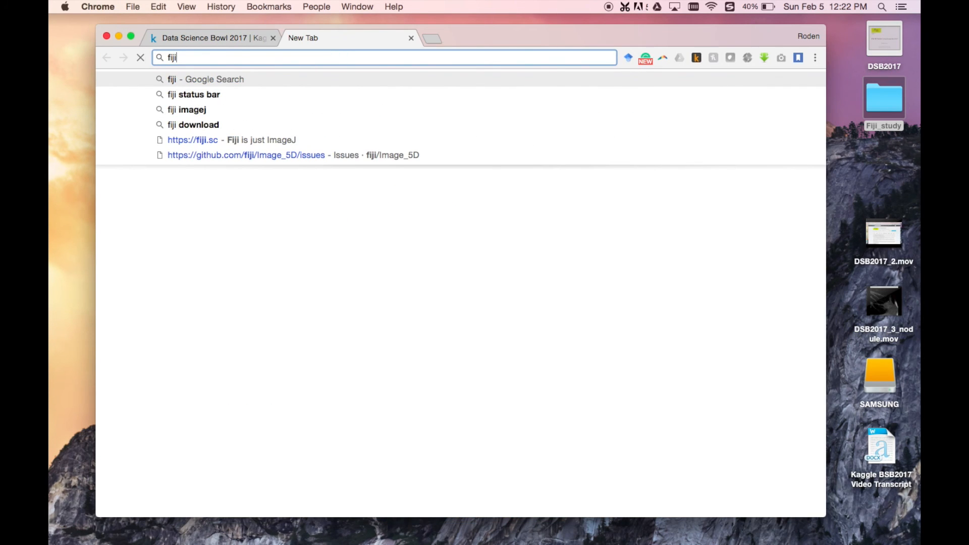
key(Return)
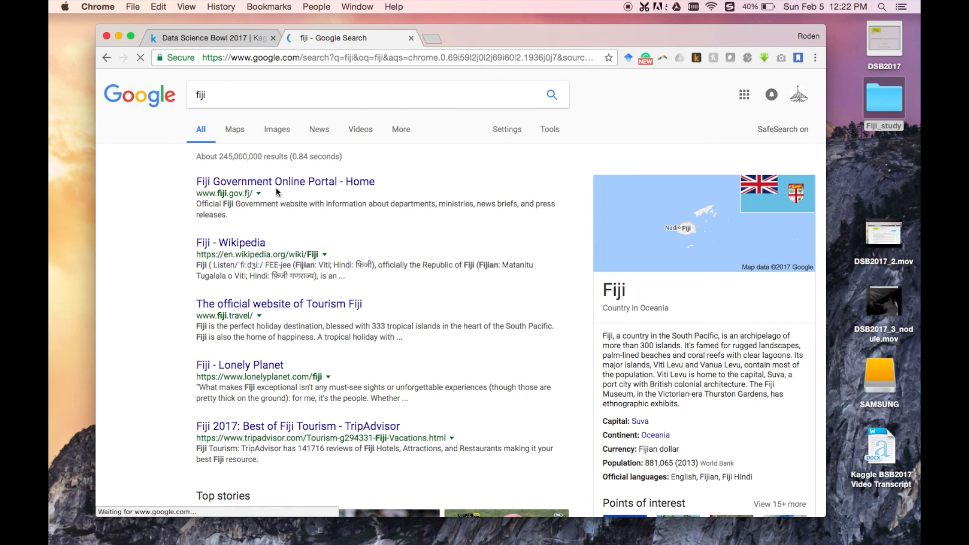
click(341, 101)
text(ima)
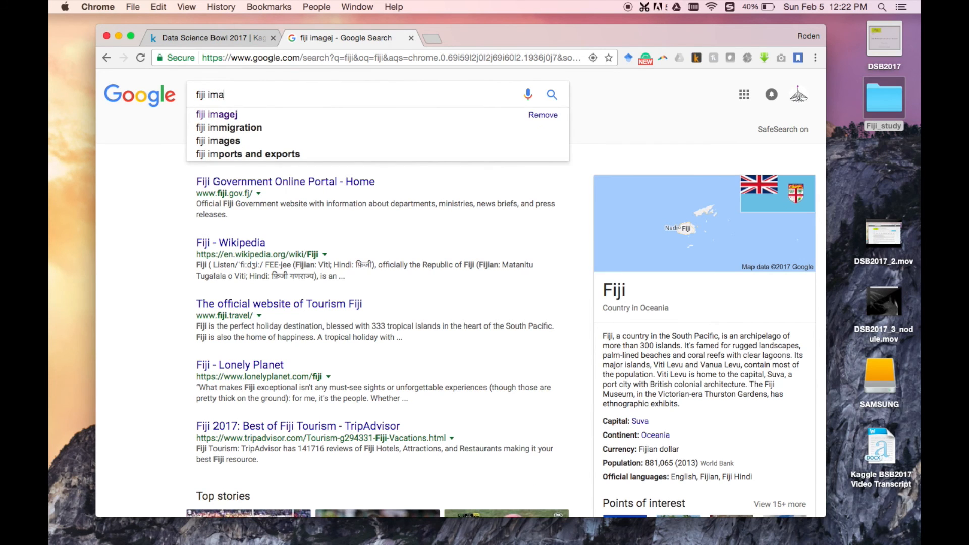
text(gej)
key(Return)
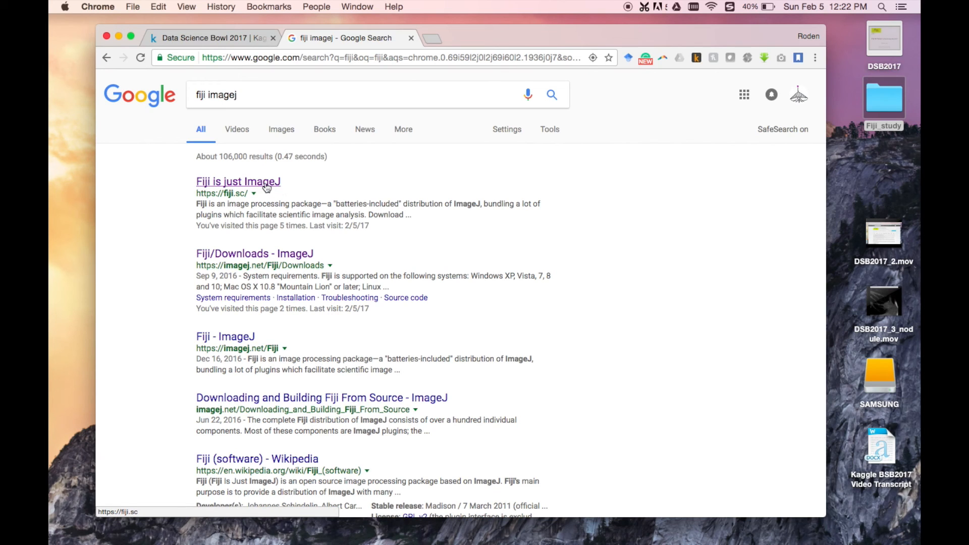
Step: Open the Fiji/Downloads search result and go to the site's About page to read the ImageJ introduction
super+click(242, 255)
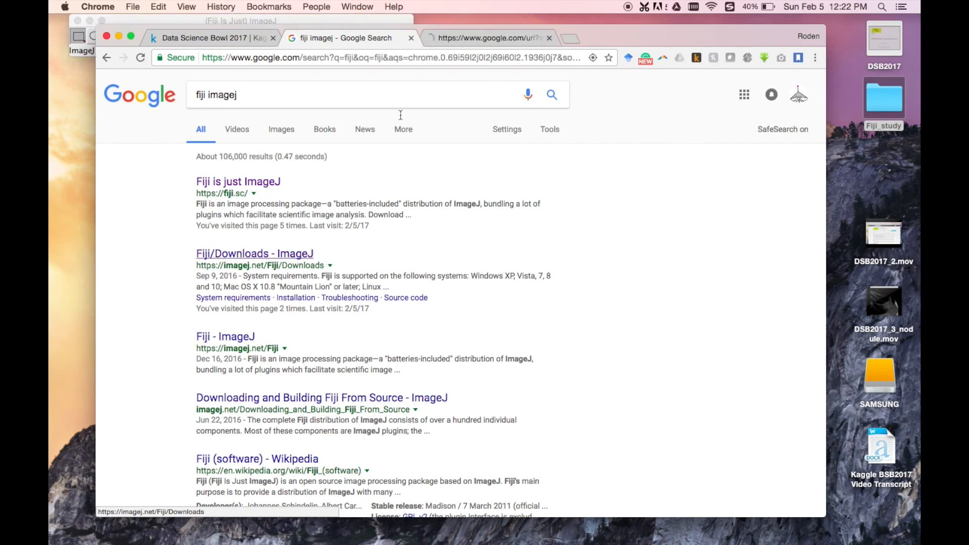
click(463, 37)
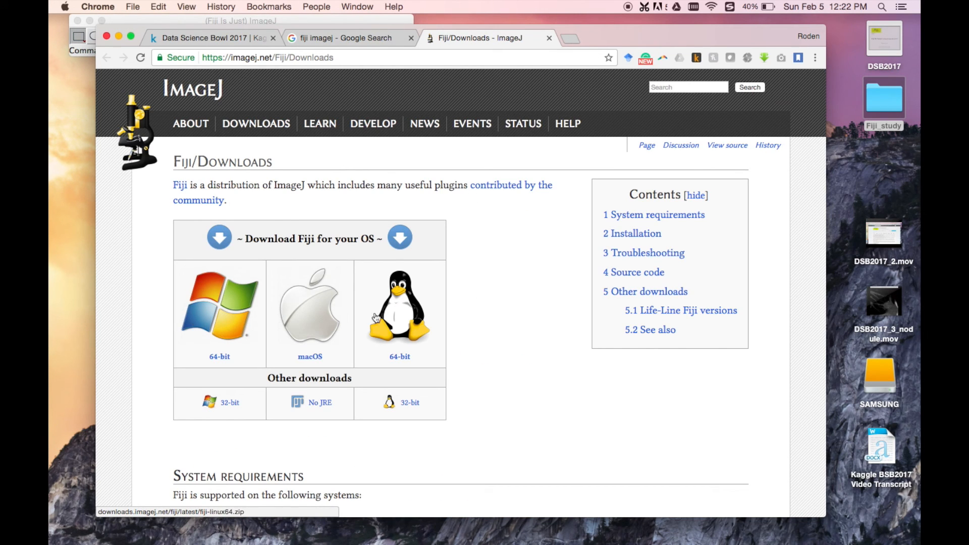
click(190, 125)
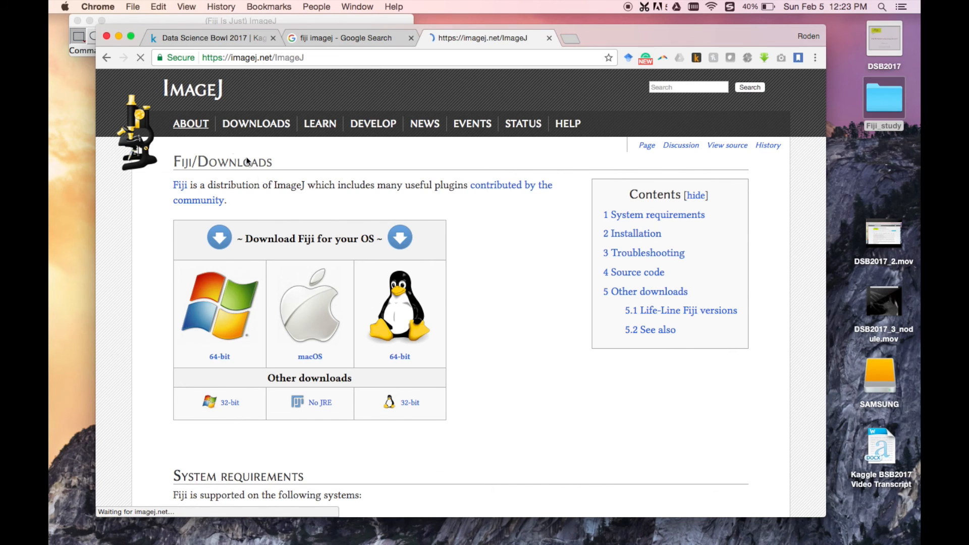
drag(170, 185, 306, 183)
click(334, 184)
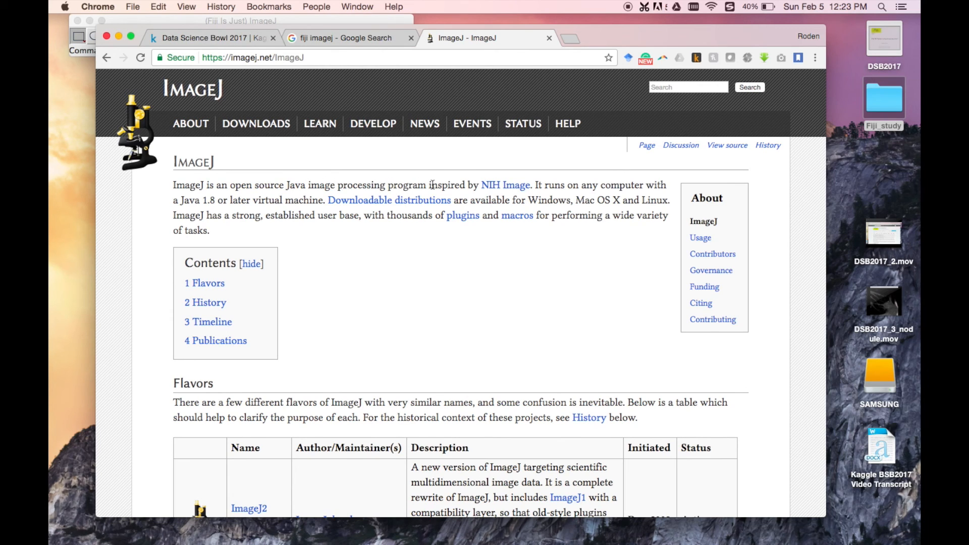
Step: Close the ImageJ and Google search tabs and switch to the Fiji main window
click(548, 37)
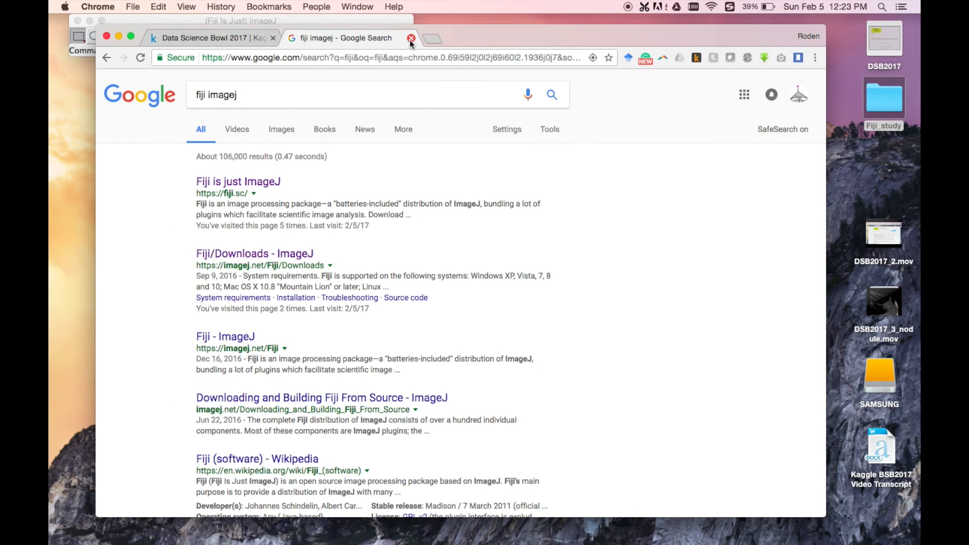
click(410, 39)
click(304, 19)
mouse_move(306, 20)
mouse_down()
mouse_move(304, 35)
mouse_move(308, 23)
mouse_up()
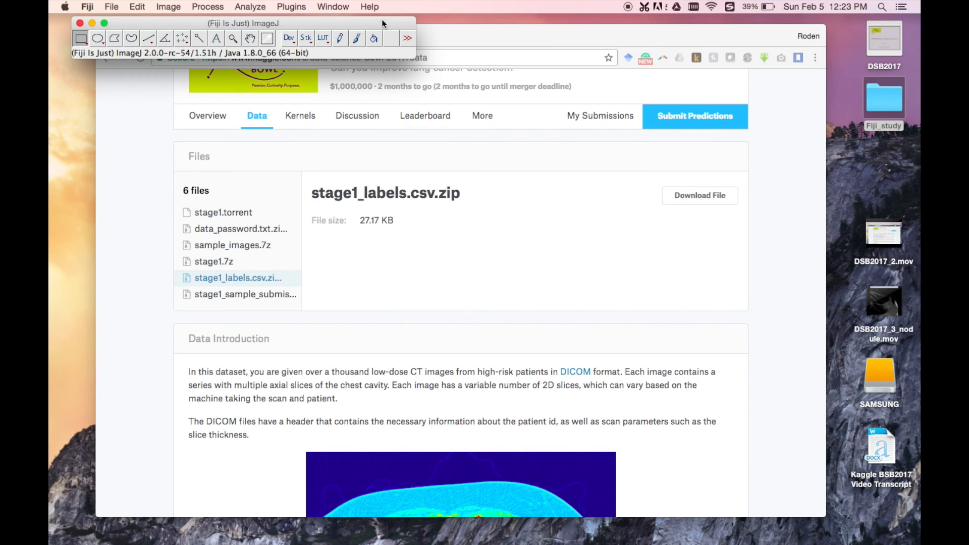
click(112, 6)
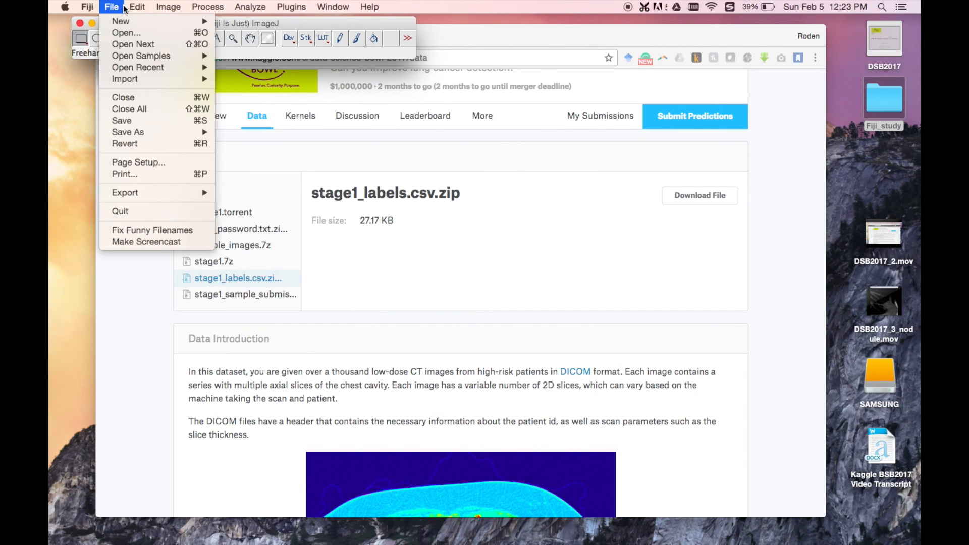
click(112, 6)
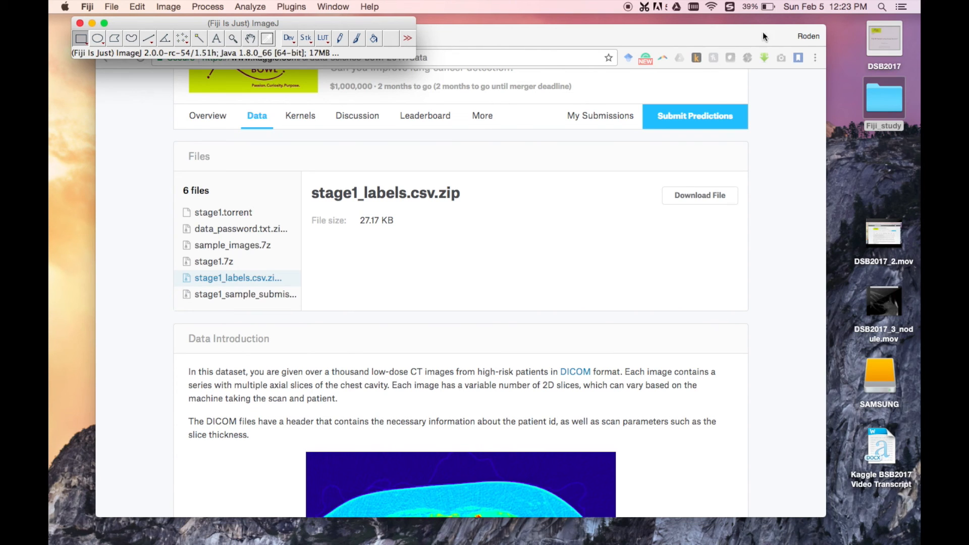
Step: Switch to Chrome, search for "fiji status bar" in a new tab and open the ImageJ Getting Started page
click(475, 43)
click(301, 37)
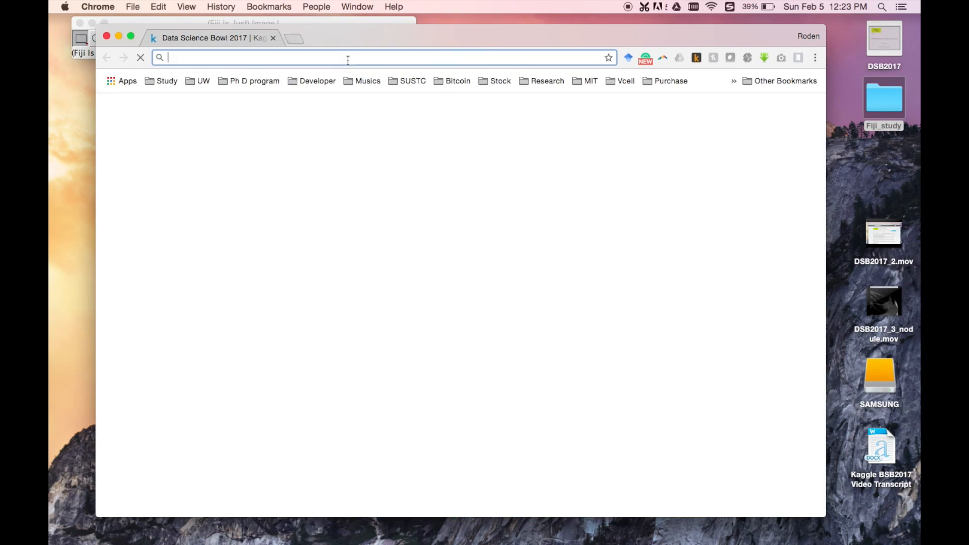
text(fiji)
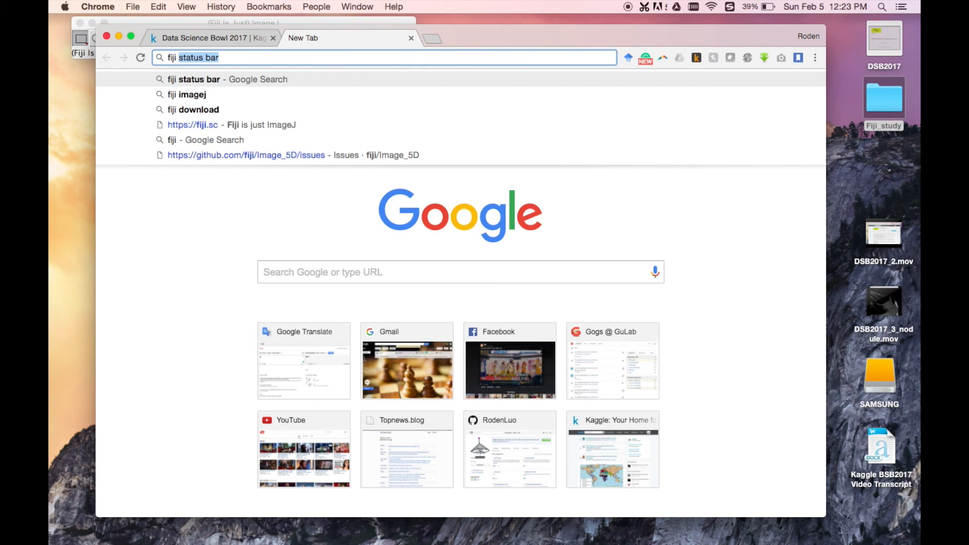
key(Return)
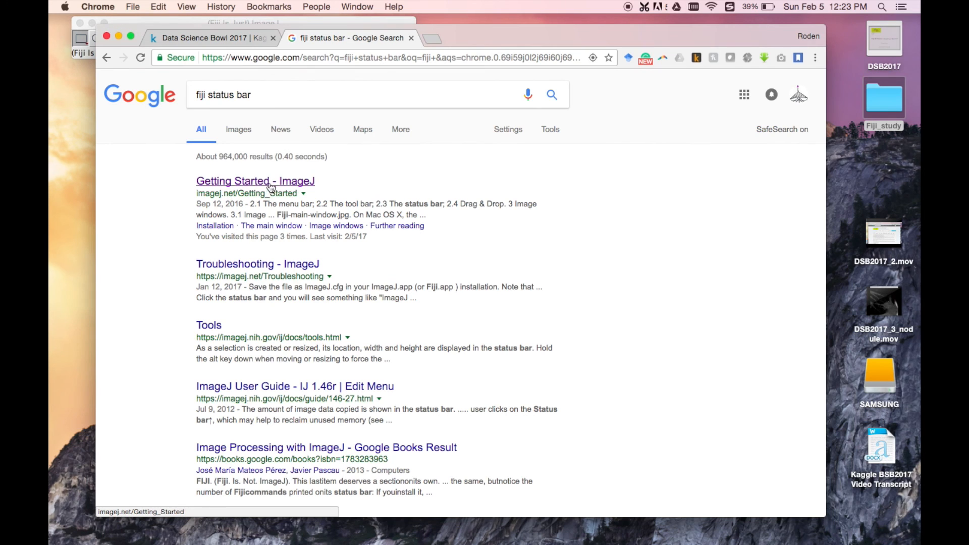
super+click(264, 183)
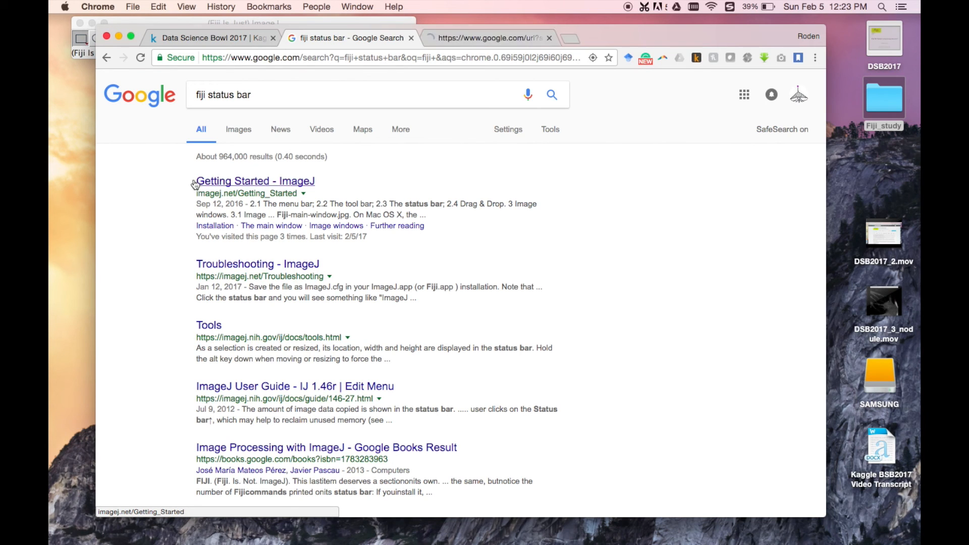
click(471, 38)
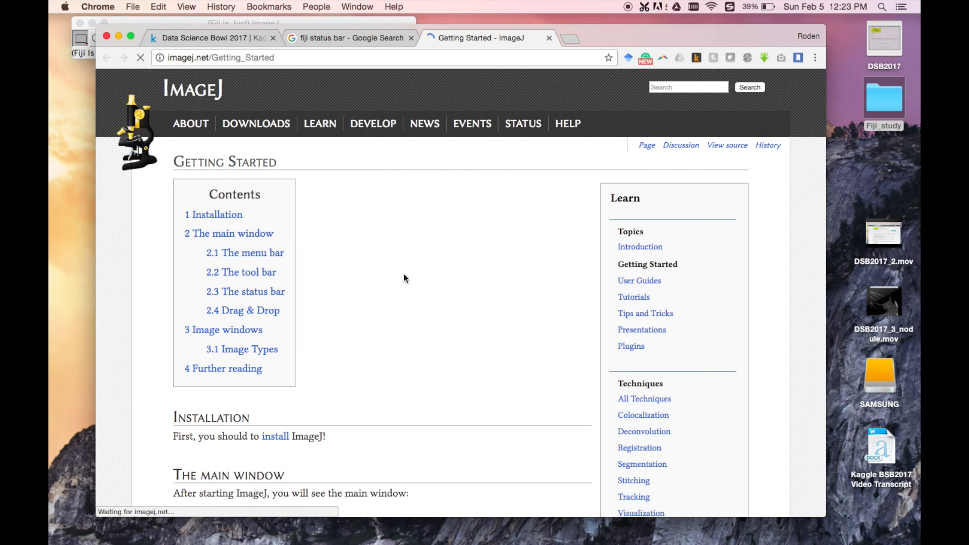
Step: Read the main window, menu bar and status bar sections of the Getting Started page
scroll(350, 332, down, 10)
scroll(280, 337, down, 5)
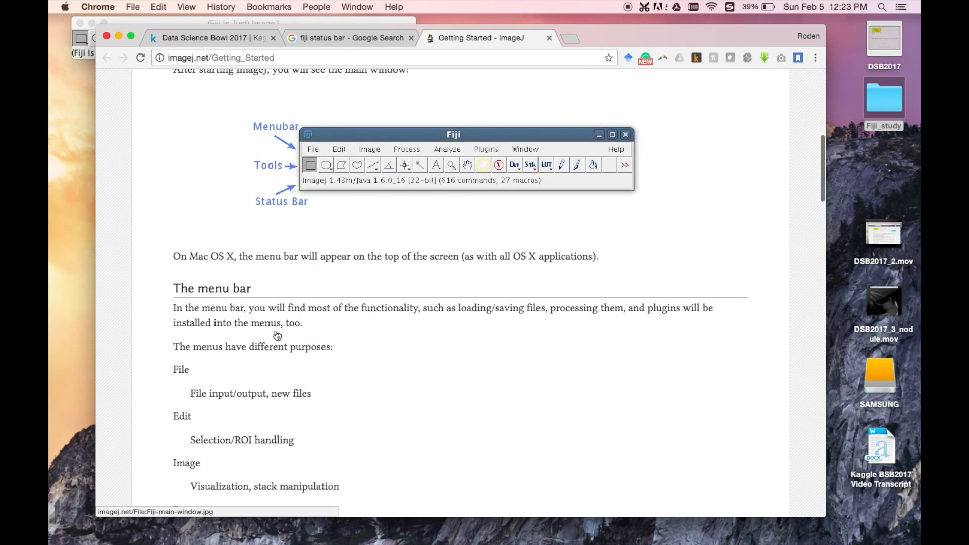
scroll(210, 353, down, 15)
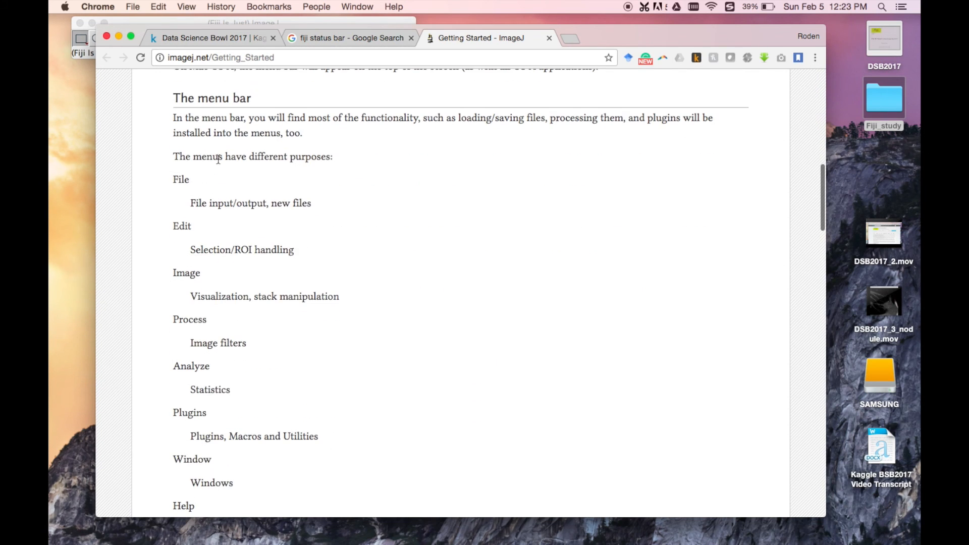
scroll(257, 149, down, 15)
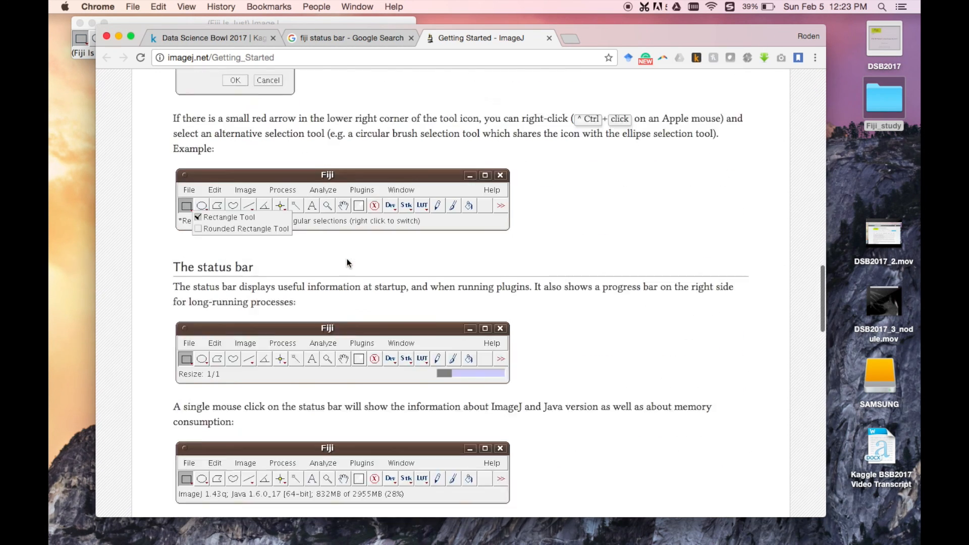
scroll(241, 133, up, 3)
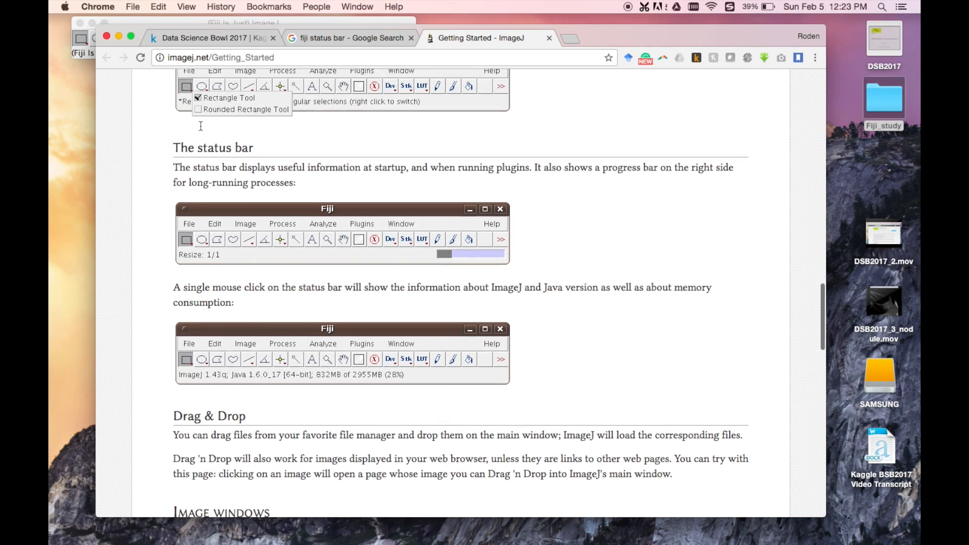
drag(169, 146, 281, 144)
click(359, 153)
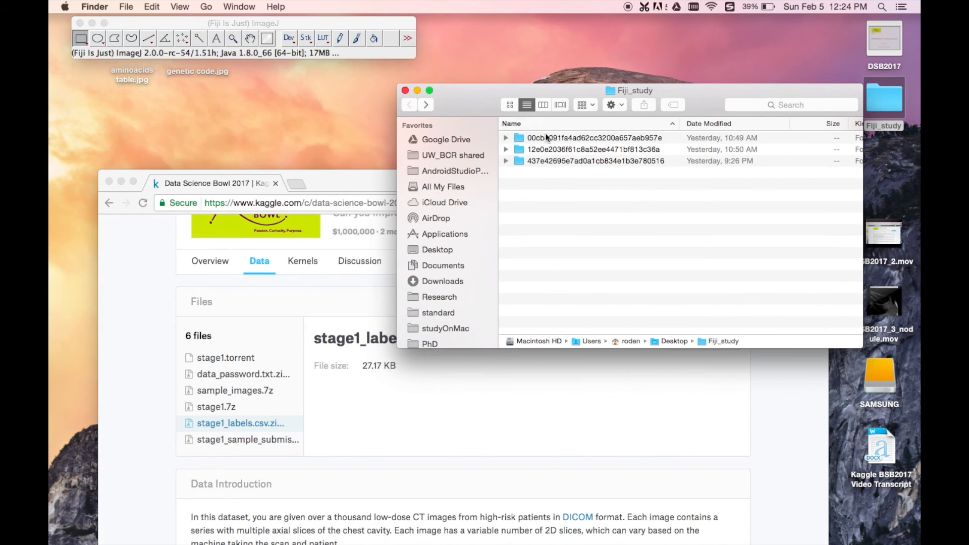
Step: Load the folder 00cba091fa4ad62cc3200a657aeb957e from Fiji_study into Fiji, opening all its images as a stack
click(531, 138)
drag(541, 136, 277, 50)
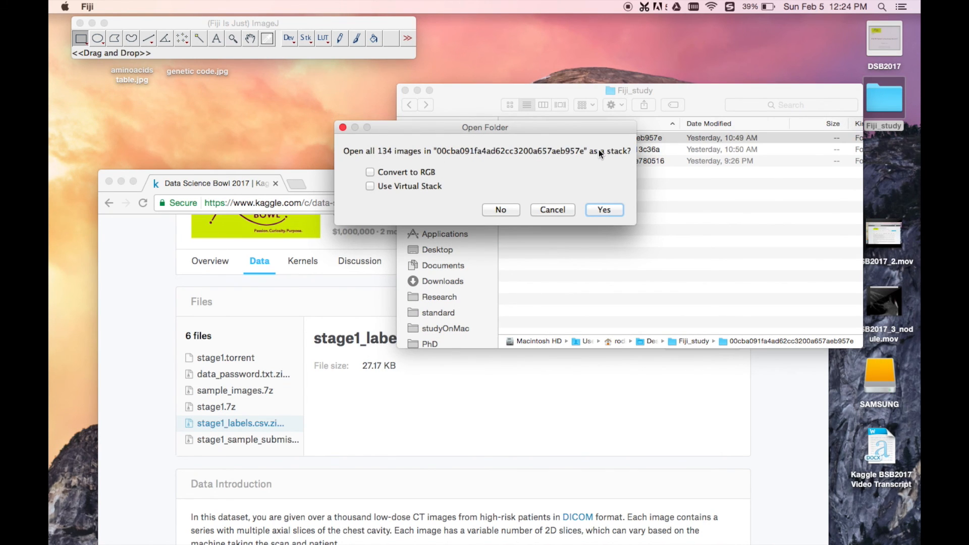
click(603, 210)
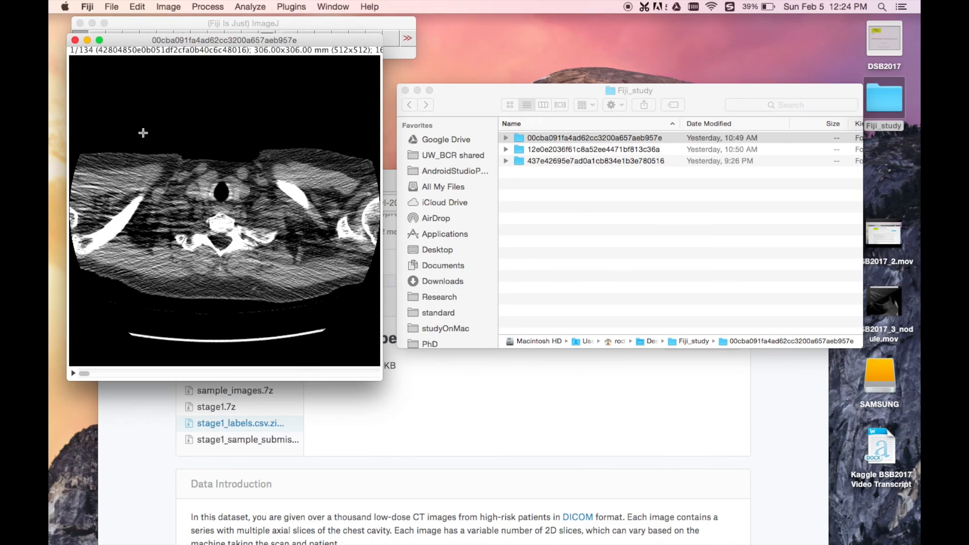
Step: Place the stack window below the Fiji toolbar and browse the CT slices up to slice 40
mouse_move(85, 375)
mouse_down()
mouse_move(184, 376)
mouse_move(84, 379)
mouse_up()
drag(144, 37, 144, 62)
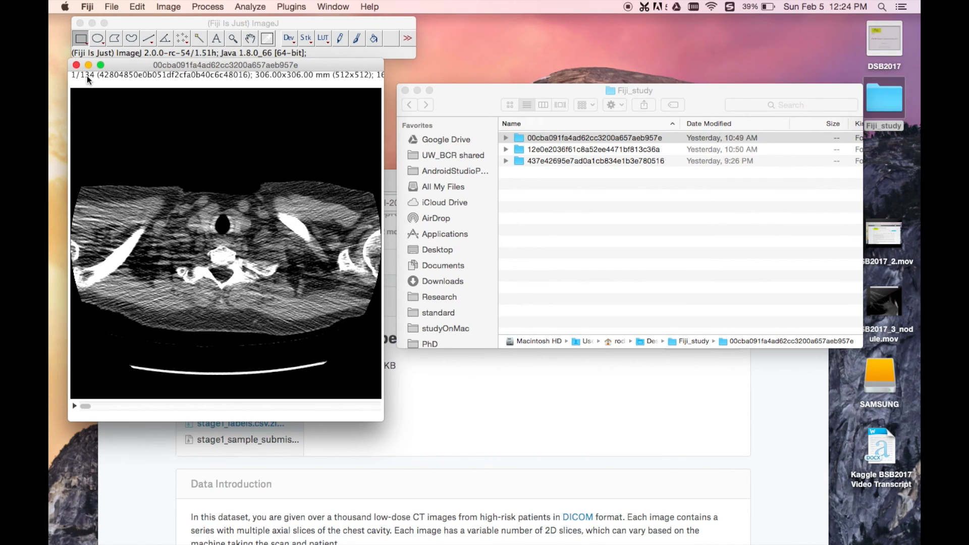
drag(84, 405, 115, 406)
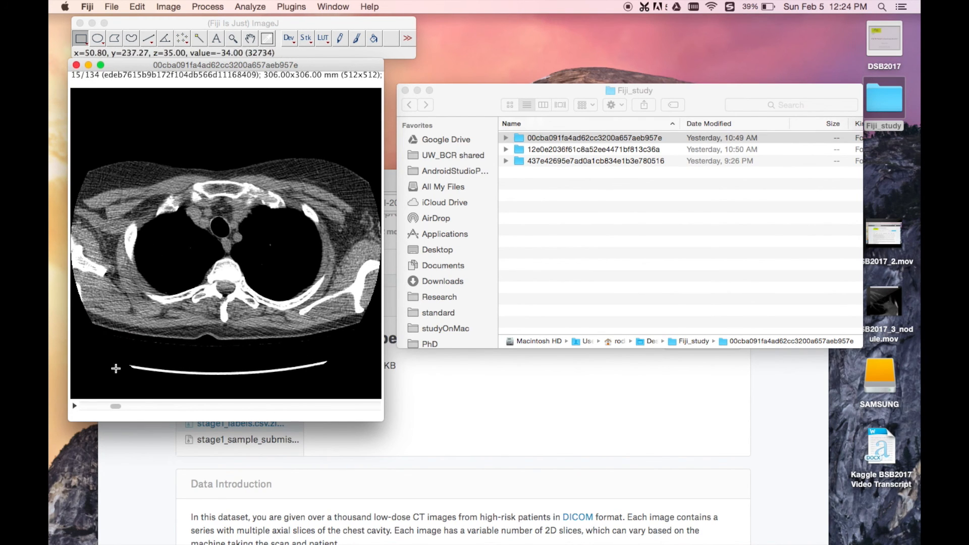
drag(115, 407, 170, 406)
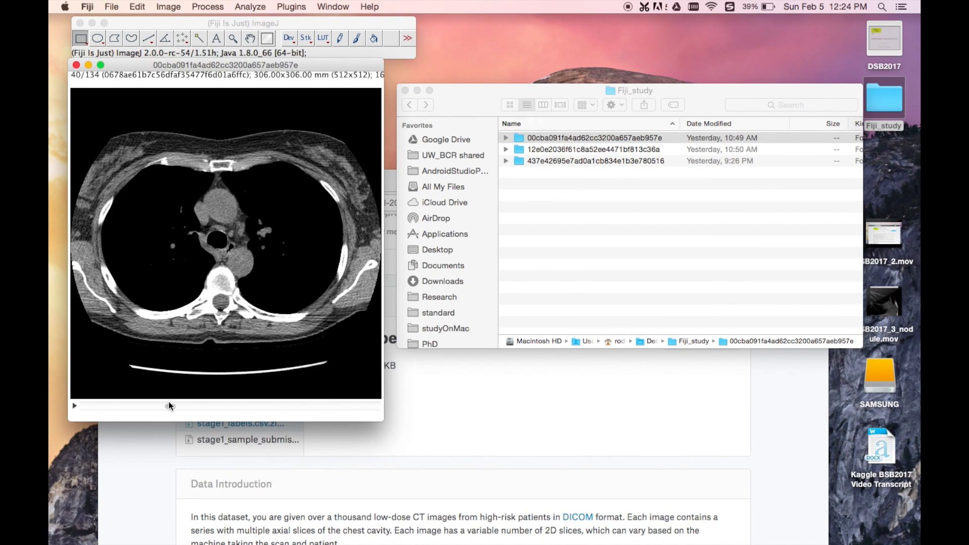
Step: Switch to Chrome and view the Video Tutorial topic in the Data Science Bowl 2017 Discussion section on Kaggle
click(553, 142)
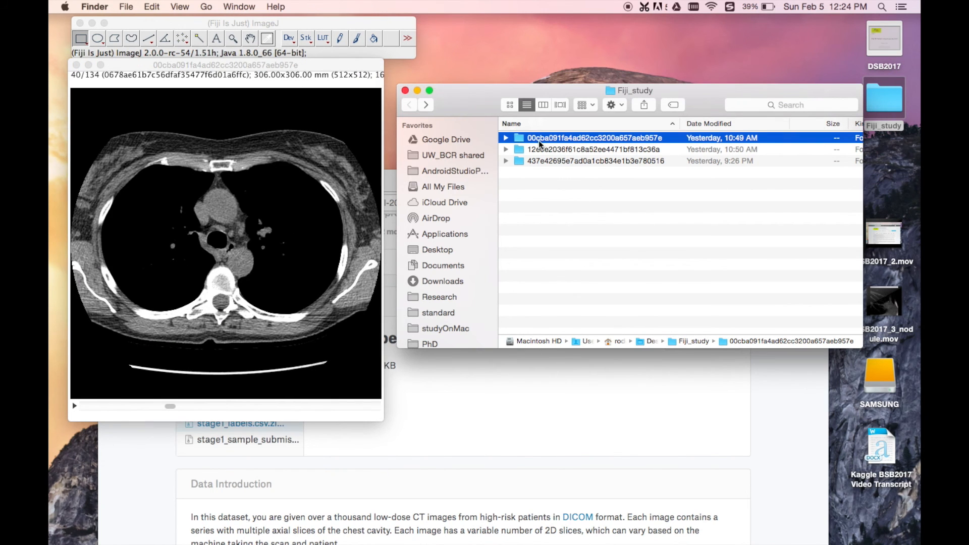
click(433, 414)
drag(418, 184, 431, 87)
scroll(379, 275, up, 3)
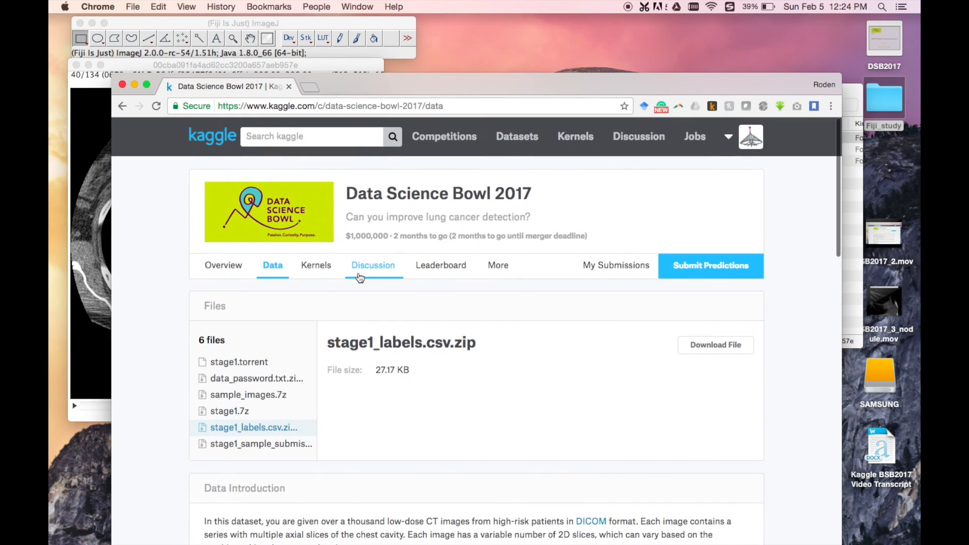
click(379, 275)
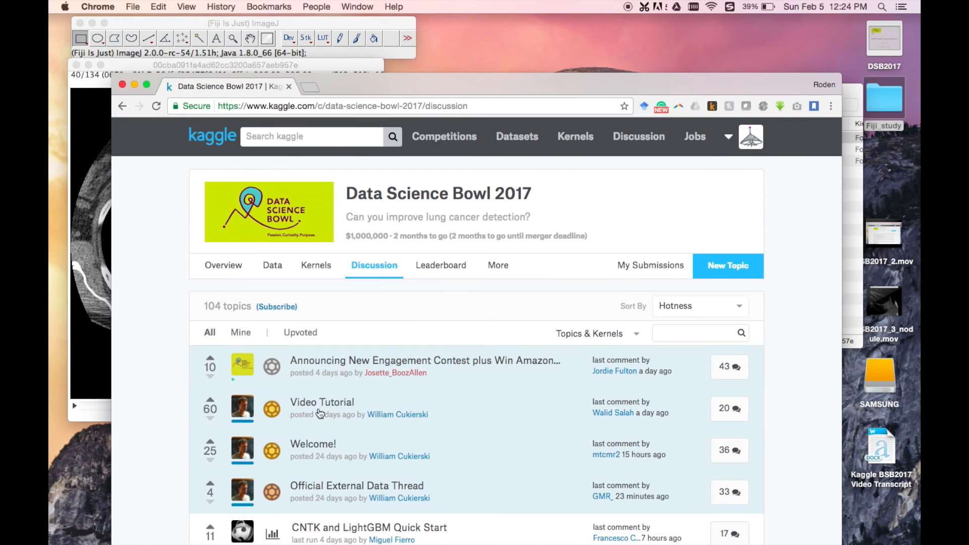
click(320, 401)
scroll(318, 421, down, 1)
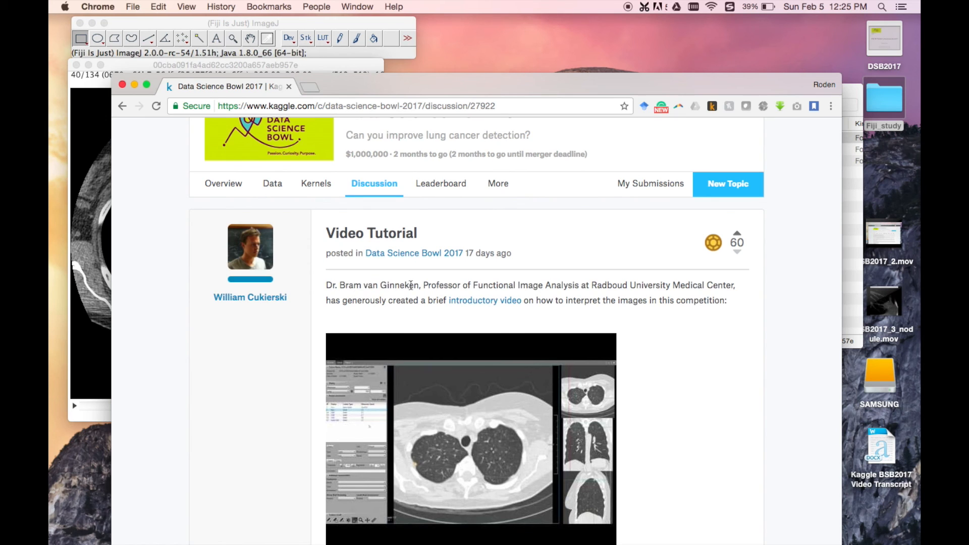
scroll(302, 250, up, 3)
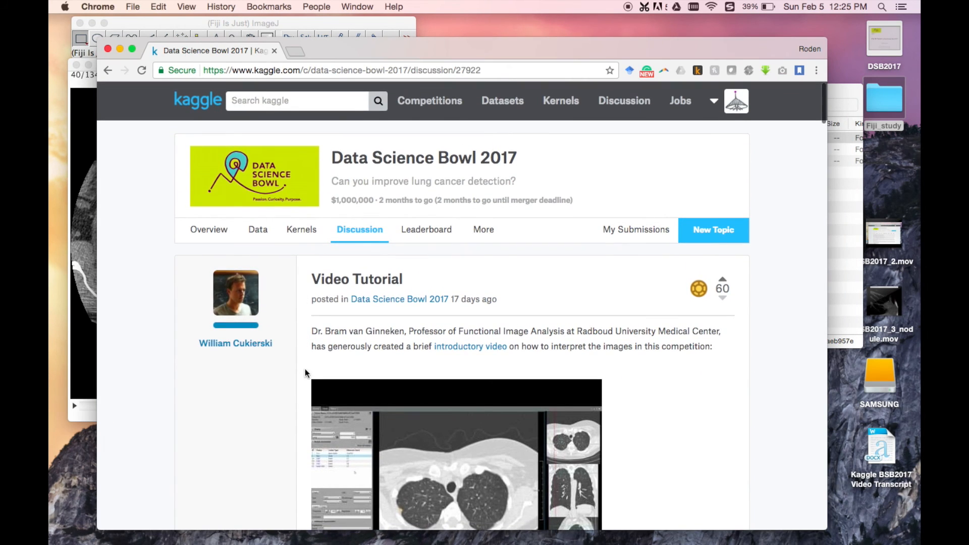
scroll(301, 385, down, 2)
scroll(302, 379, up, 2)
drag(392, 46, 404, 163)
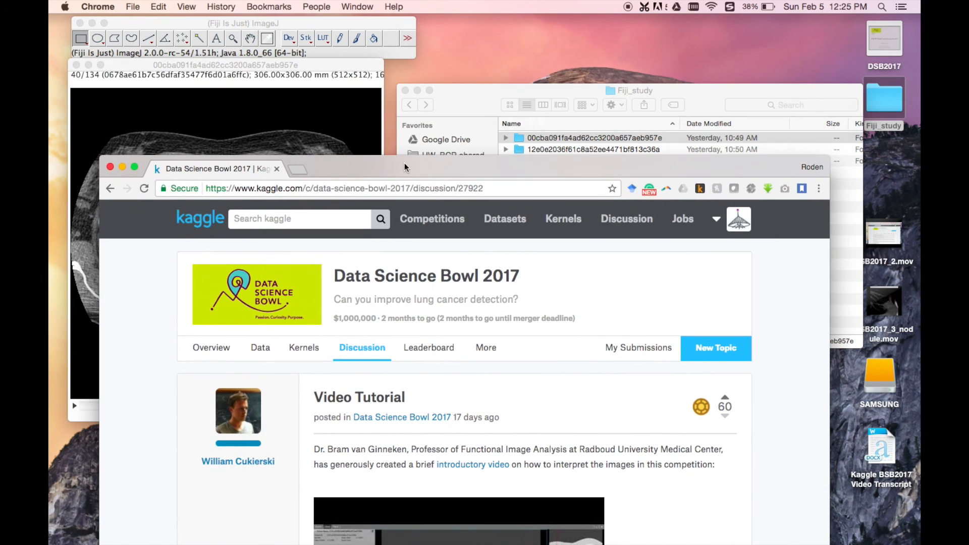
Step: Switch back to the CT stack in Fiji and return it to slice 1
click(456, 92)
click(262, 67)
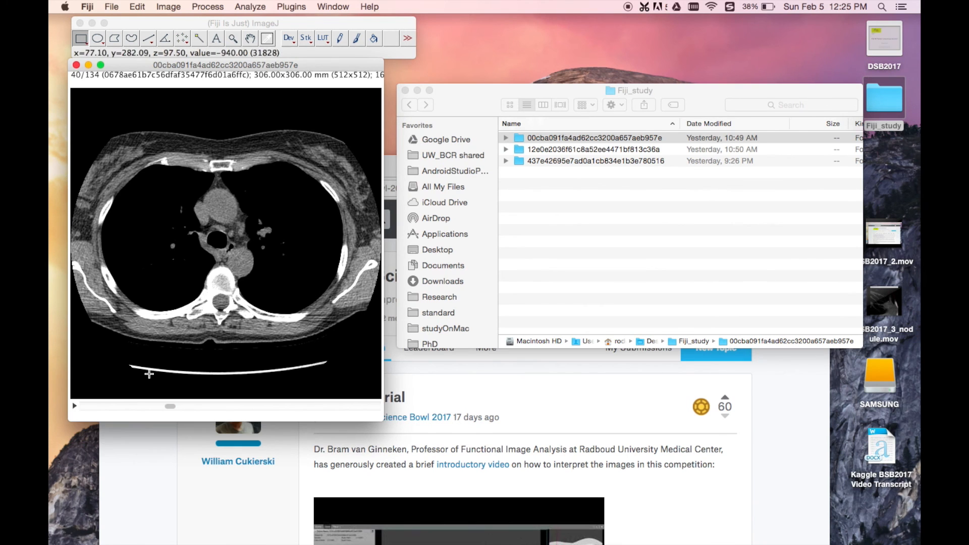
drag(170, 406, 83, 406)
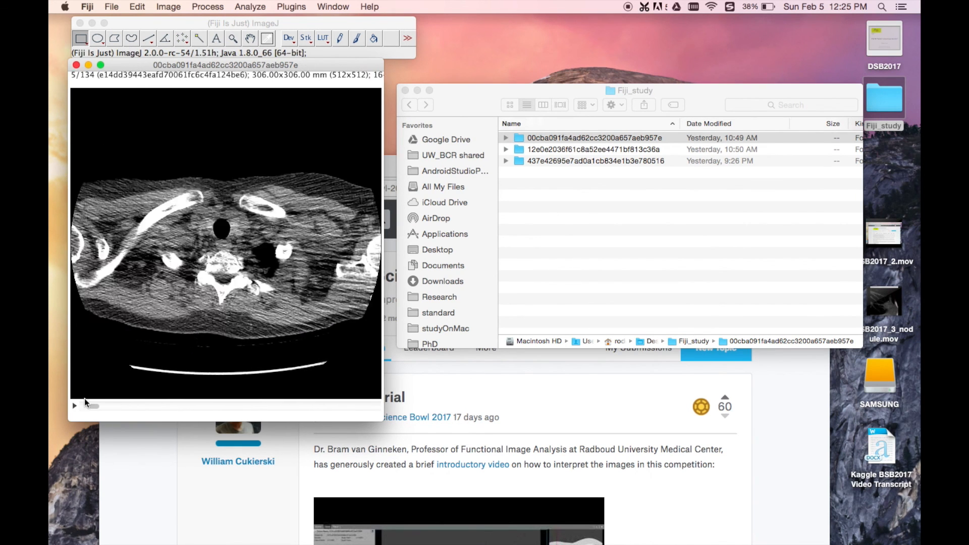
Step: Close the current CT stack and load the folder 437e42695e7ad0a1cb834e1b3e780516 into Fiji, opening all its images as a stack
click(76, 65)
click(601, 192)
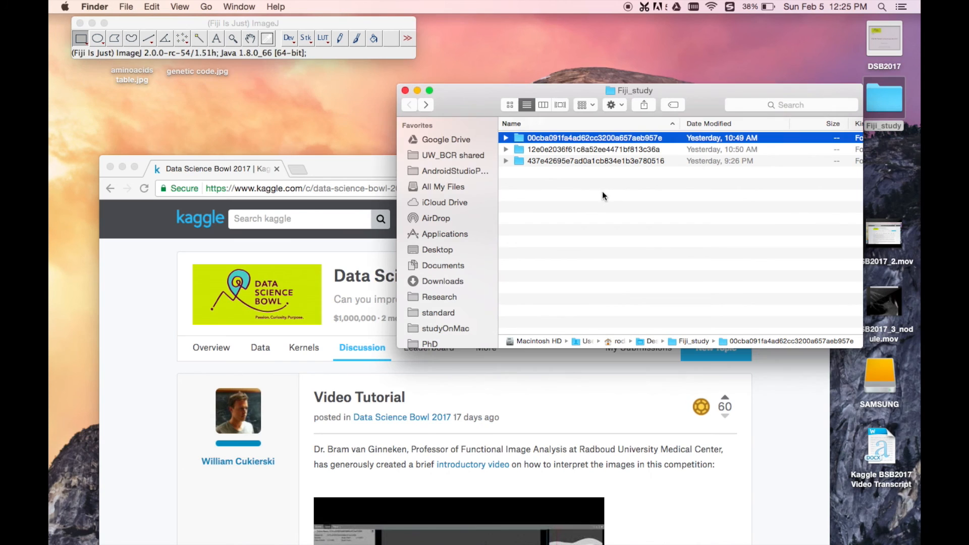
click(545, 148)
drag(544, 161, 199, 53)
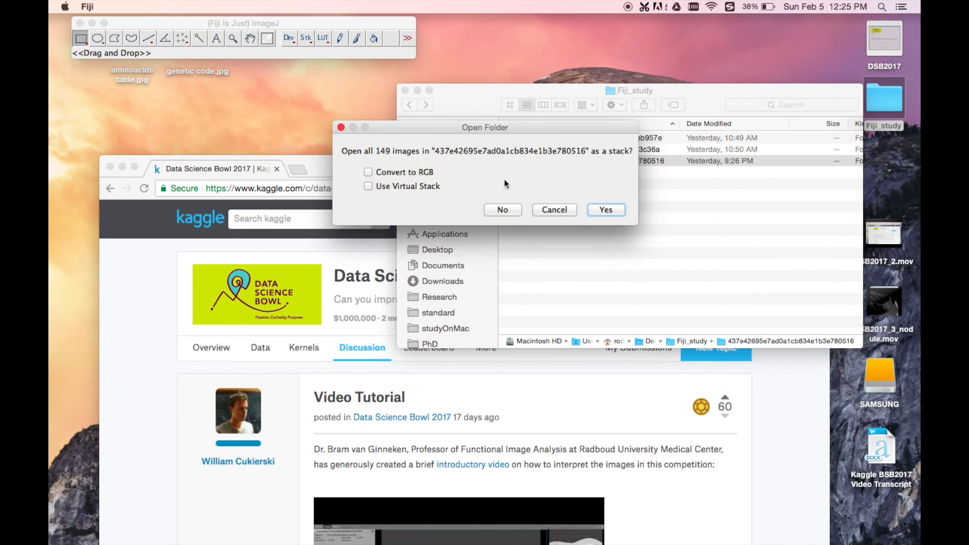
click(599, 213)
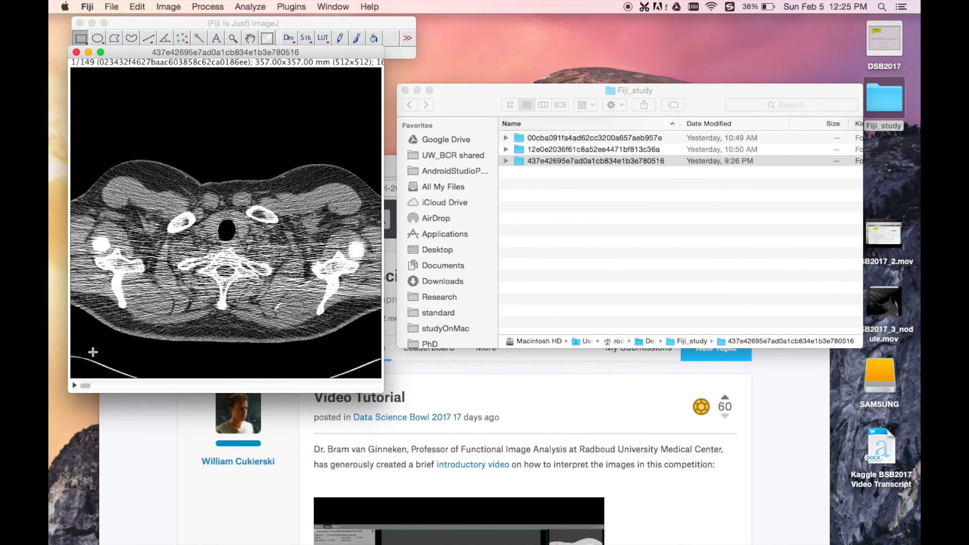
Step: Place the new stack window below the Fiji toolbar and browse the CT slices to slice 29
mouse_move(85, 384)
mouse_down()
mouse_move(93, 384)
mouse_move(85, 384)
mouse_up()
drag(156, 51, 158, 71)
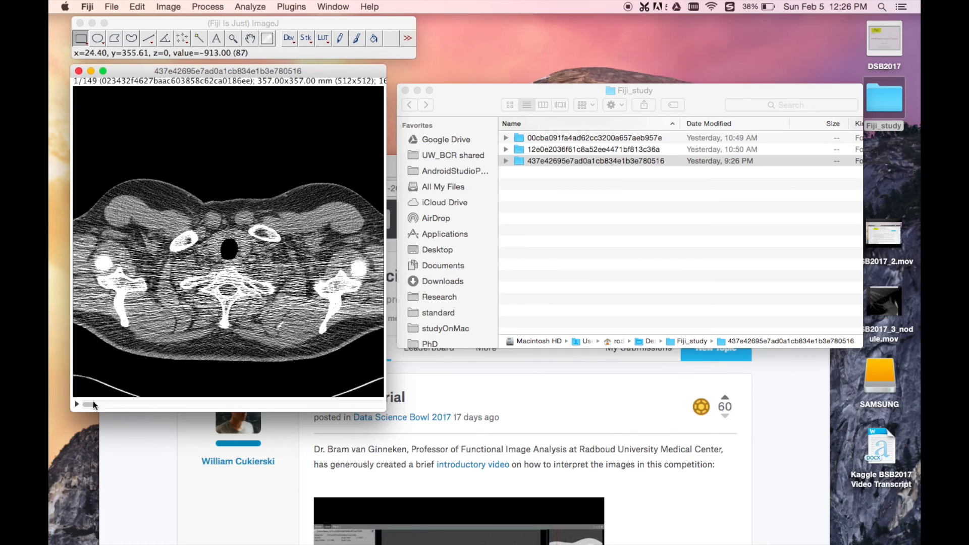
drag(88, 405, 142, 406)
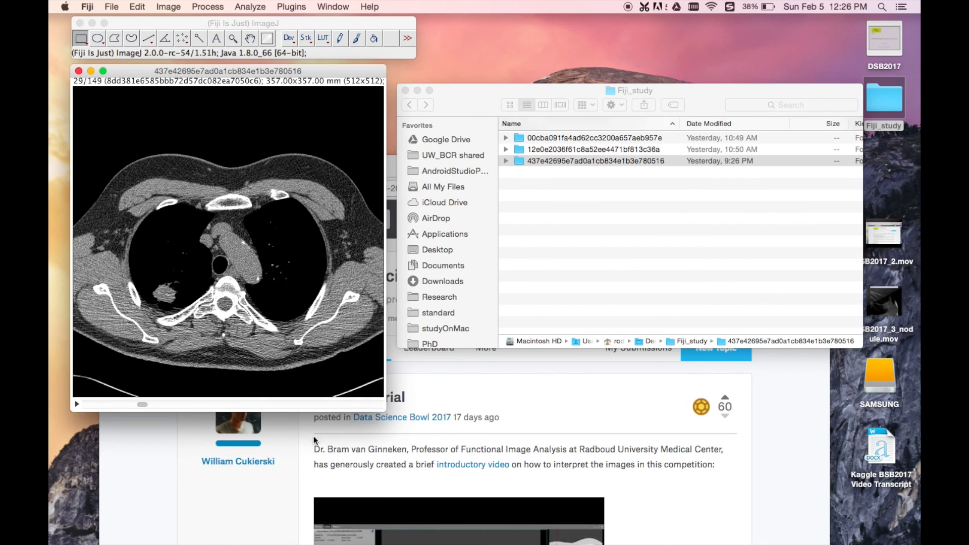
Step: Mark the lung nodule on slice 29 with a rectangular selection of about 45 × 43 mm and clear the selection
drag(151, 306, 187, 270)
click(175, 254)
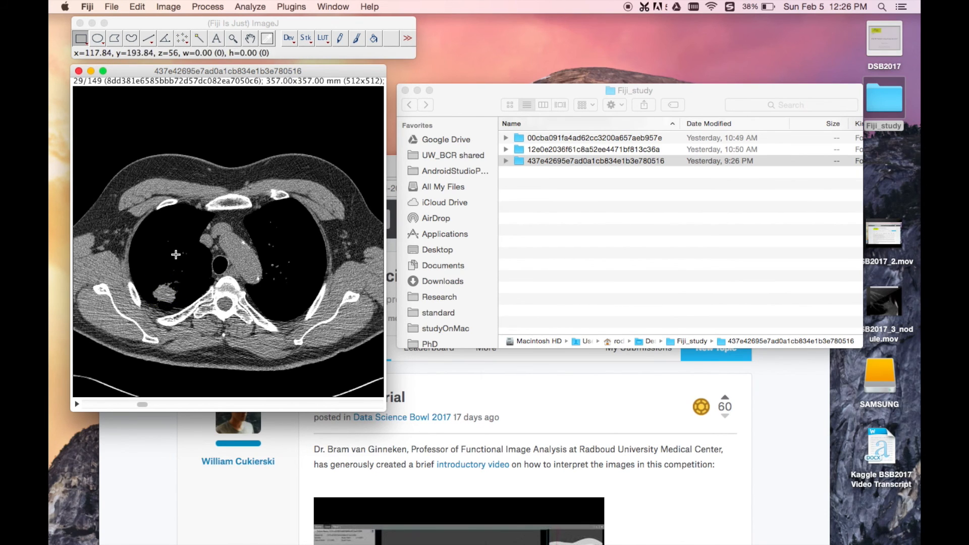
drag(151, 306, 190, 269)
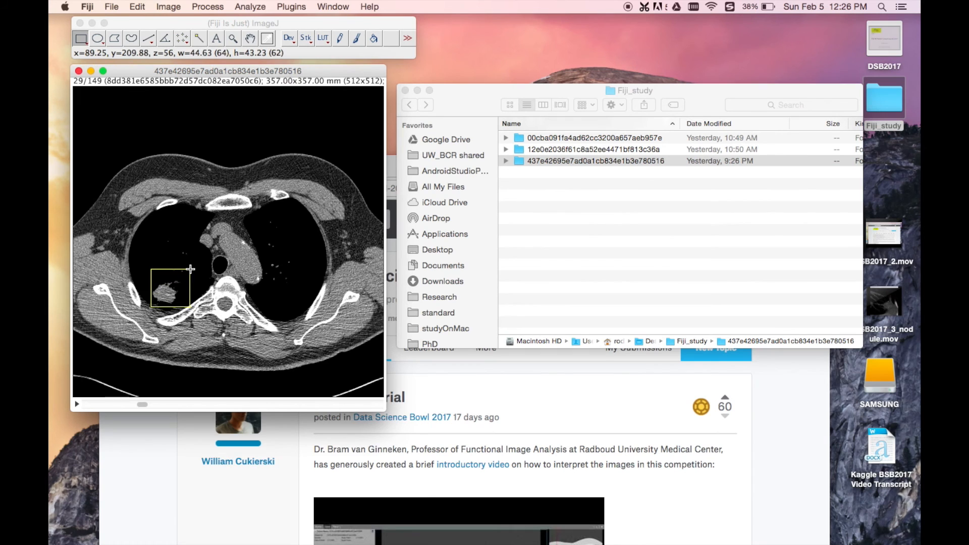
click(166, 254)
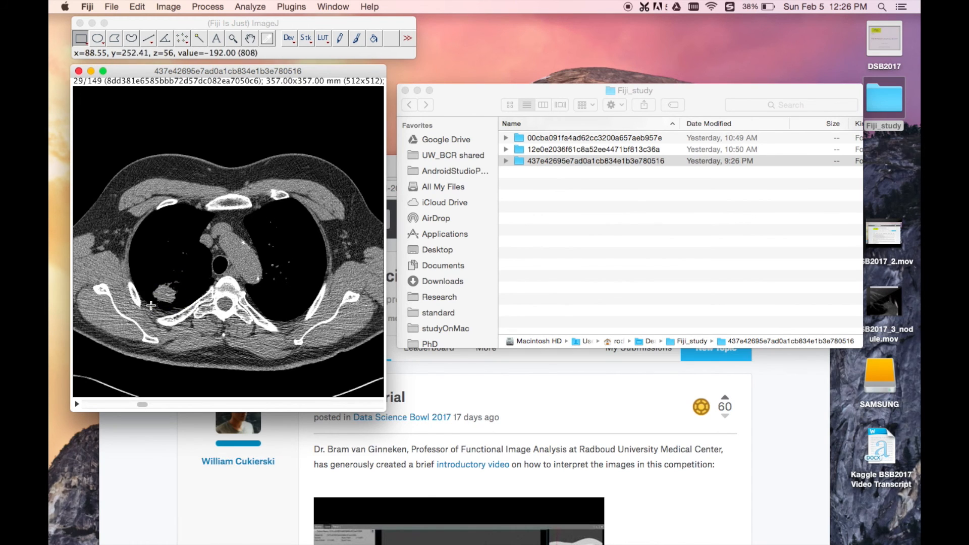
drag(151, 305, 196, 273)
click(174, 246)
drag(141, 402, 140, 404)
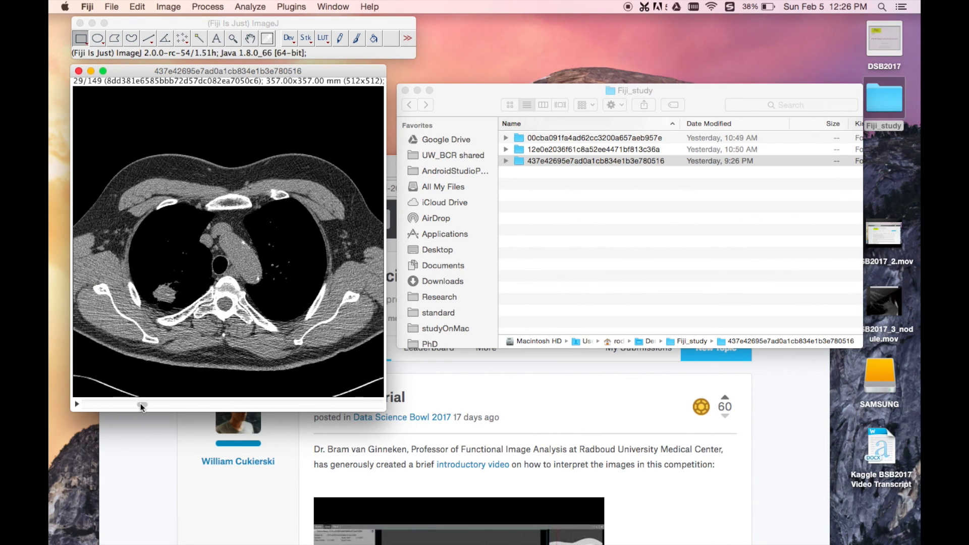
Step: Move the stack window up to the screen's upper edge and reduce its display to 75%
drag(136, 73, 137, 23)
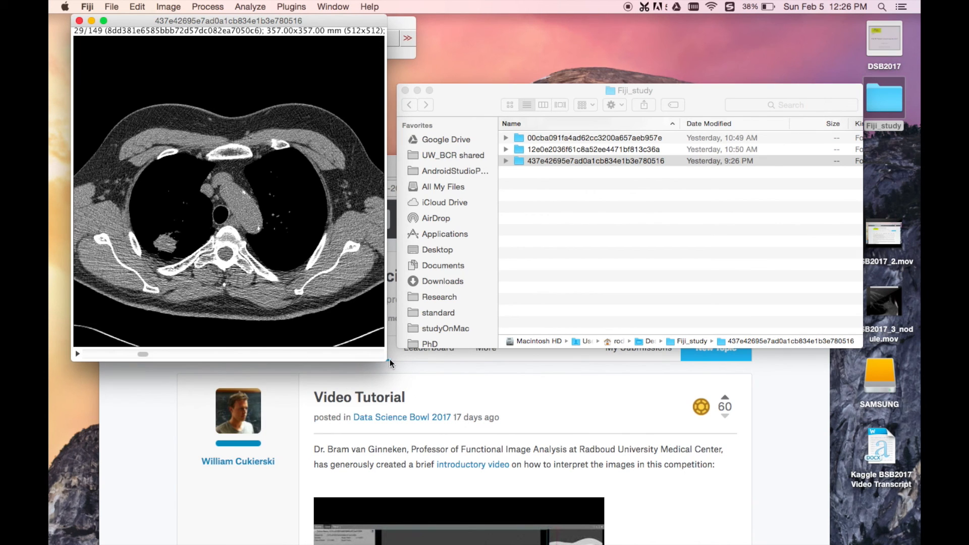
mouse_move(384, 356)
mouse_down()
mouse_move(342, 323)
mouse_move(389, 364)
mouse_up()
key(minus)
key(minus)
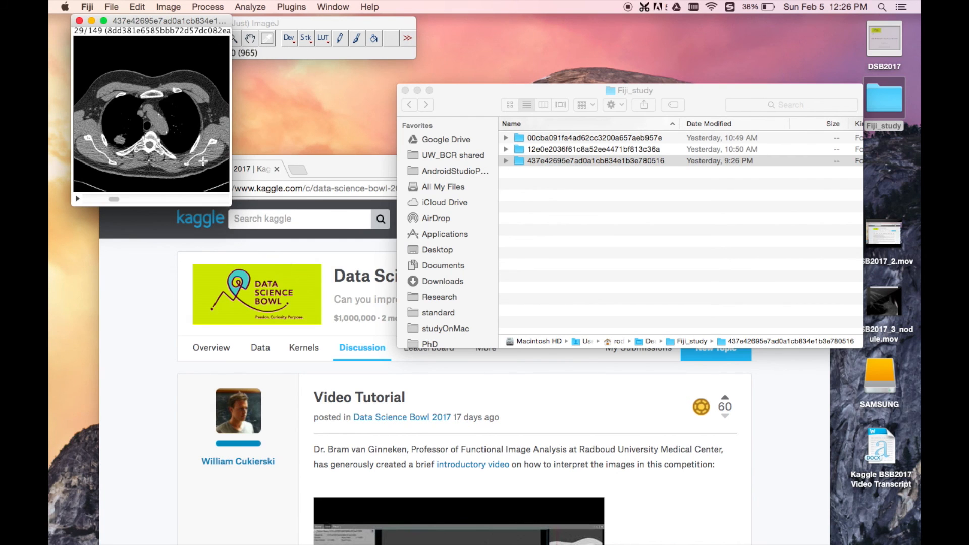
key(plus)
key(plus)
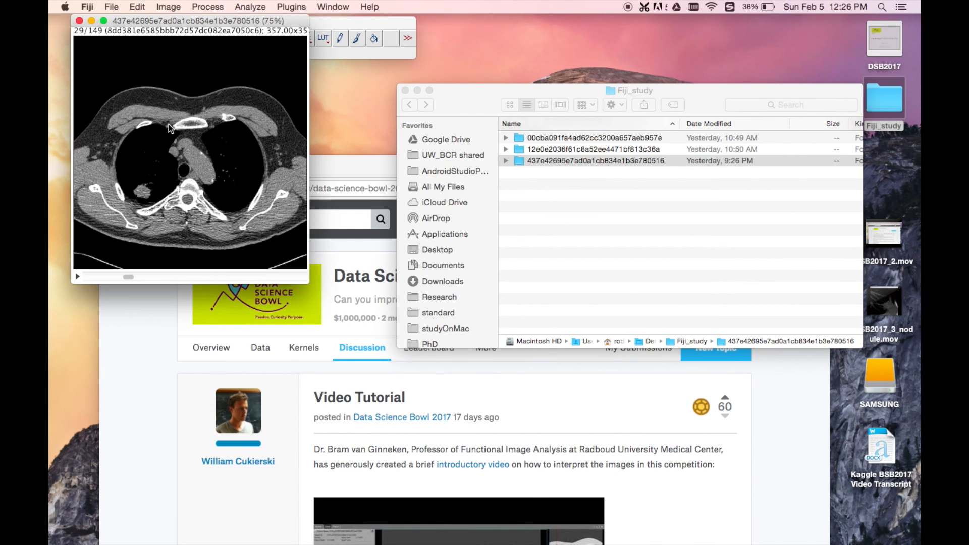
key(minus)
key(minus)
Step: Show Orthogonal Views of the CT stack and return the axial view to slice 29
click(143, 6)
mouse_move(162, 4)
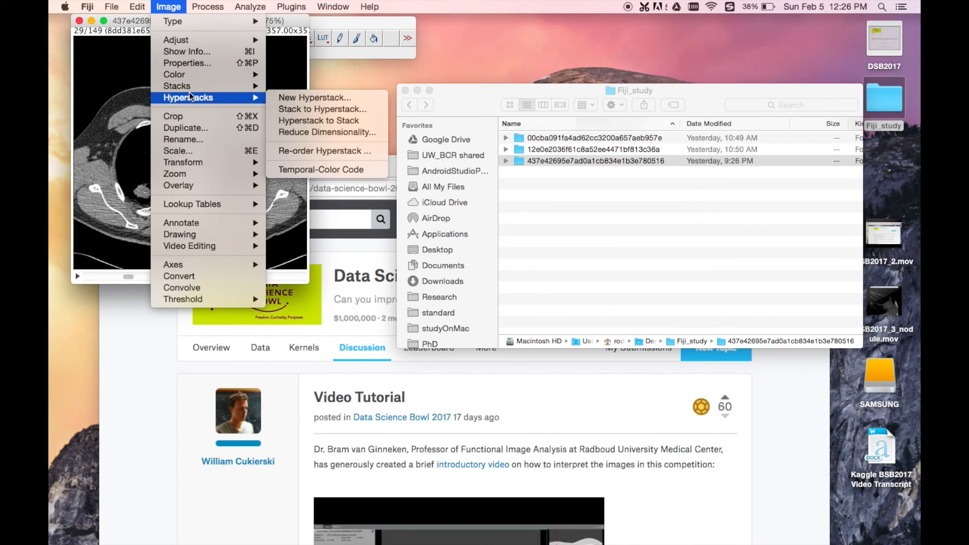
mouse_move(190, 85)
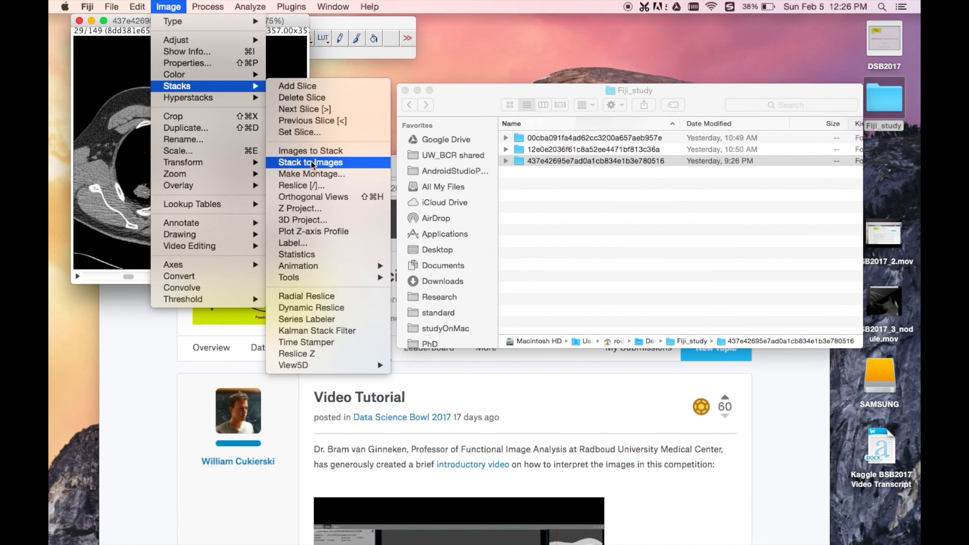
click(336, 199)
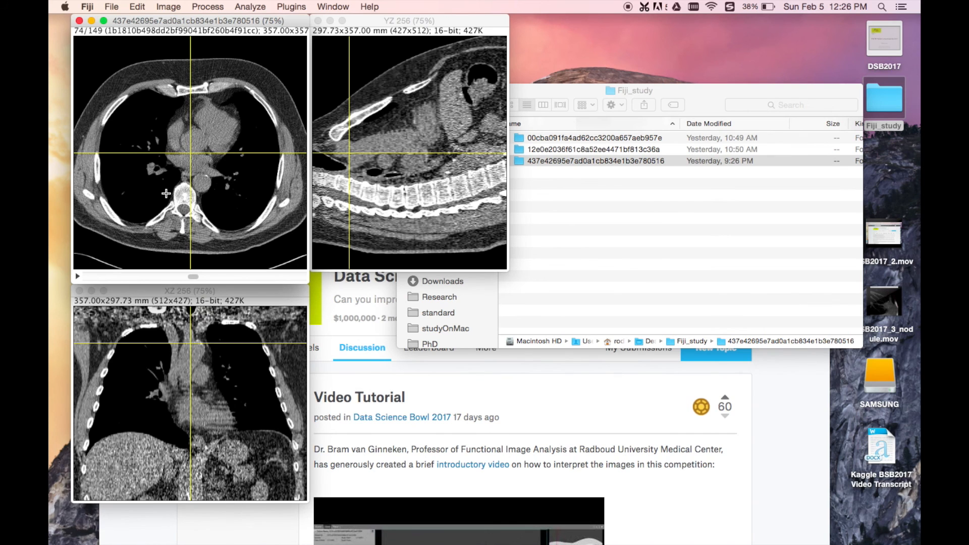
click(159, 187)
drag(192, 281, 128, 283)
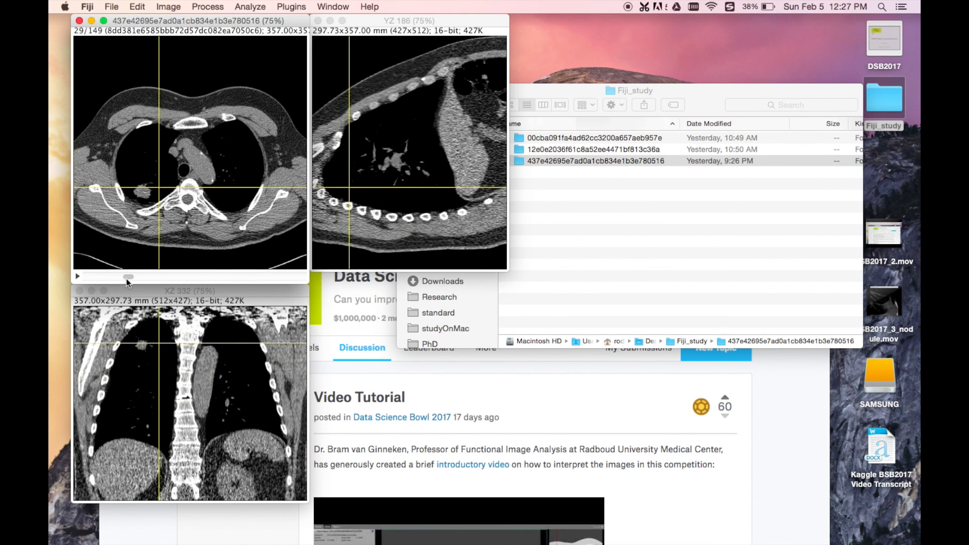
Step: Centre the orthogonal crosshair on the lung nodule to examine it in the axial, YZ and XZ views
click(141, 192)
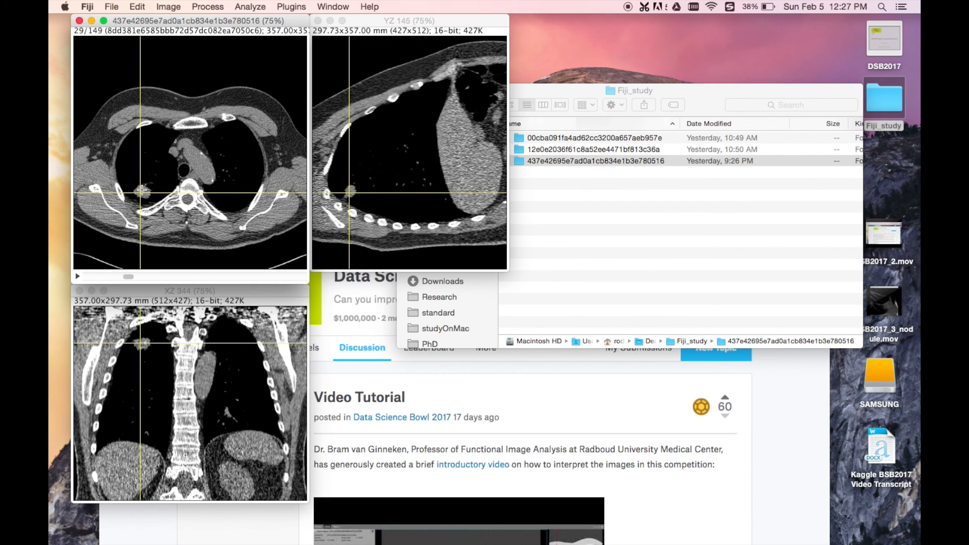
click(142, 189)
click(143, 194)
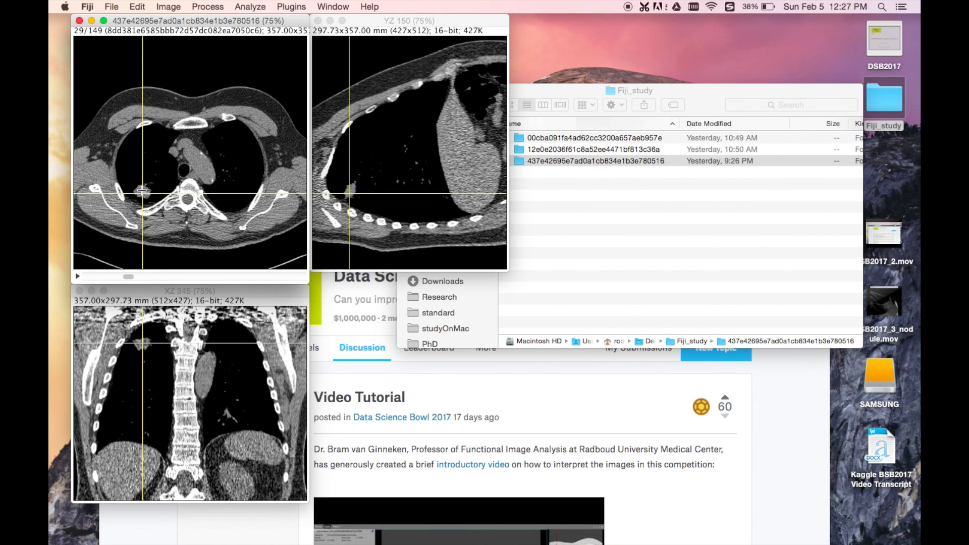
click(142, 191)
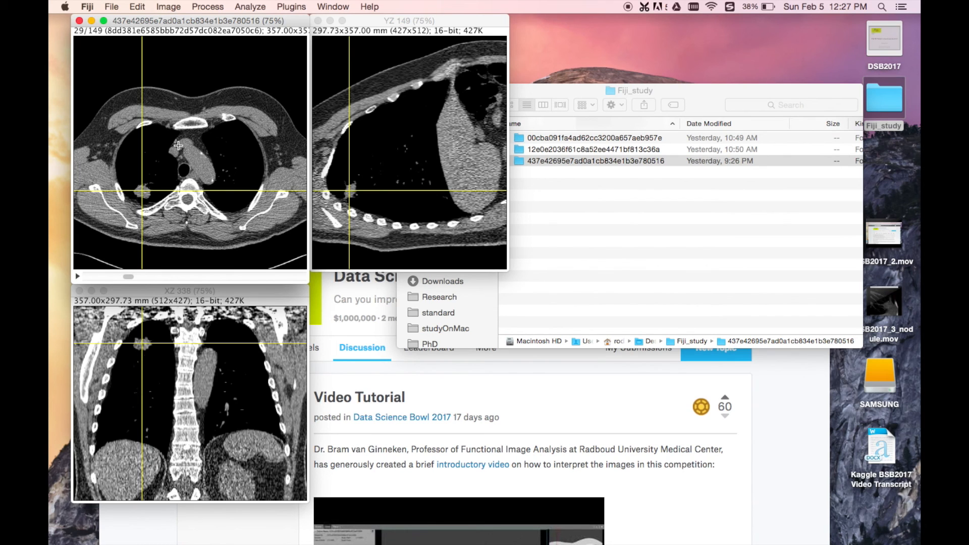
Step: Close the orthogonal views and move the stack window back below the Fiji toolbar
click(317, 21)
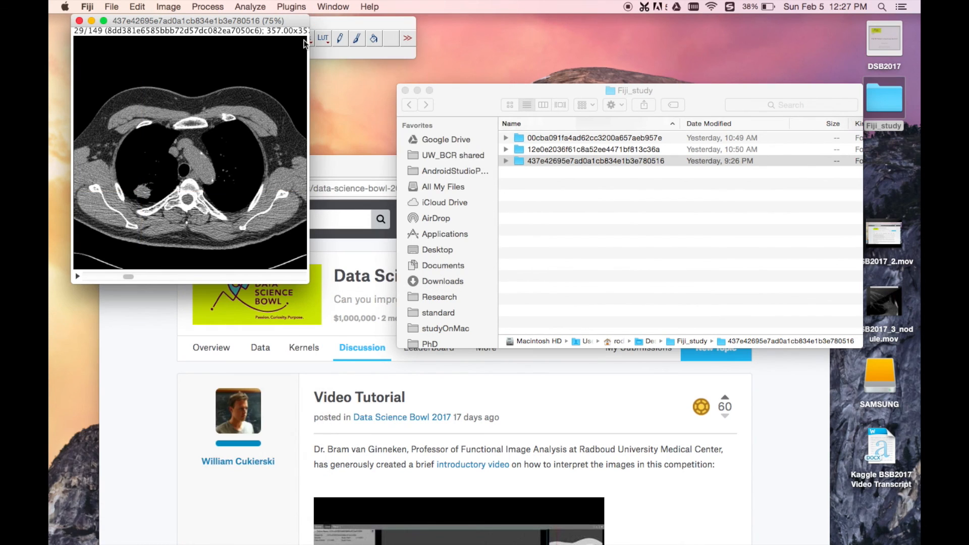
drag(172, 19, 171, 65)
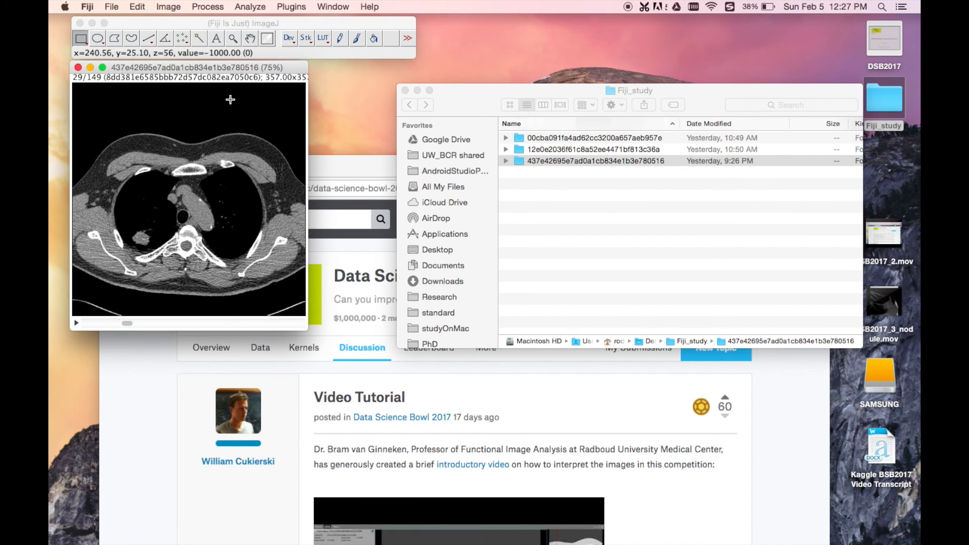
mouse_move(126, 323)
mouse_down()
mouse_move(220, 327)
mouse_move(86, 329)
mouse_move(128, 330)
mouse_up()
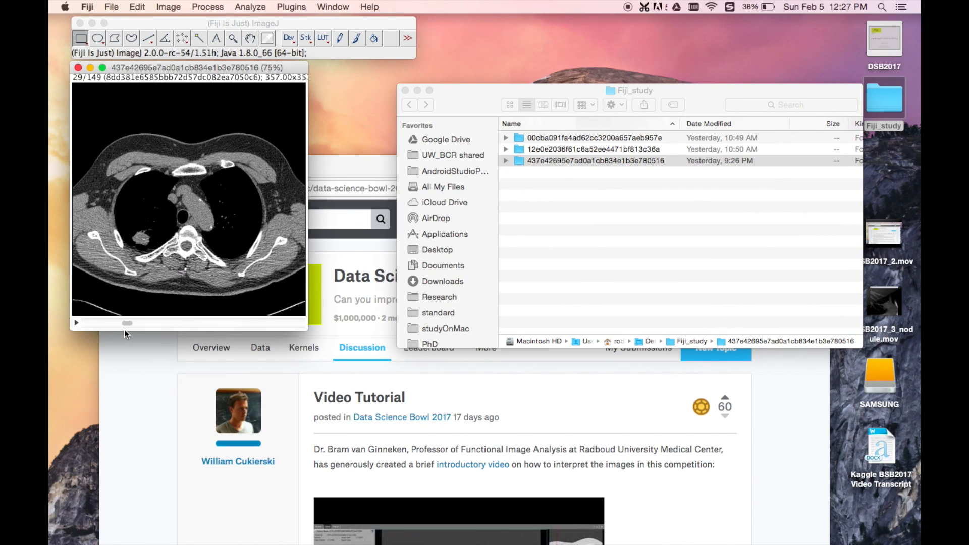
Step: Start the 3D Viewer plugin for the CT stack and move the Console window below the stack
click(294, 5)
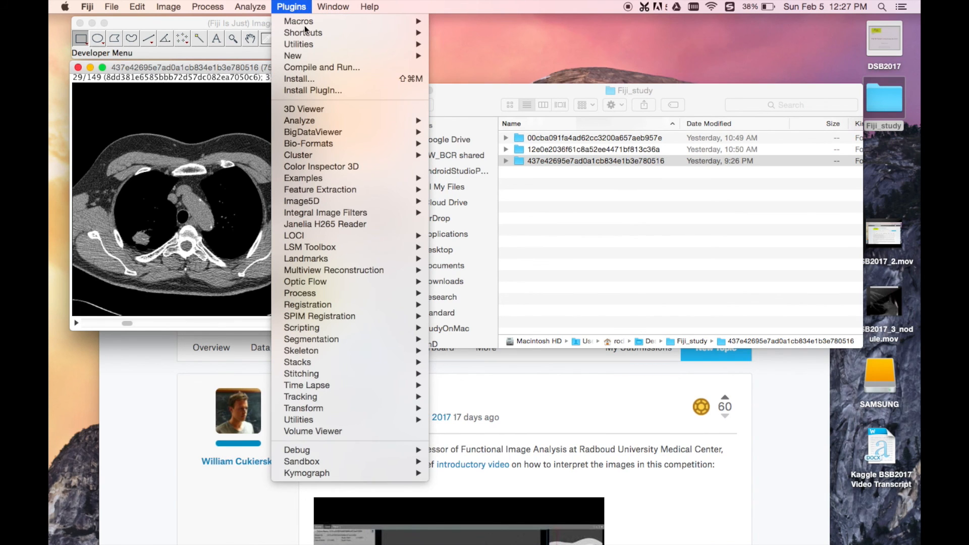
click(307, 110)
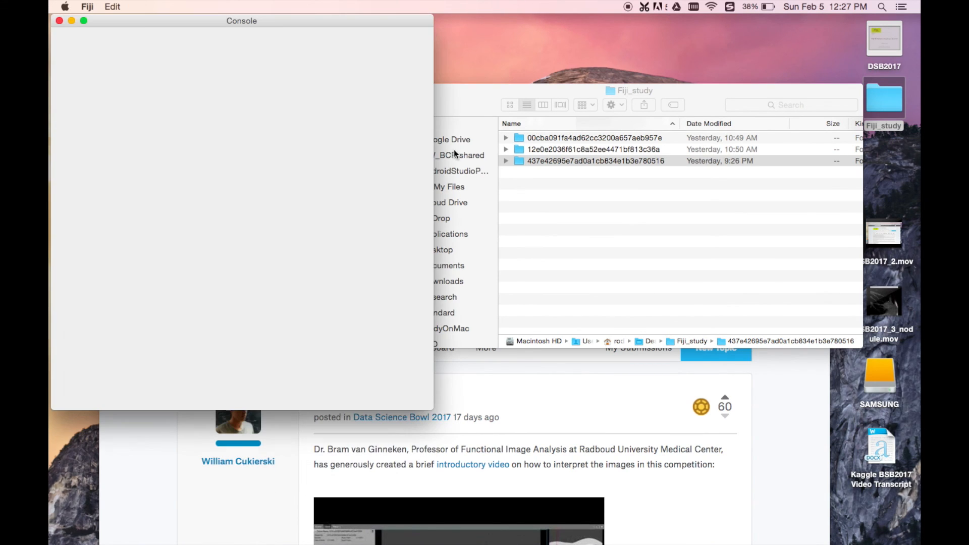
drag(120, 21, 136, 351)
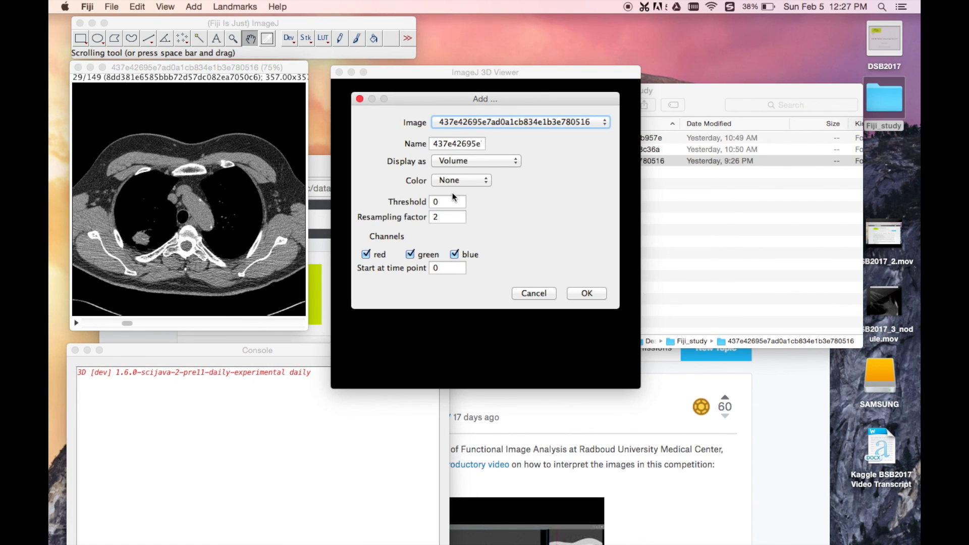
Step: Add the stack as a volume with resampling factor 1, accept the 8-bit conversion and move the 3D Viewer clear of the stack window
click(444, 218)
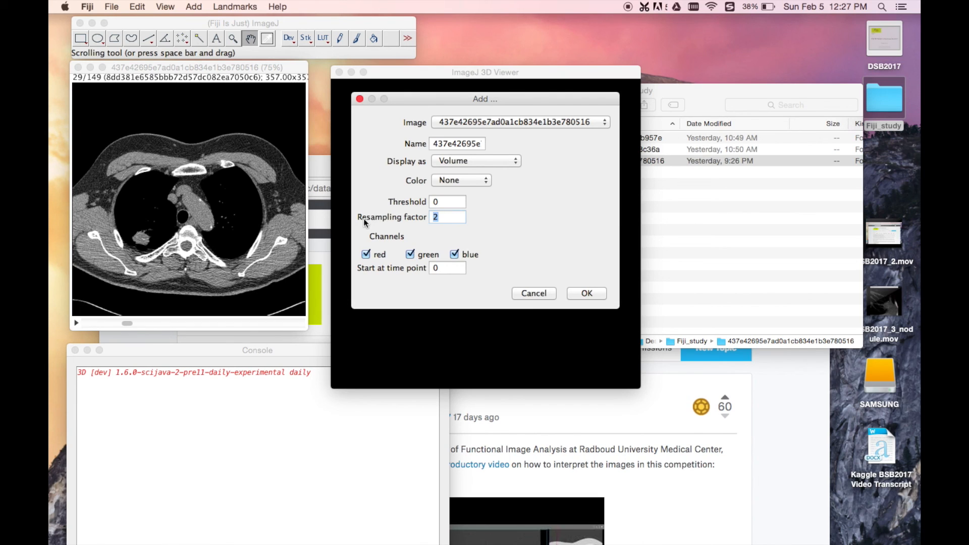
text(1)
click(588, 294)
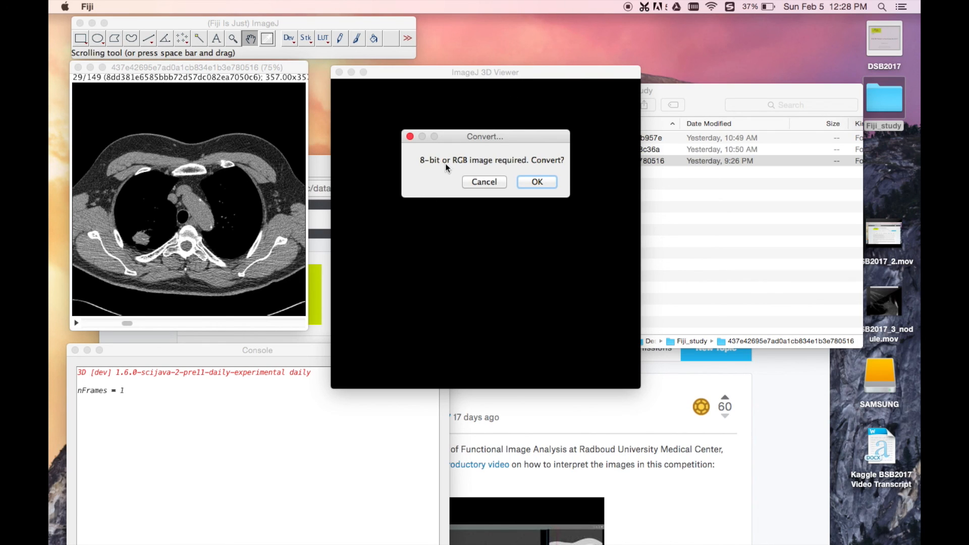
click(538, 181)
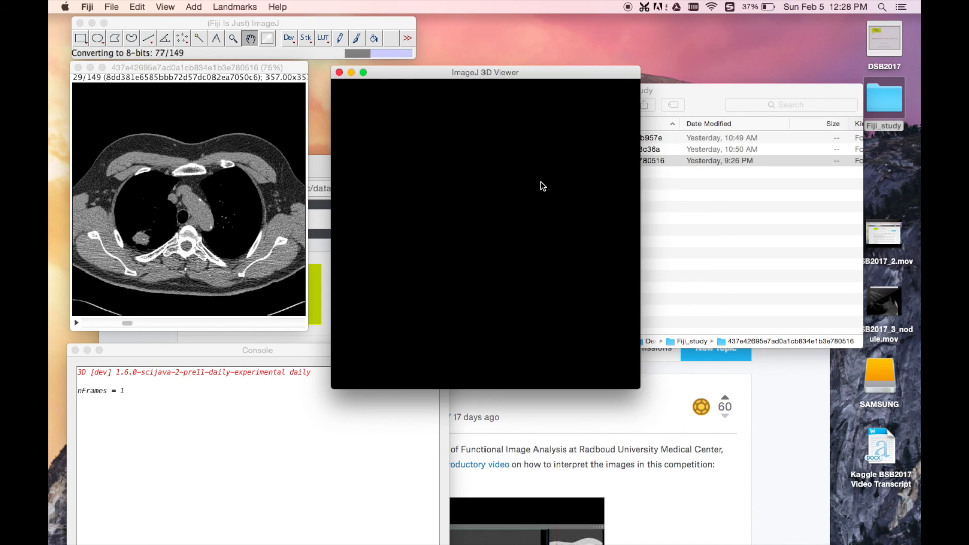
drag(444, 78, 474, 74)
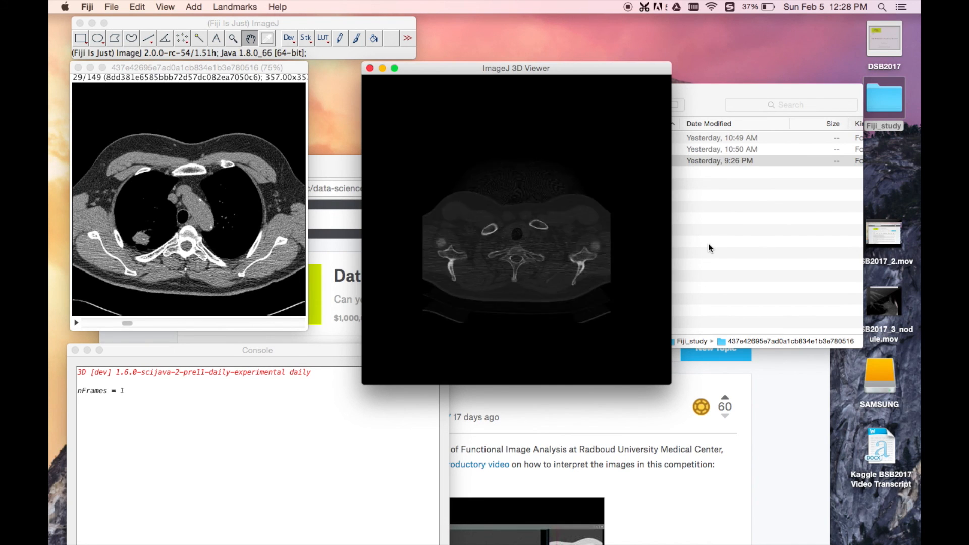
Step: Rotate the rendered CT volume to examine it from several sides, ending on the abdominal end
drag(507, 235, 513, 179)
drag(498, 223, 523, 244)
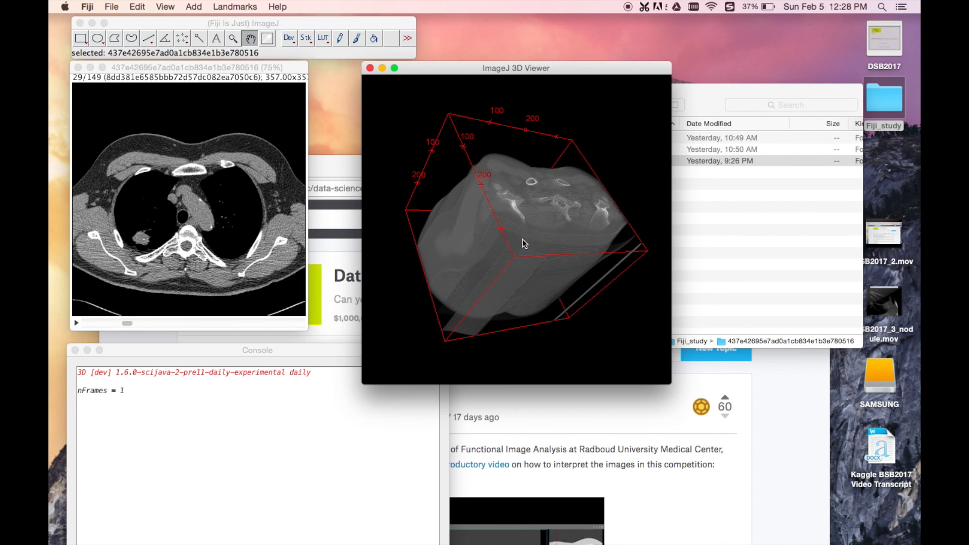
drag(526, 204, 520, 276)
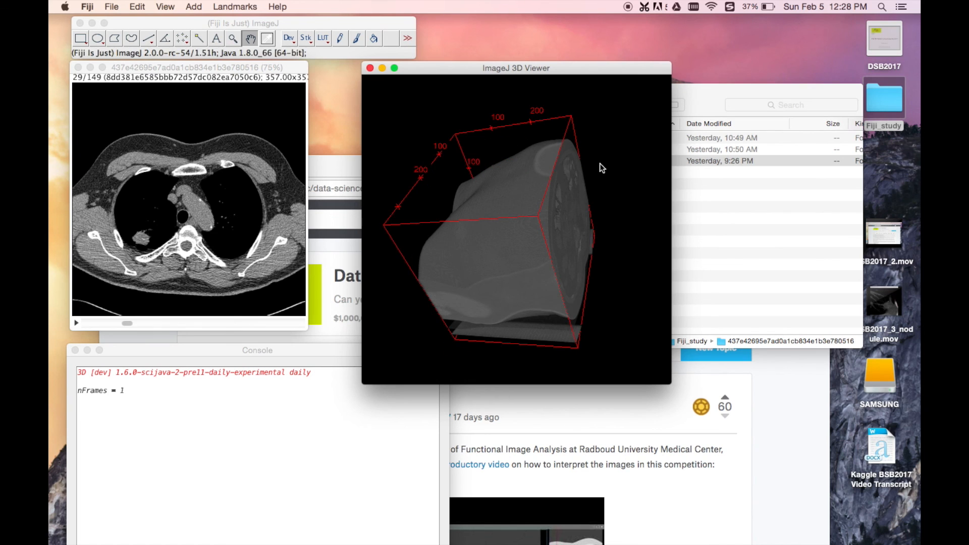
drag(490, 167, 537, 171)
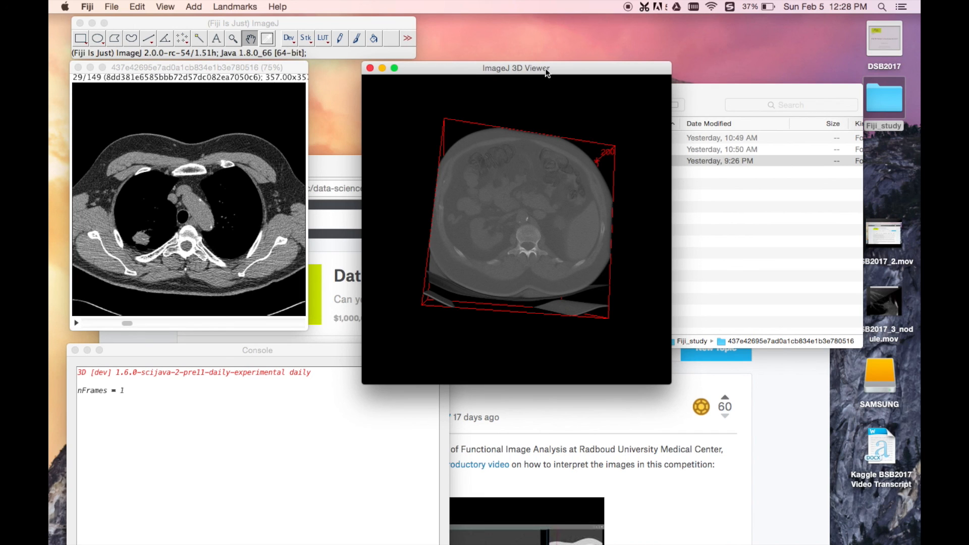
Step: Try to display the rendered CT volume as an orthoslice in the 3D Viewer
click(258, 75)
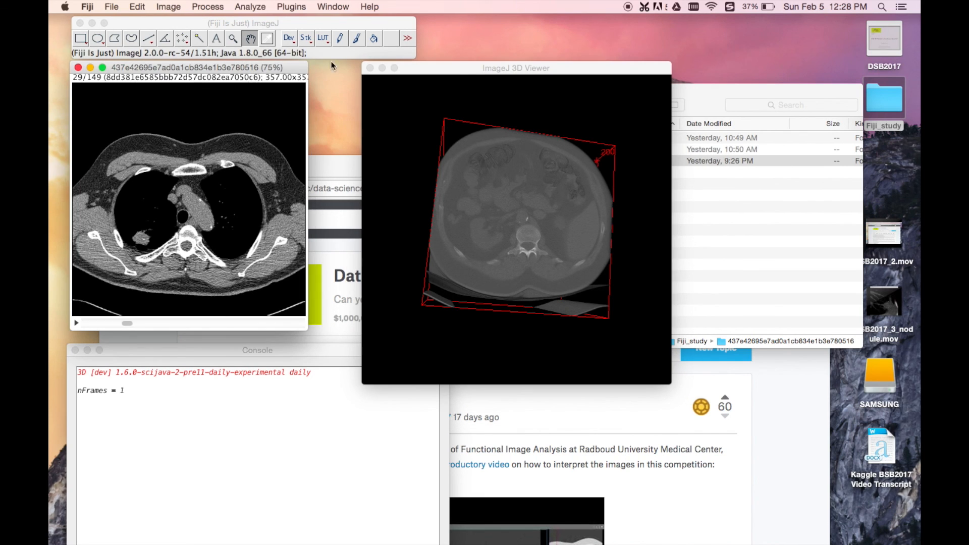
click(471, 71)
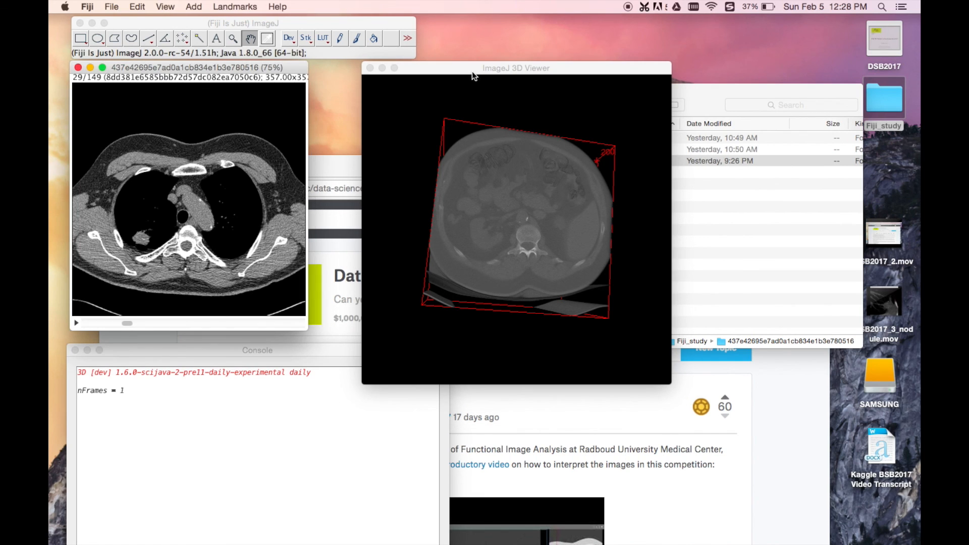
click(114, 7)
mouse_move(139, 6)
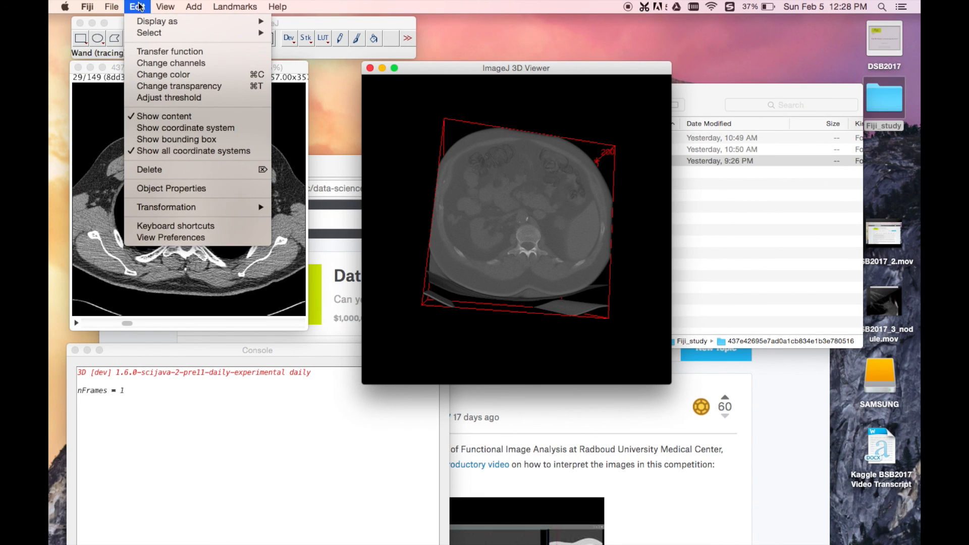
mouse_move(155, 23)
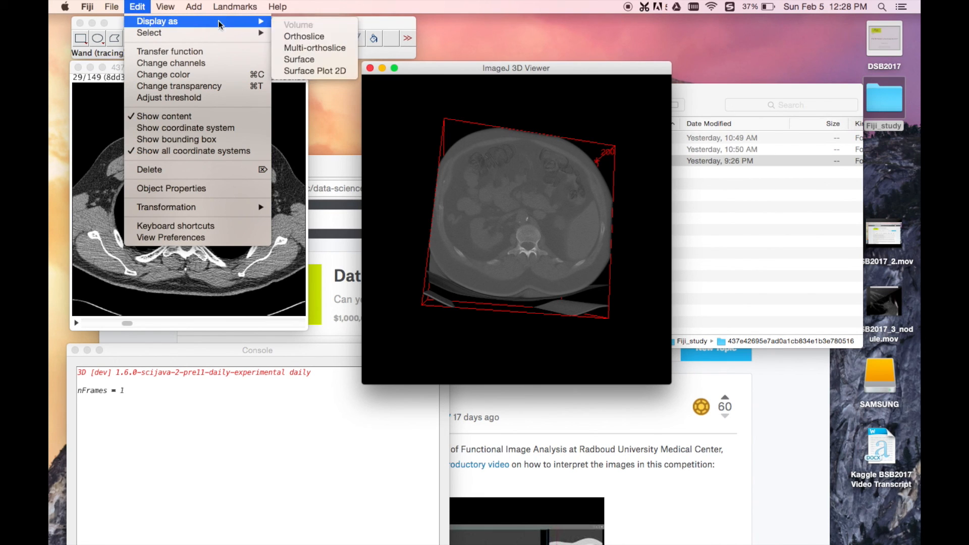
click(317, 38)
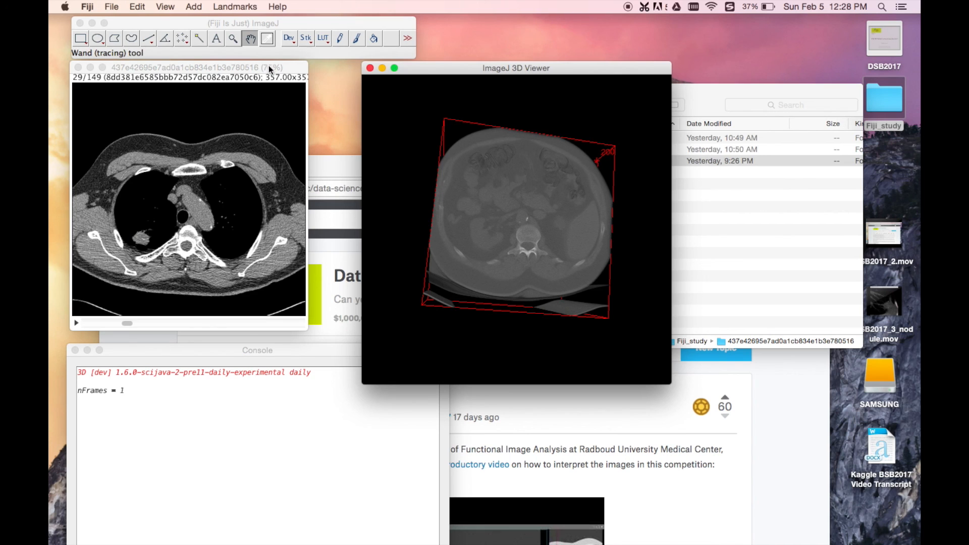
click(202, 10)
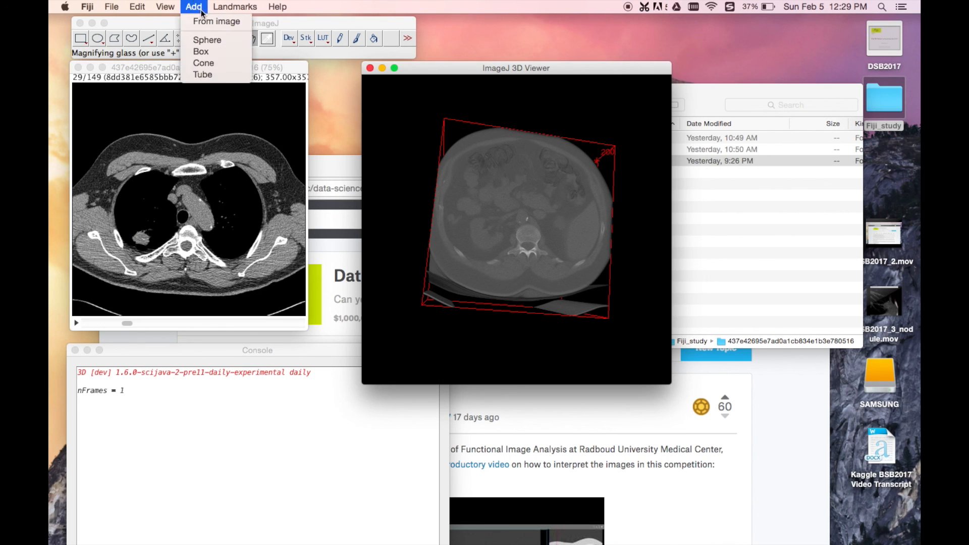
click(407, 110)
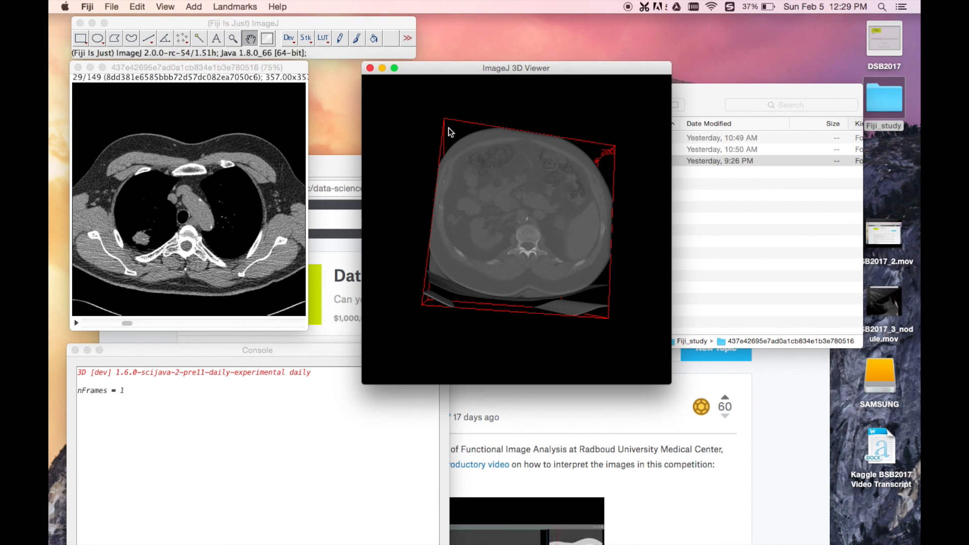
Step: Delete the rendered CT volume and add the stack again as a volume with resampling factor 1, accepting the 8-bit conversion
click(137, 7)
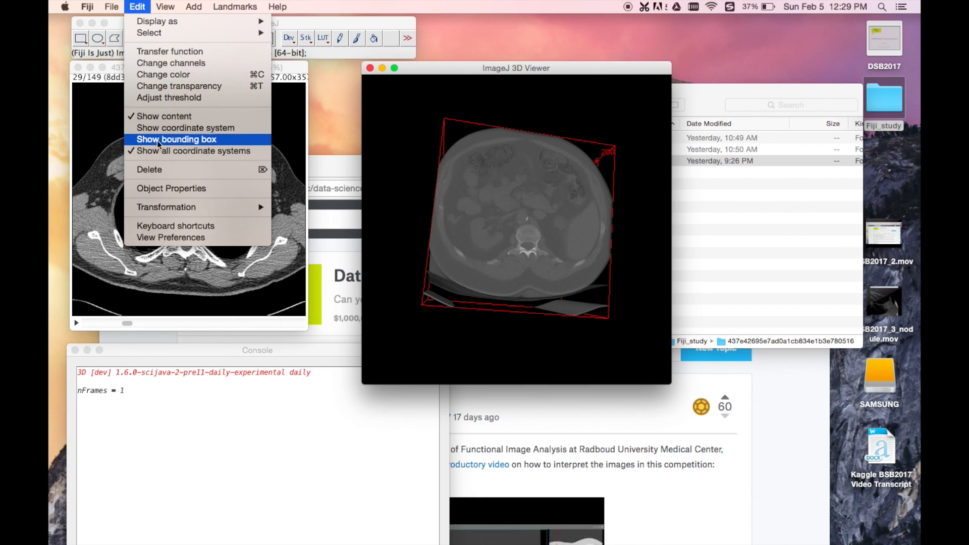
click(150, 169)
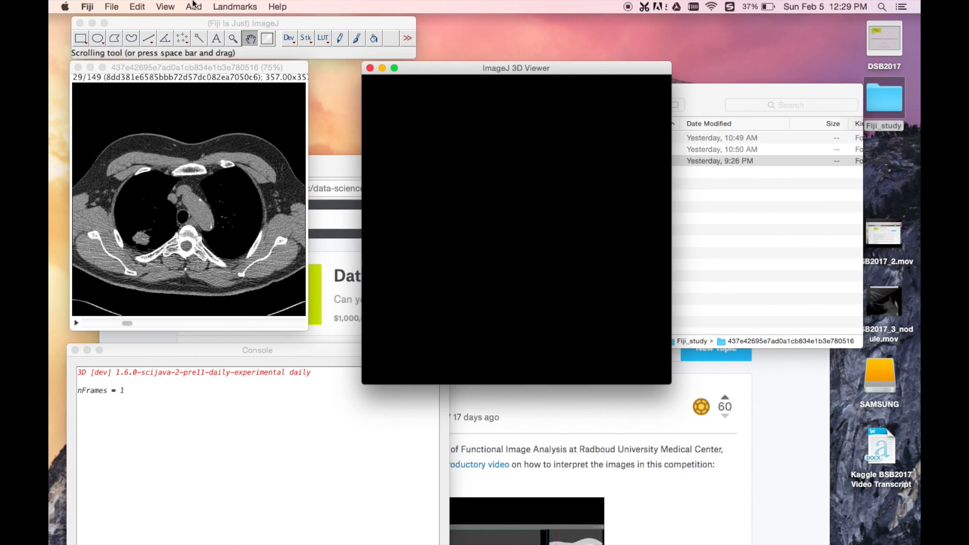
click(193, 6)
click(203, 17)
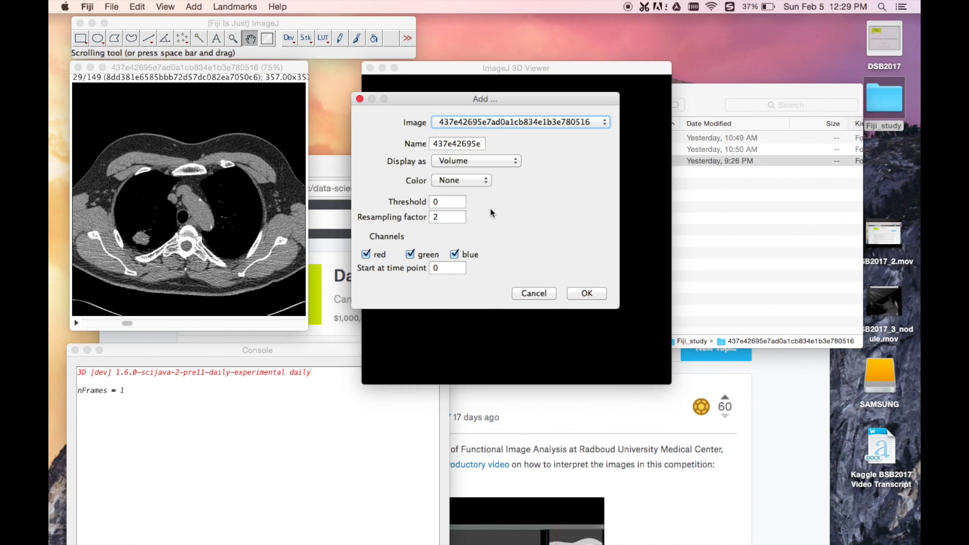
double_click(444, 219)
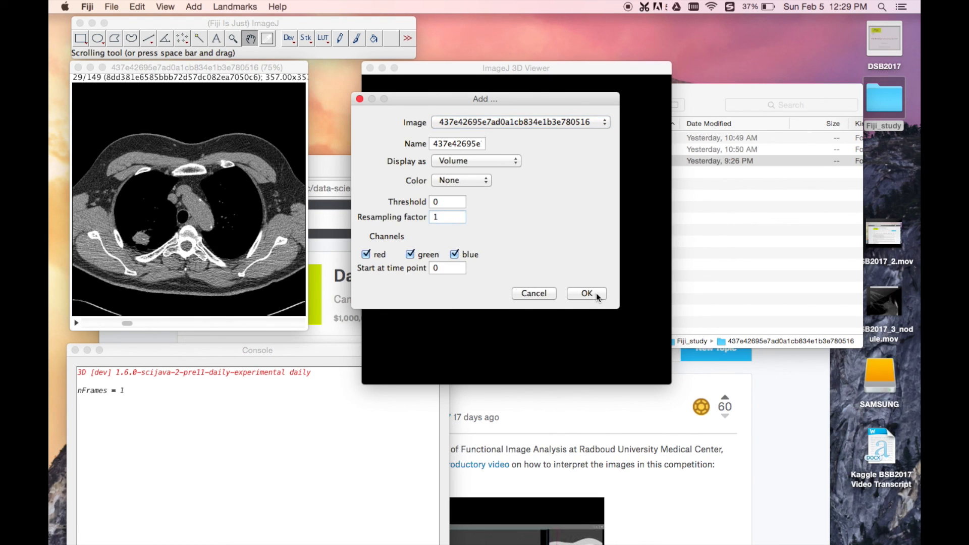
click(587, 294)
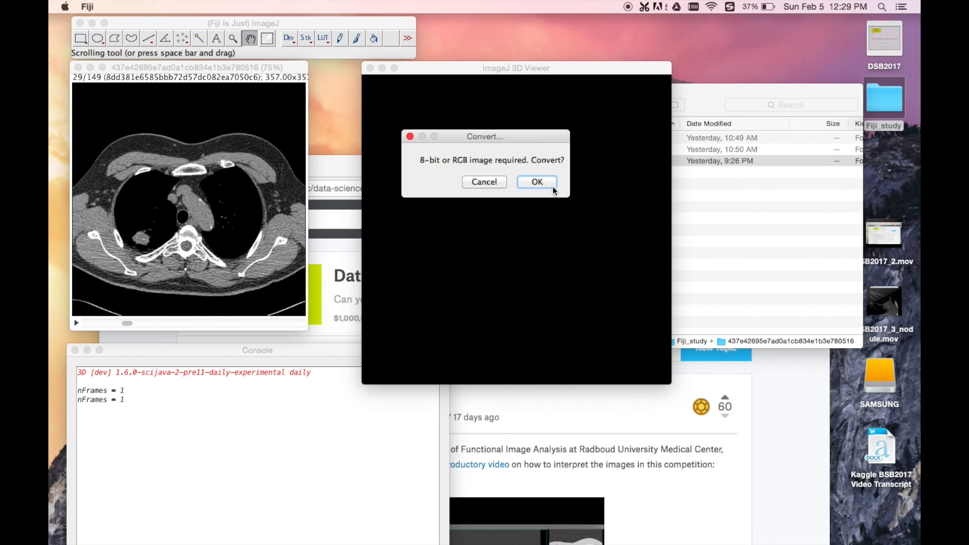
click(537, 182)
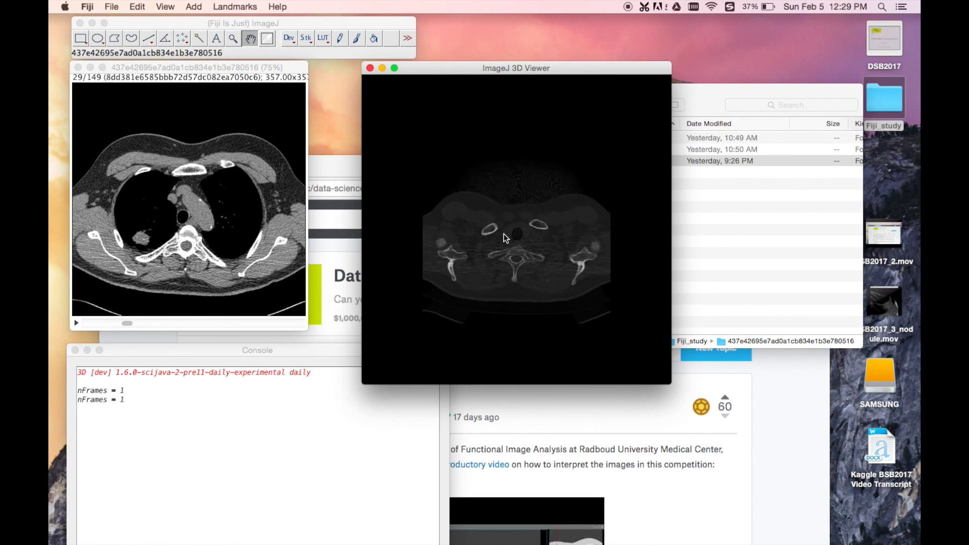
Step: Select the new CT volume and move it to the left side of the 3D scene to make room beside it
click(514, 241)
drag(514, 241, 471, 243)
click(554, 230)
drag(572, 292, 486, 201)
mouse_move(517, 262)
mouse_down()
mouse_move(464, 234)
mouse_move(402, 245)
mouse_up()
drag(462, 237, 389, 237)
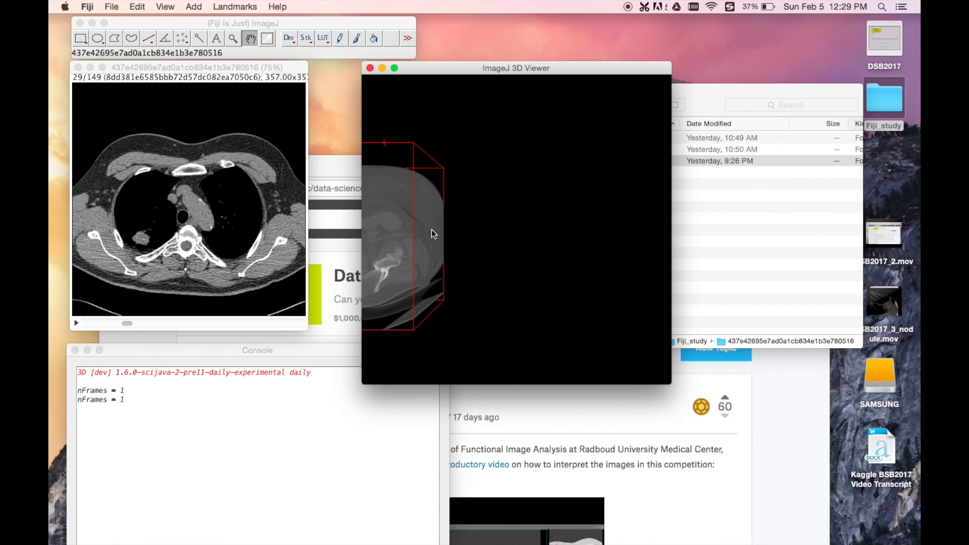
Step: Add the CT stack a second time as a volume with resampling factor 1, accepting the 8-bit conversion
click(203, 6)
click(207, 20)
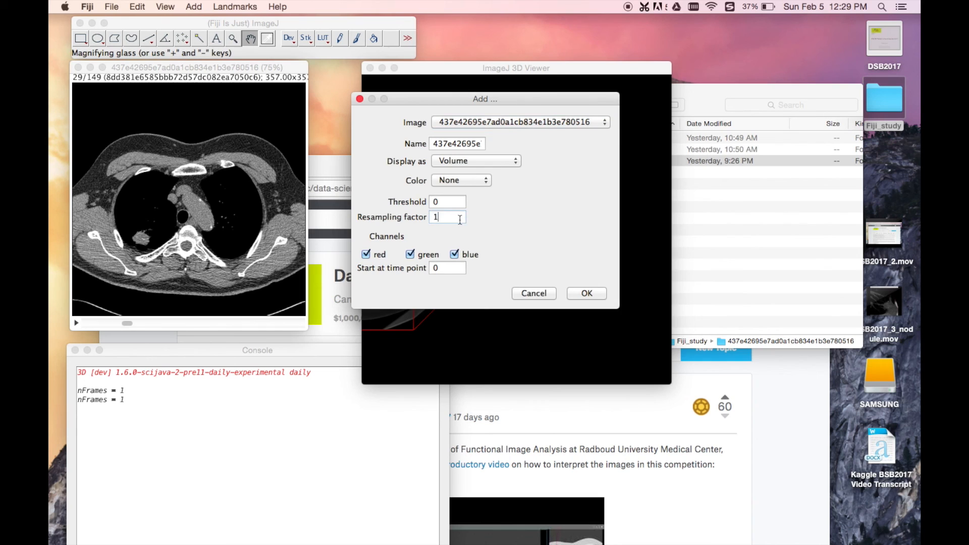
click(587, 293)
click(535, 180)
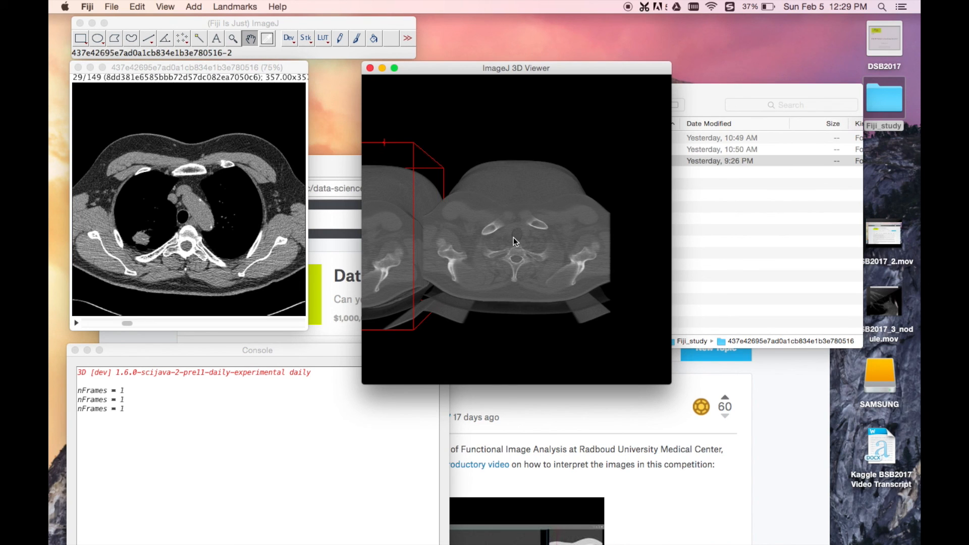
Step: Move the second volume to the right, deselect it and fit both volumes side by side in the 3D Viewer
click(513, 237)
drag(513, 237, 556, 238)
click(441, 172)
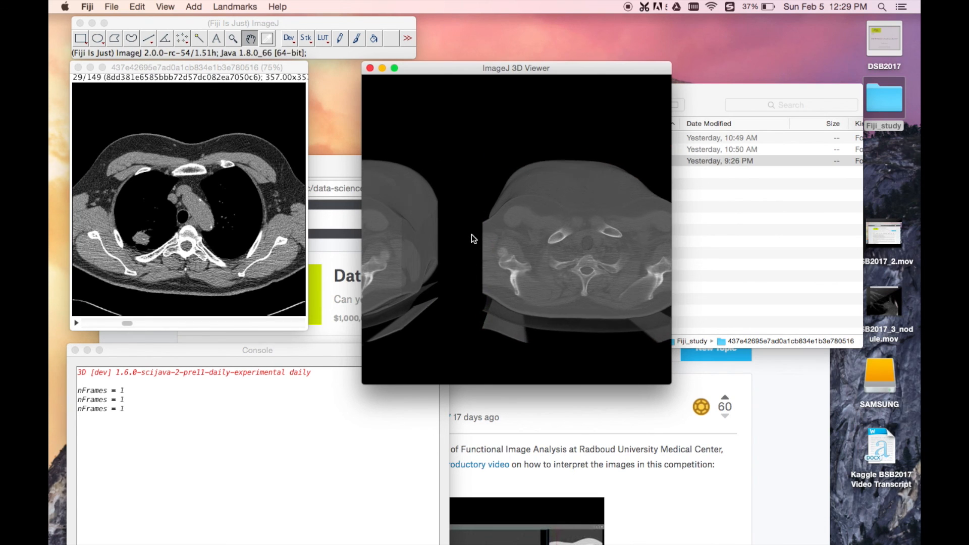
scroll(475, 236, down, 5)
scroll(472, 234, down, 3)
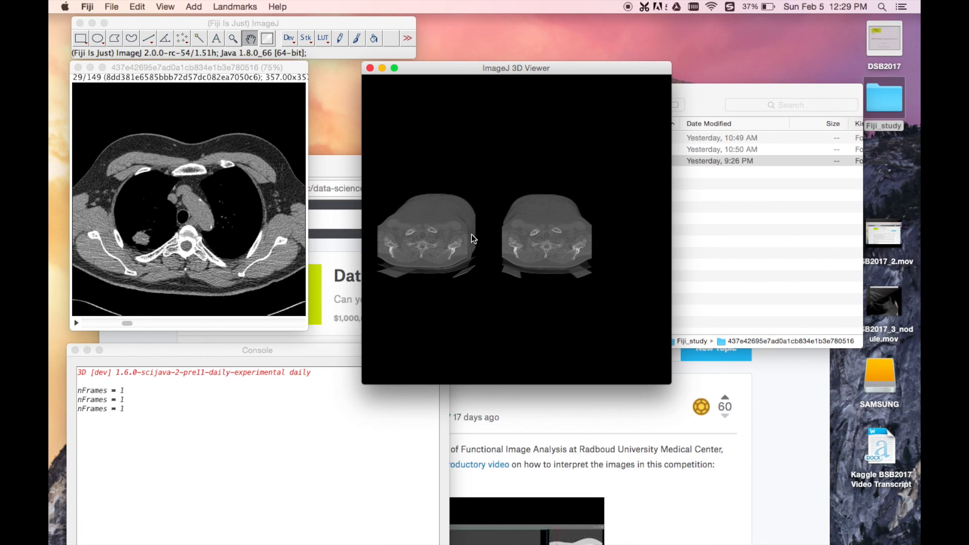
drag(411, 325, 486, 311)
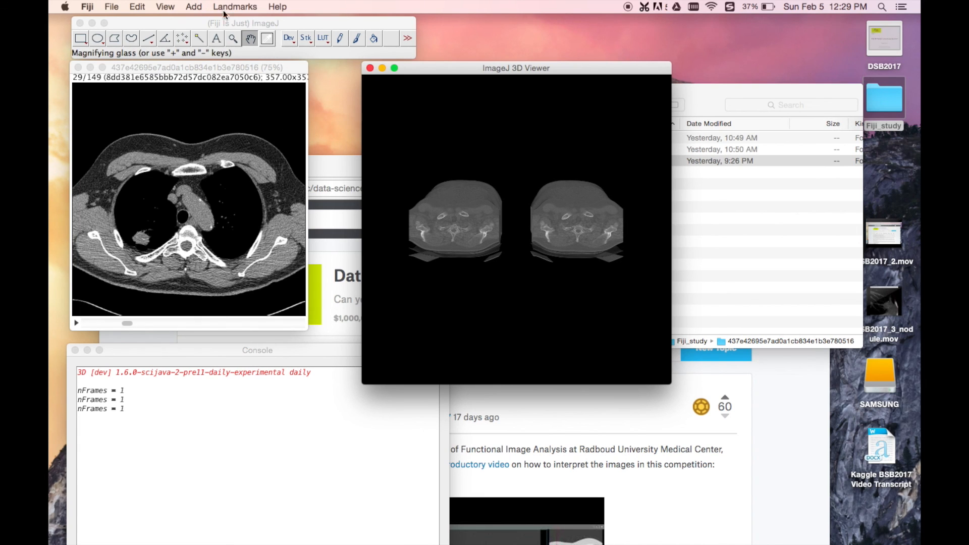
Step: Select the left CT volume and display it as an orthoslice
click(457, 225)
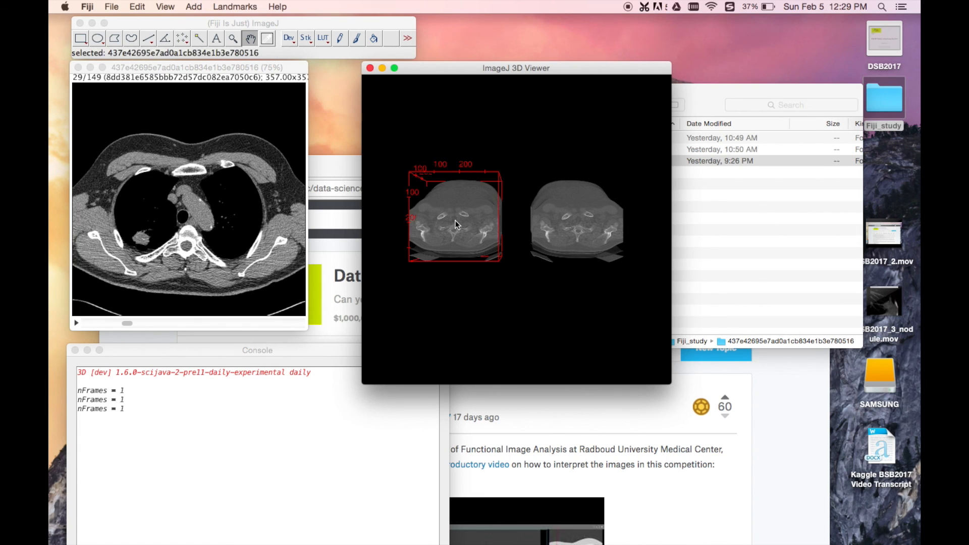
click(160, 4)
mouse_move(137, 6)
mouse_move(248, 22)
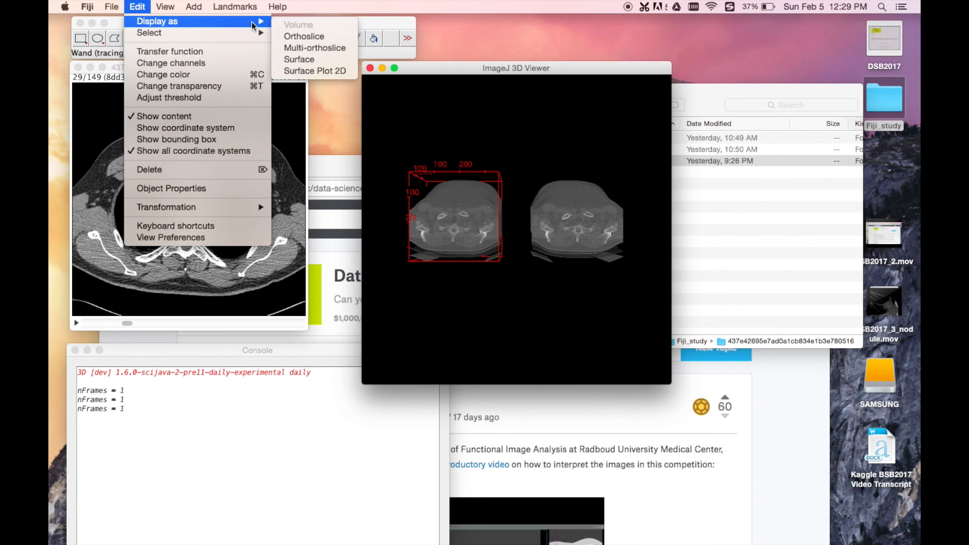
click(301, 36)
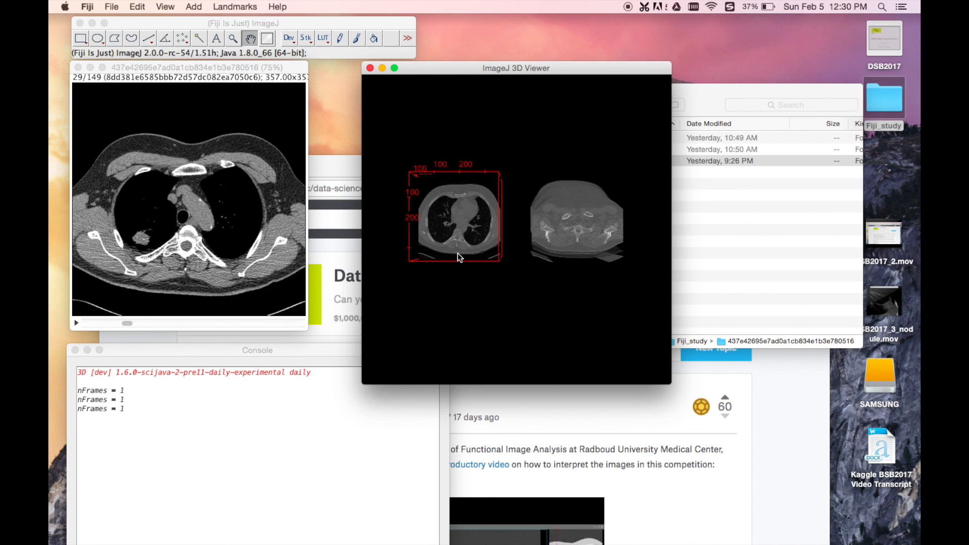
Step: Rotate the 3D scene to examine the orthoslice planes beside the full volume from several angles
drag(438, 308, 479, 213)
mouse_move(491, 159)
mouse_down()
mouse_move(464, 147)
mouse_move(484, 153)
mouse_up()
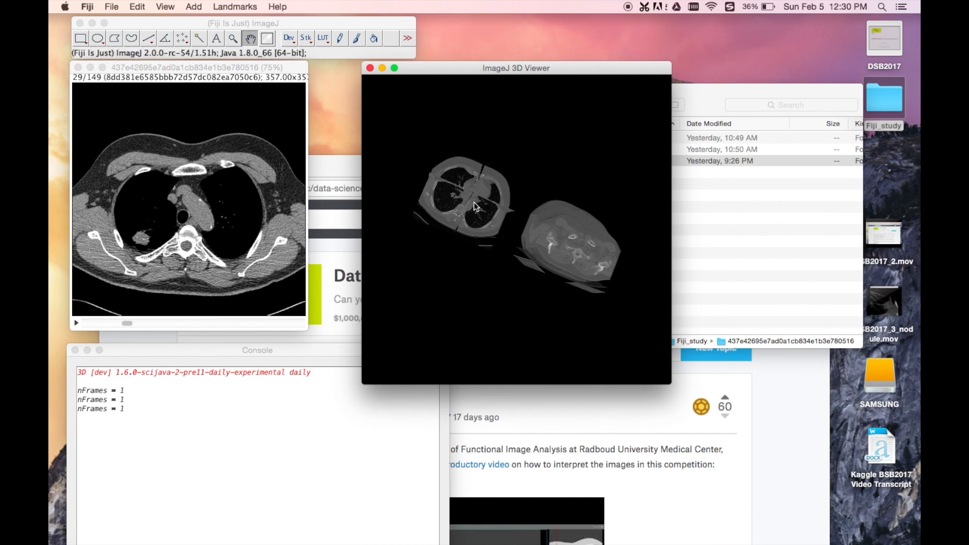
click(144, 240)
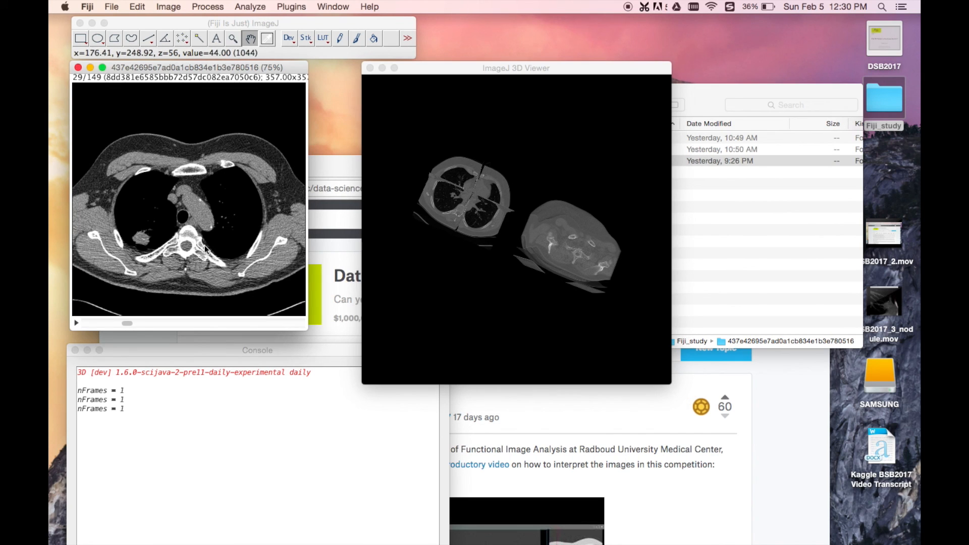
click(441, 194)
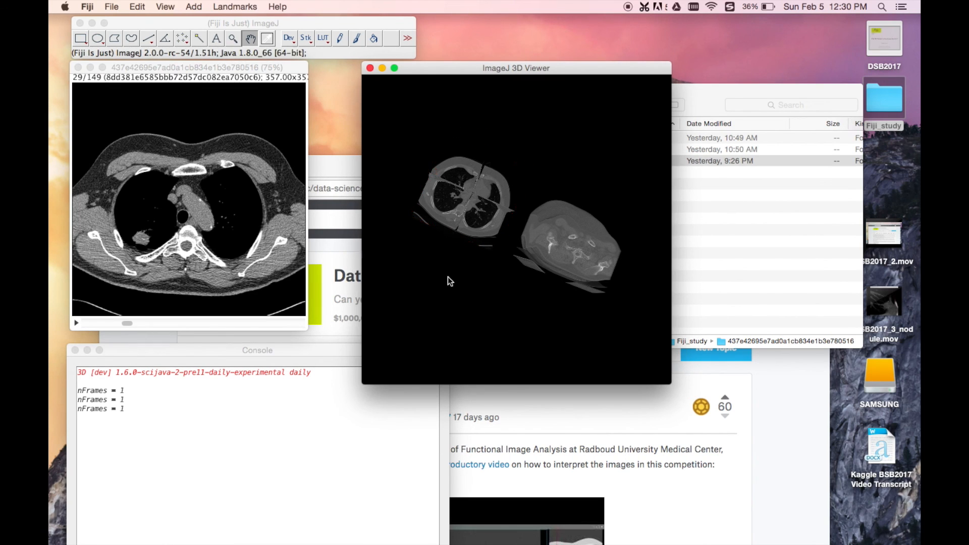
drag(447, 276, 455, 309)
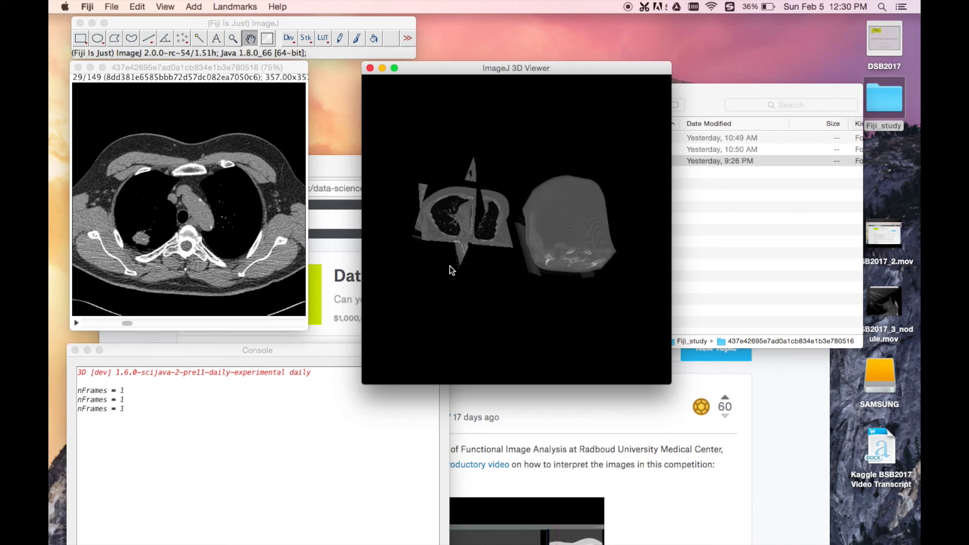
drag(450, 266, 592, 327)
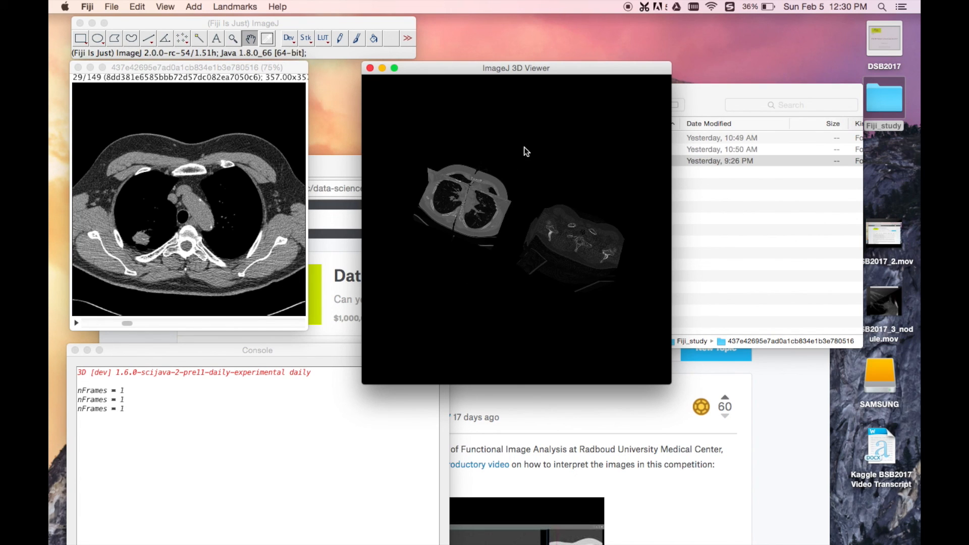
drag(511, 142, 512, 157)
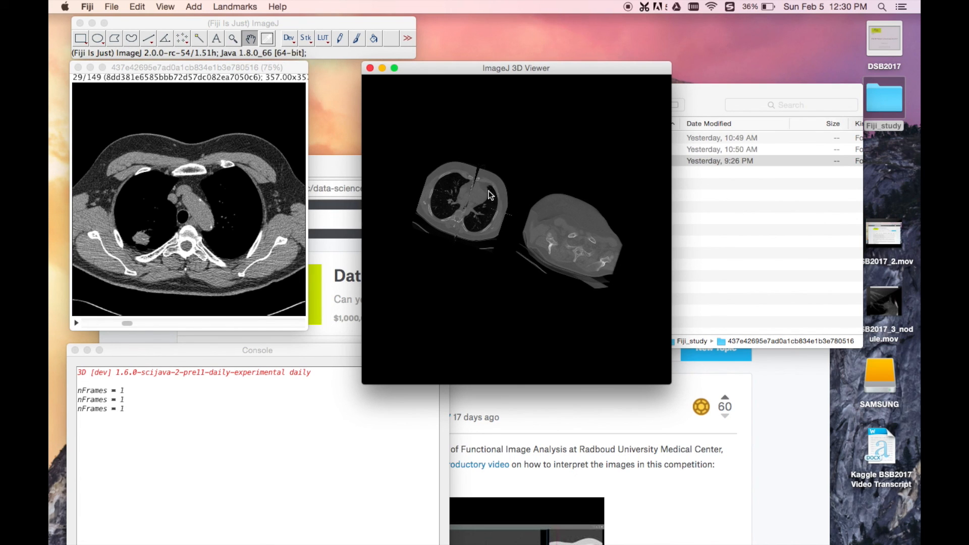
Step: Open the slice adjustment for the left orthoslice, move its dialog clear of the viewer and set the z coordinate to 31
click(460, 202)
right_click(459, 203)
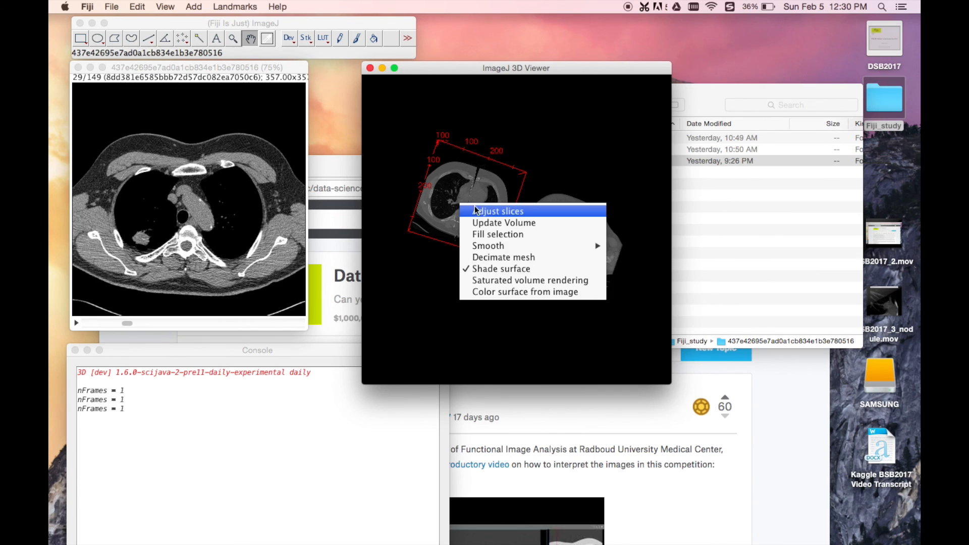
click(482, 210)
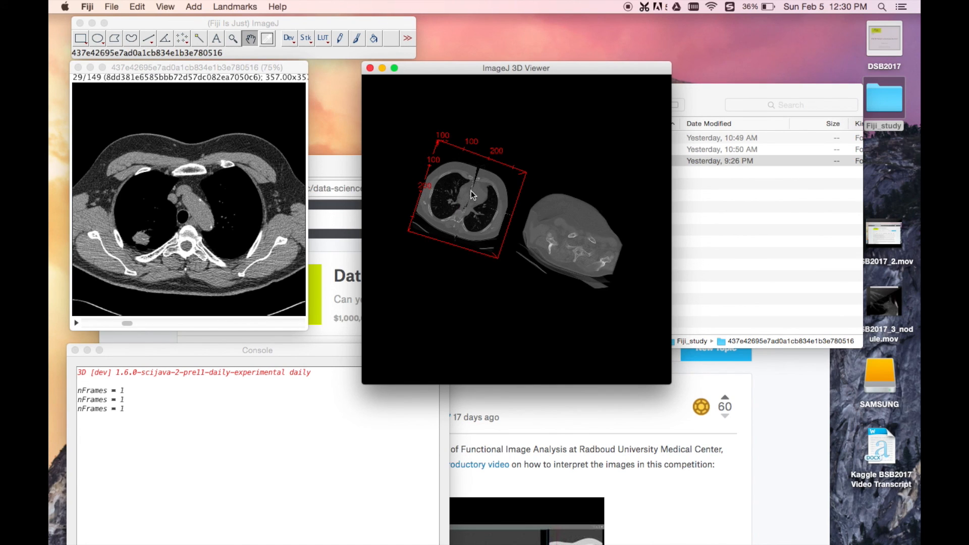
right_click(471, 192)
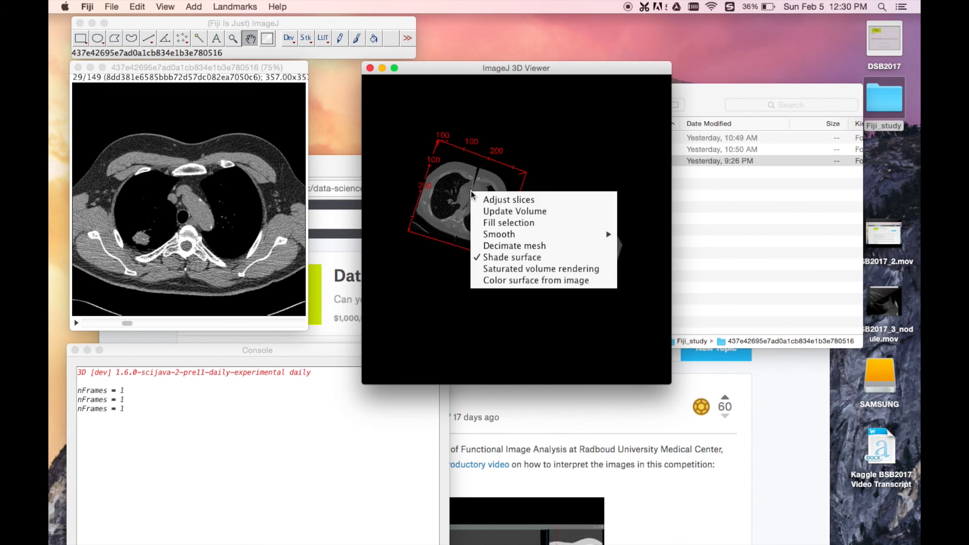
click(505, 201)
drag(478, 98, 786, 53)
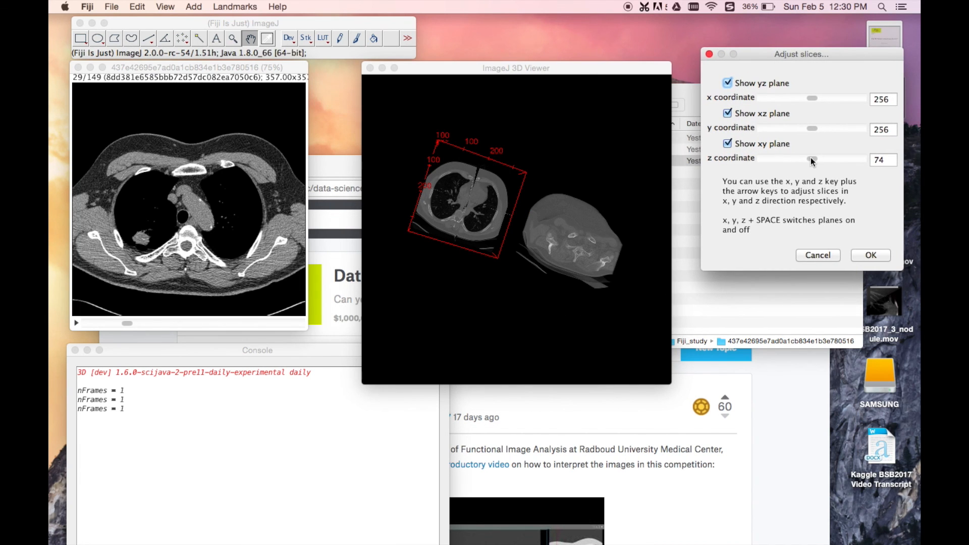
drag(811, 161, 783, 164)
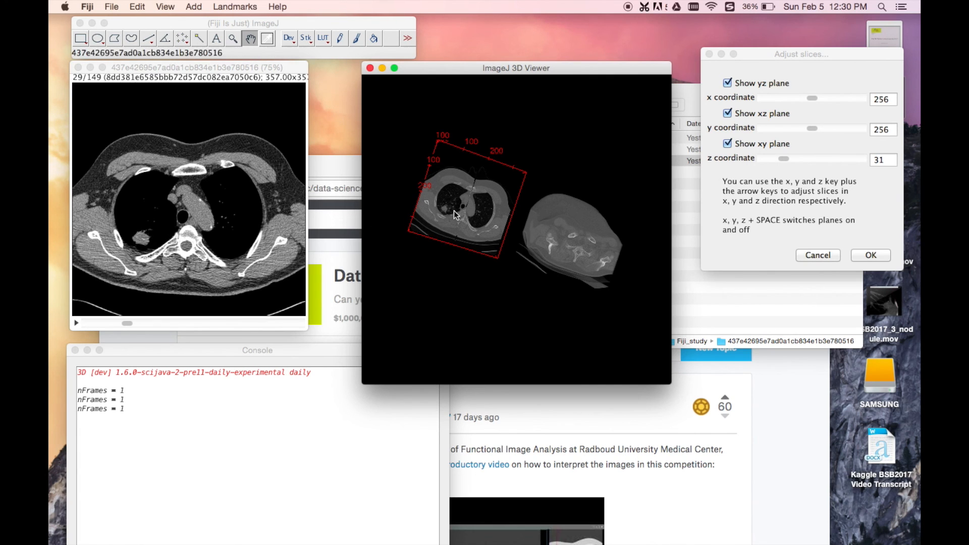
Step: Zoom in on the nodule in the left orthoslice and cancel the slice adjustment
scroll(446, 196, up, 5)
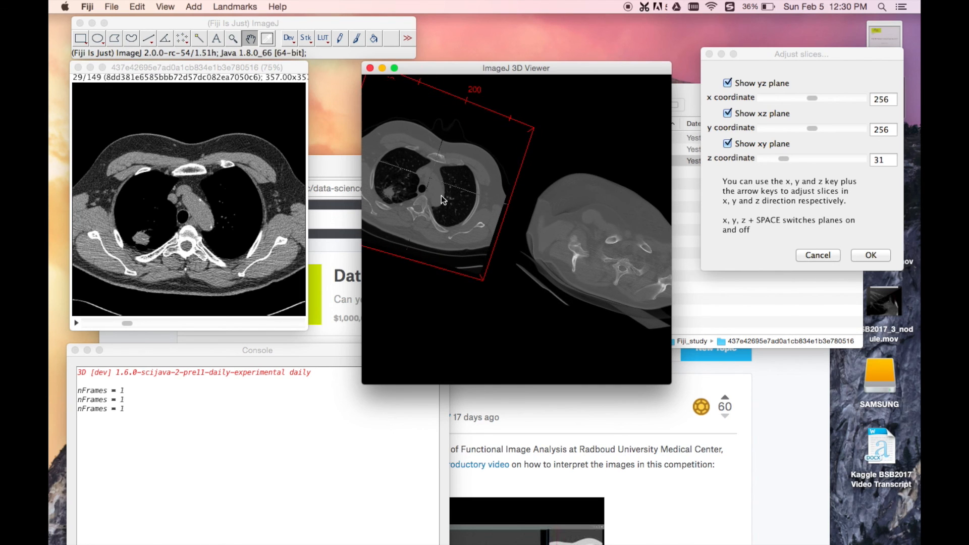
click(404, 313)
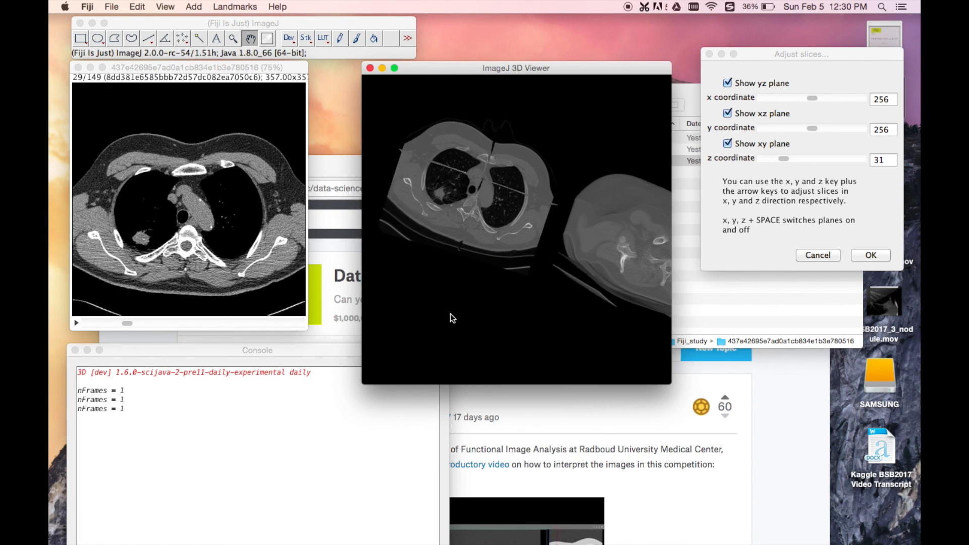
scroll(432, 307, up, 10)
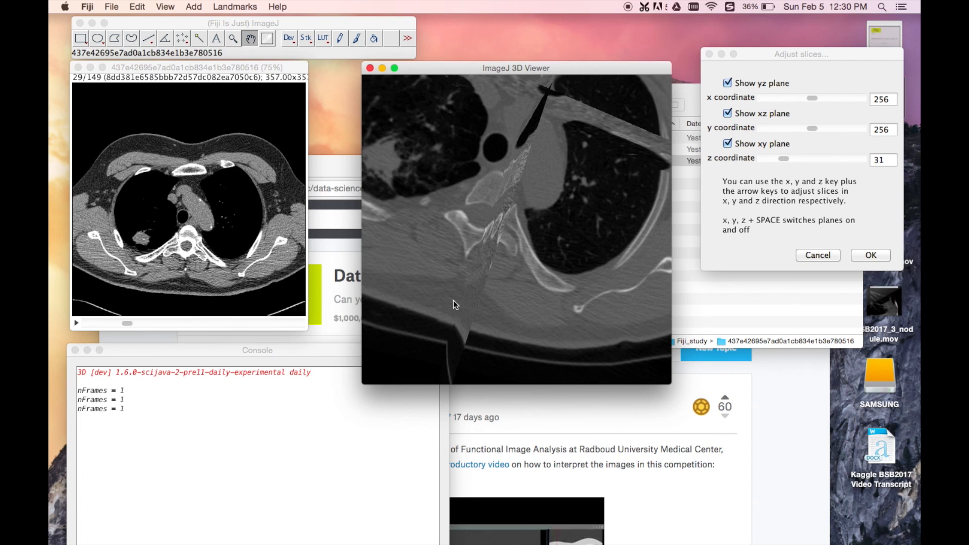
scroll(471, 252, down, 8)
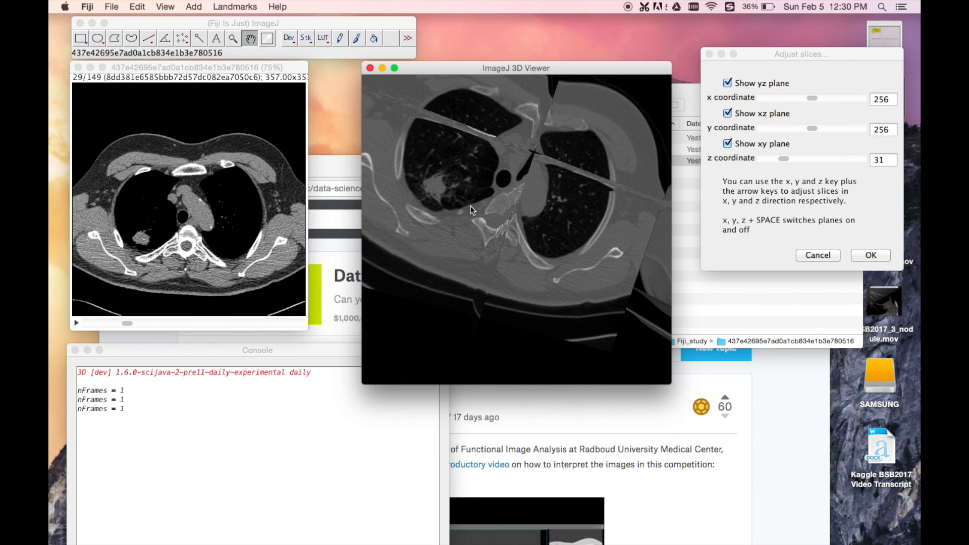
click(814, 255)
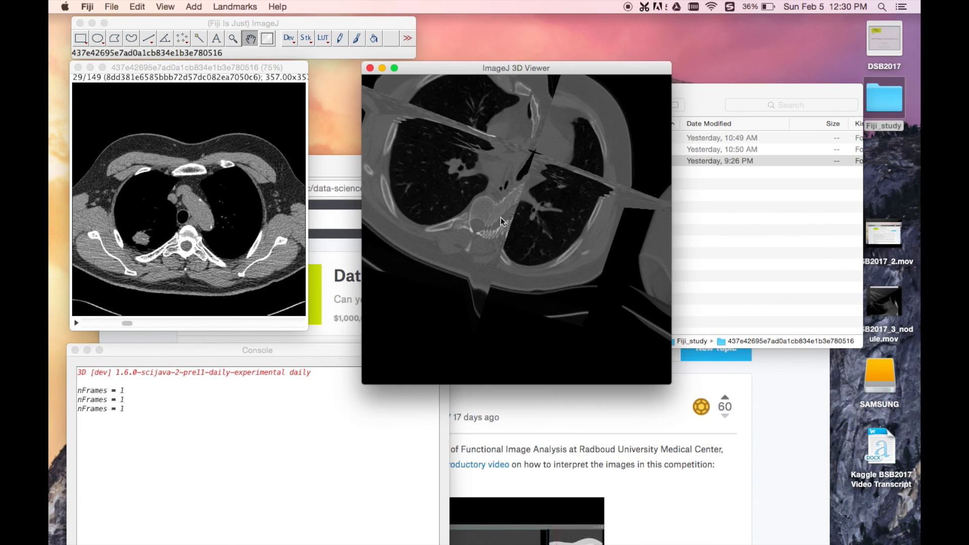
Step: Reopen the slice adjustment for the left orthoslice, set its z coordinate to 31 and apply it
click(522, 198)
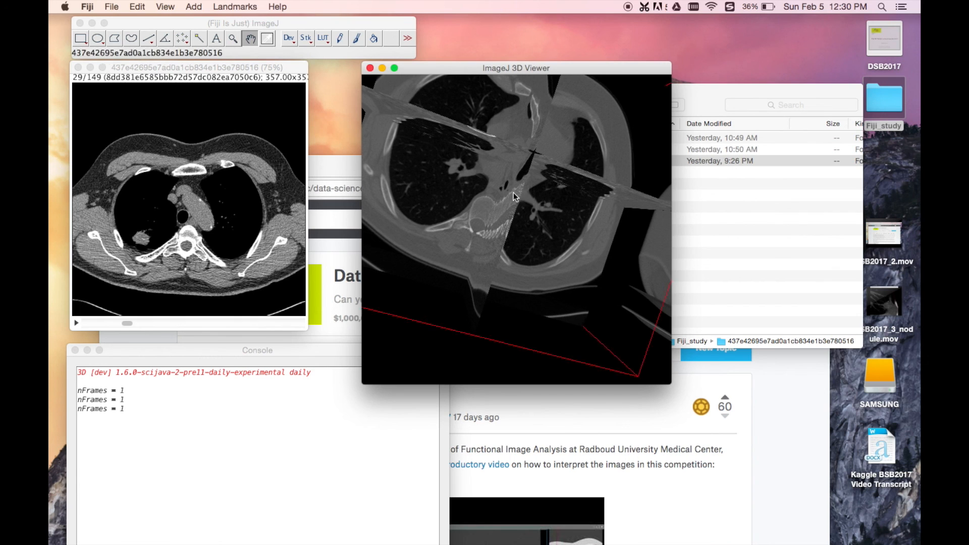
right_click(513, 183)
click(530, 188)
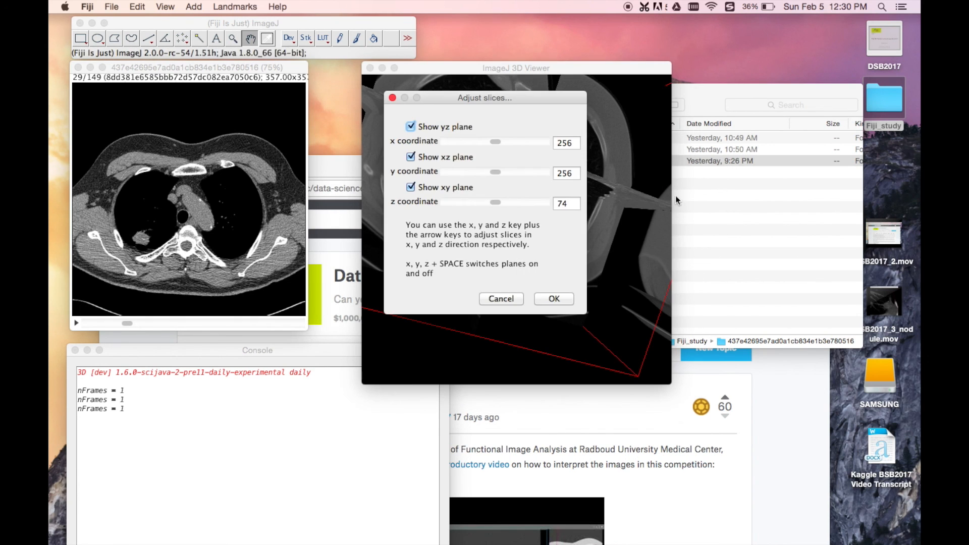
drag(493, 98, 800, 71)
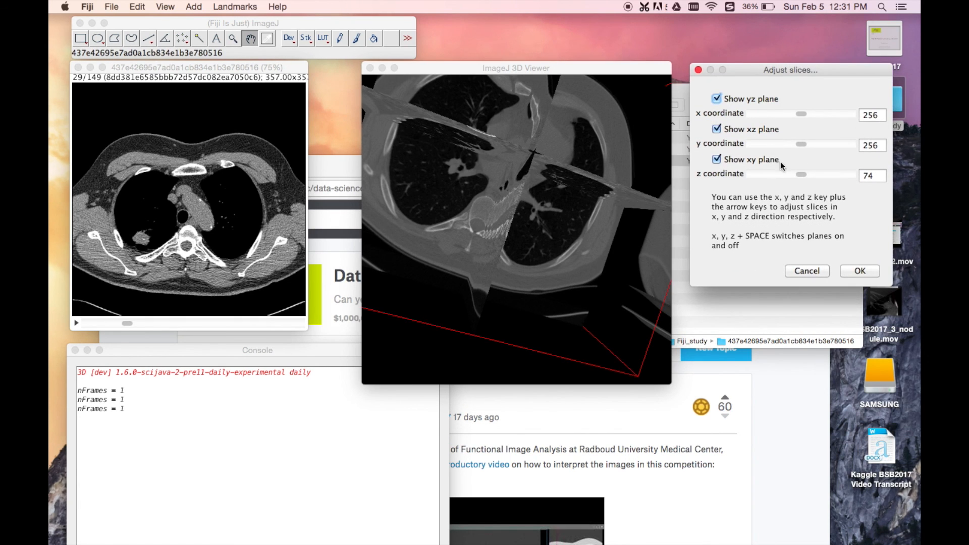
drag(804, 172, 775, 174)
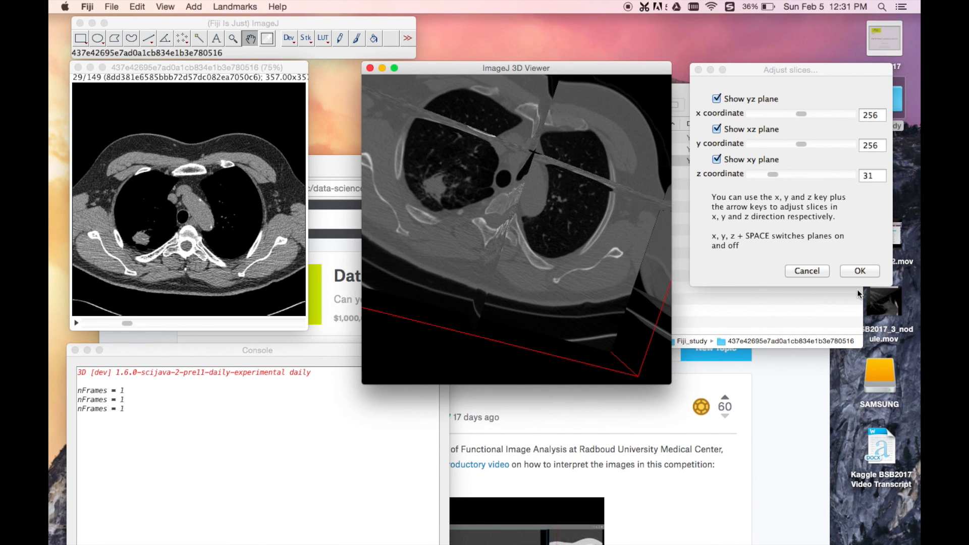
click(860, 271)
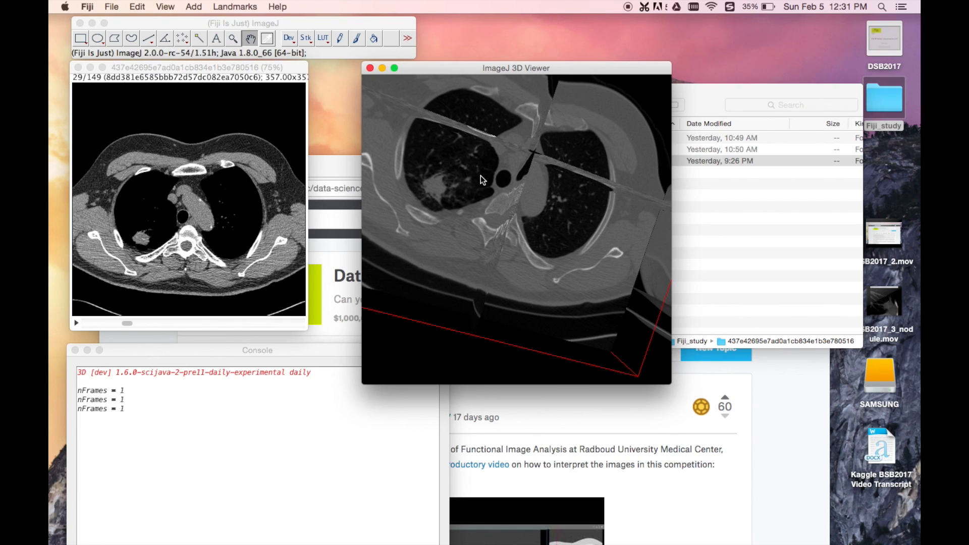
Step: Shift the orthoslice's xz and yz planes so they cross the nodule, then deselect the orthoslice
scroll(483, 180, down, 15)
scroll(483, 180, down, 12)
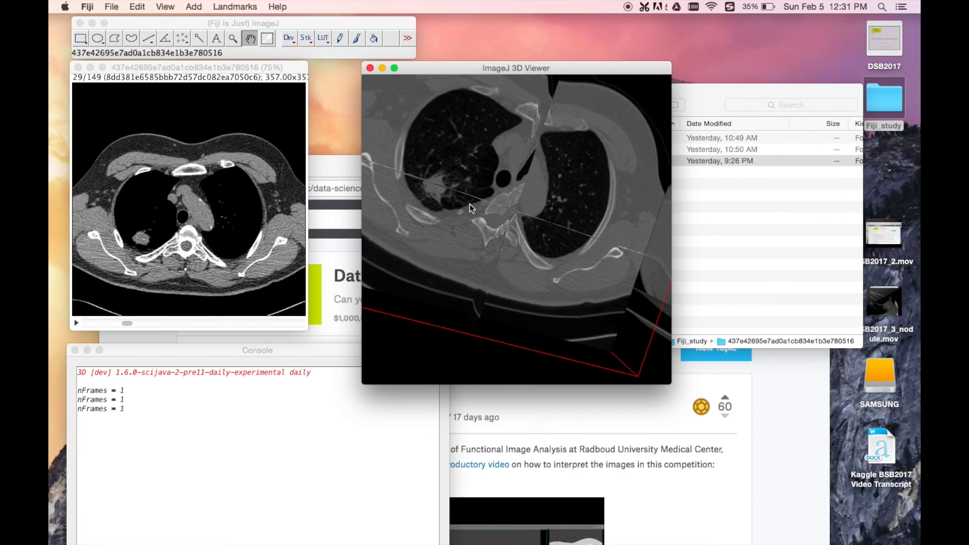
scroll(469, 216, up, 12)
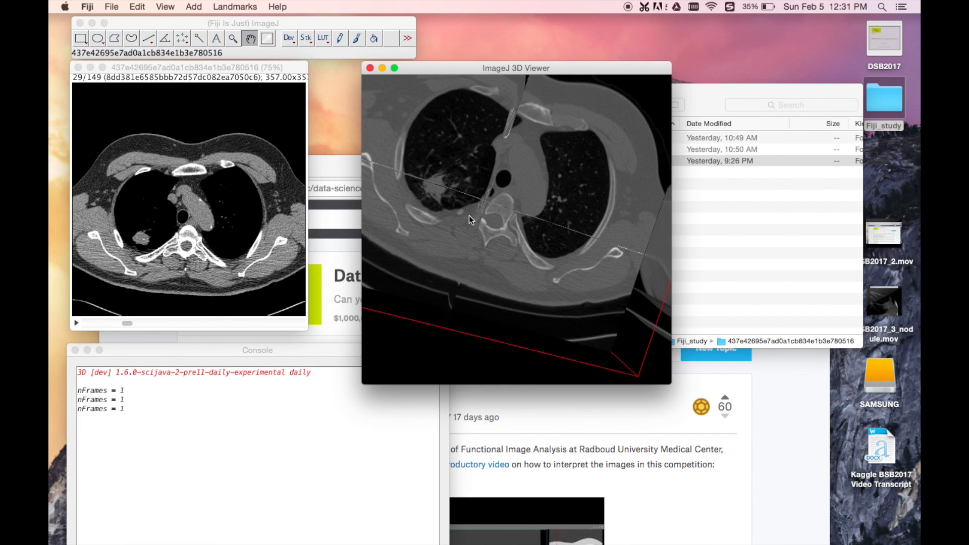
scroll(469, 216, up, 8)
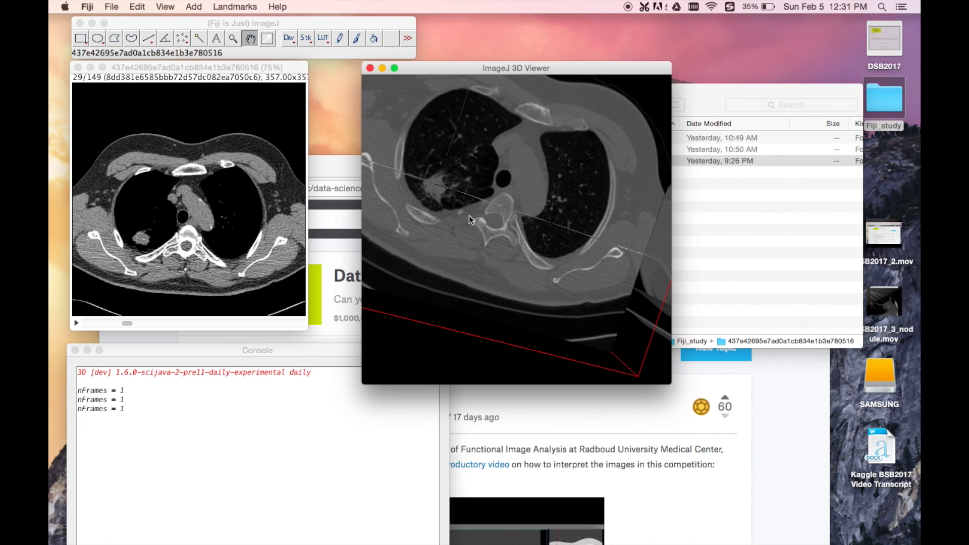
click(410, 341)
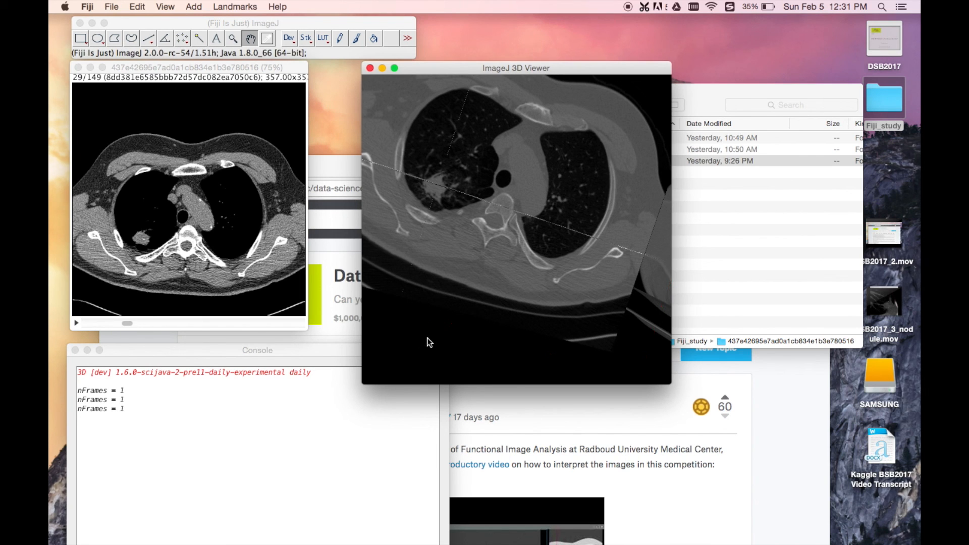
Step: Rotate and zoom the 3D scene to examine the nodule on the repositioned orthoslice planes
drag(427, 338, 490, 287)
scroll(489, 287, up, 10)
scroll(490, 287, down, 15)
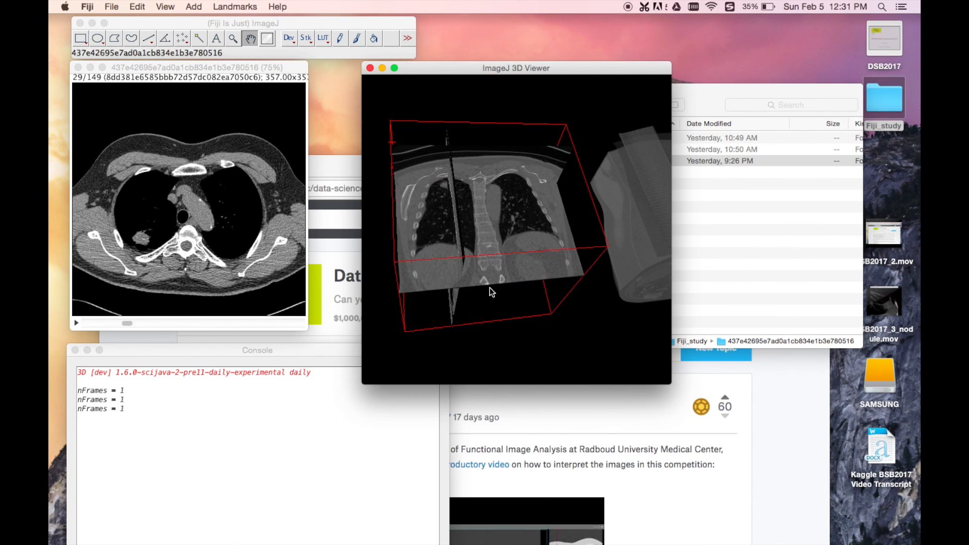
scroll(489, 287, down, 5)
click(405, 317)
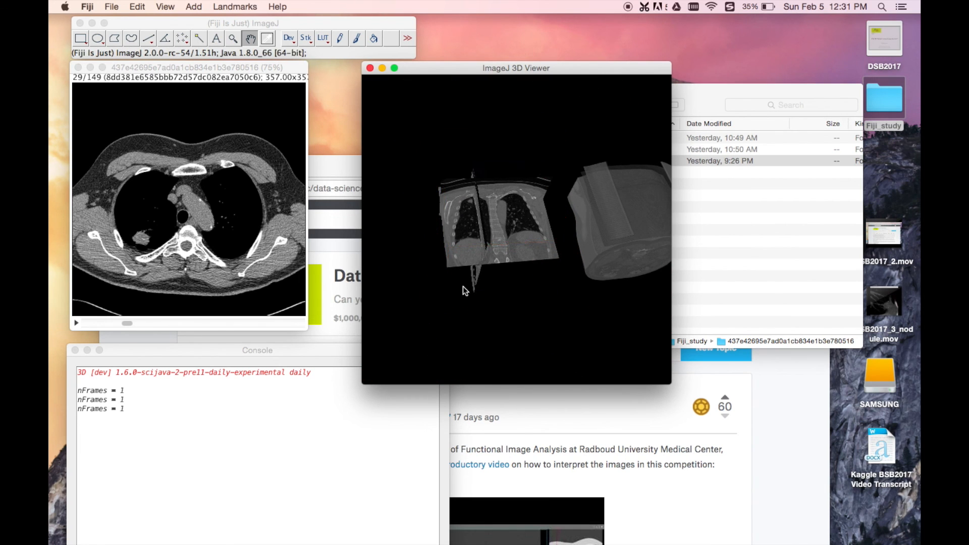
drag(418, 335, 440, 326)
scroll(463, 195, up, 10)
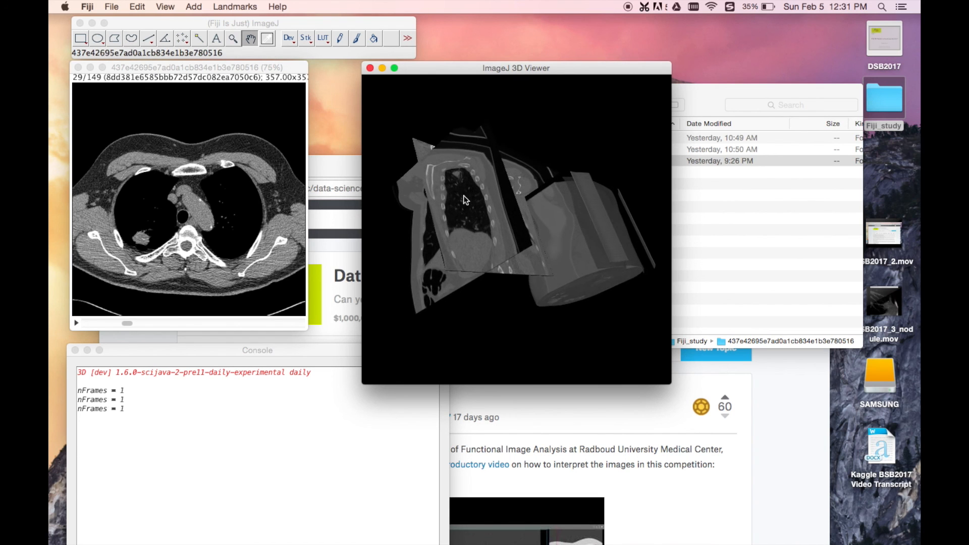
drag(415, 168, 507, 198)
scroll(428, 156, up, 5)
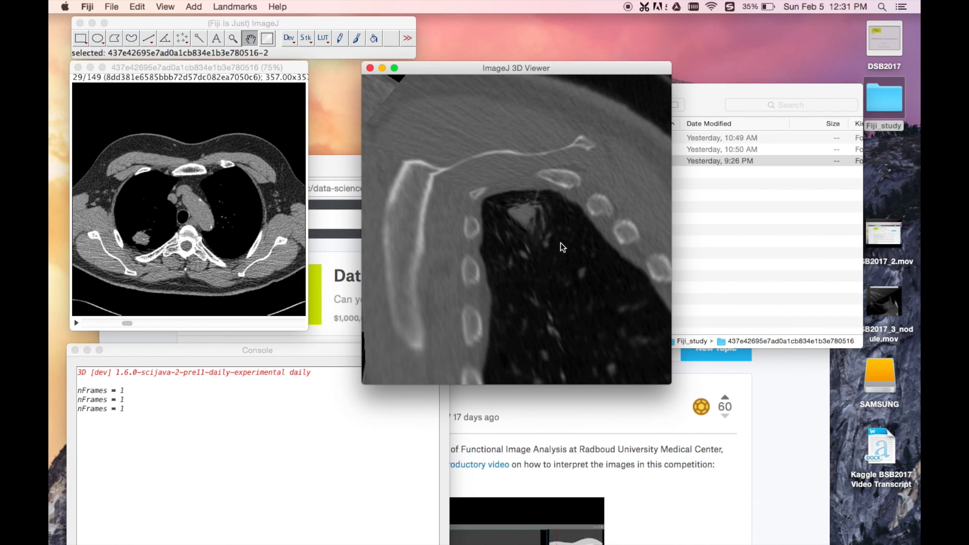
scroll(530, 249, down, 5)
scroll(530, 249, down, 1)
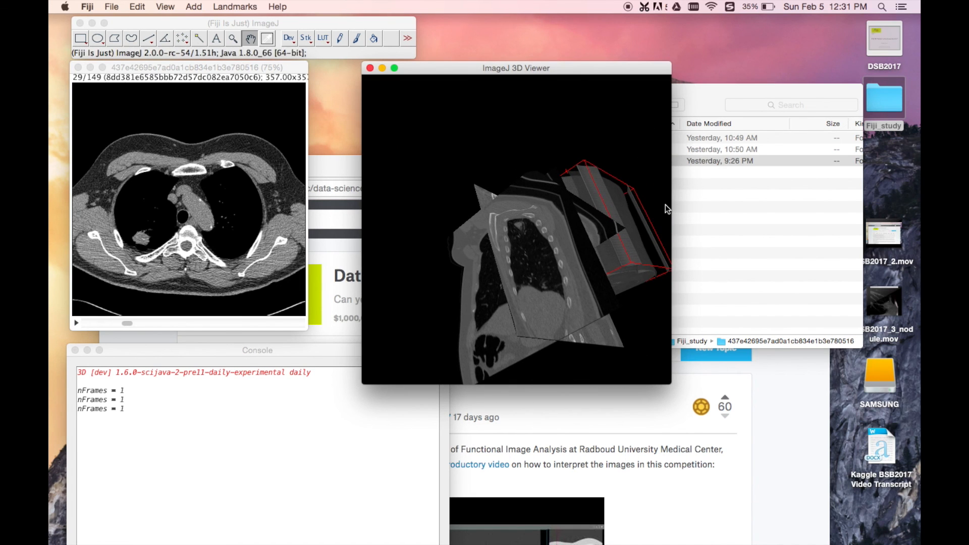
Step: Hide the left orthoslice so that only the full CT volume is shown in the 3D Viewer
click(597, 238)
click(626, 209)
scroll(621, 222, up, 1)
scroll(621, 222, down, 2)
click(607, 237)
click(526, 265)
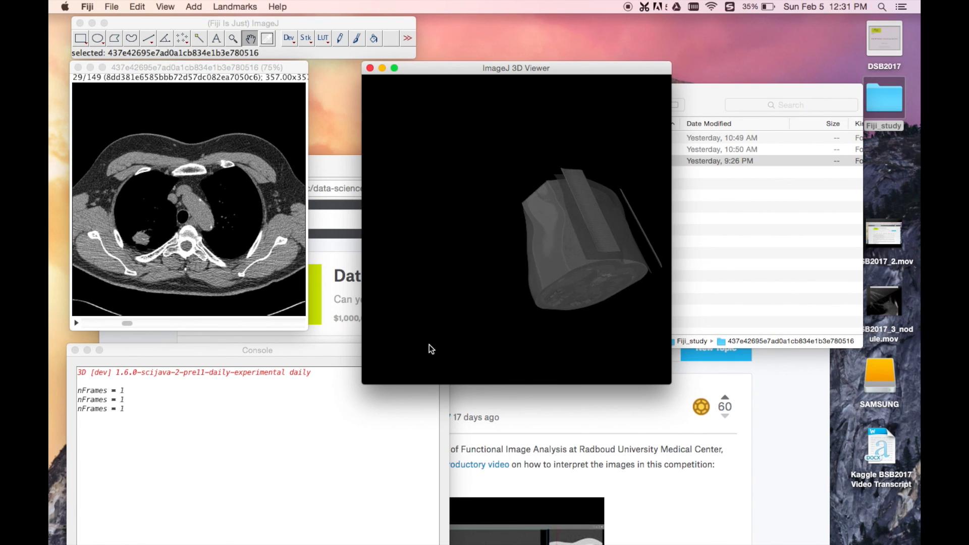
Step: Select the remaining CT volume, move it toward the centre of the 3D Viewer and rotate it to face its end cross-section
click(613, 237)
drag(582, 232, 518, 246)
scroll(524, 216, up, 10)
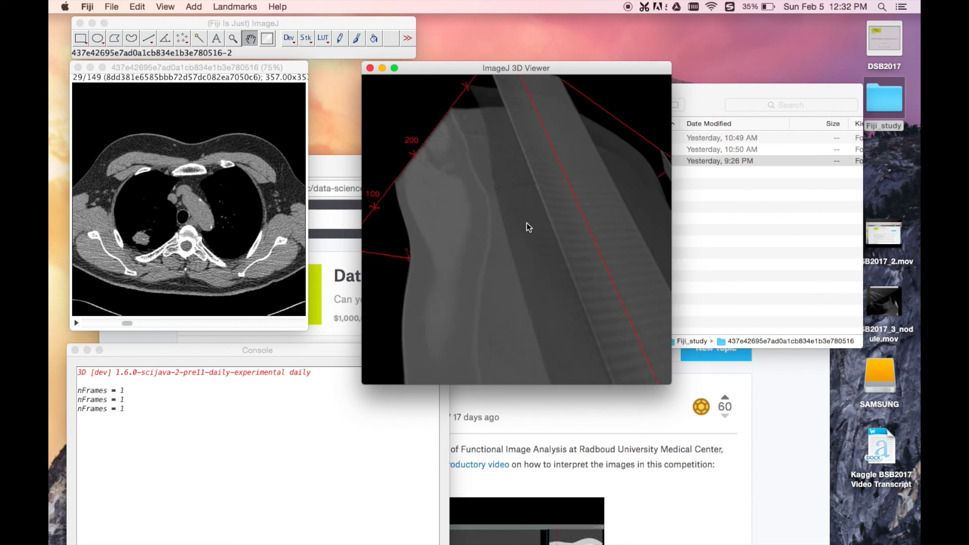
scroll(536, 240, down, 8)
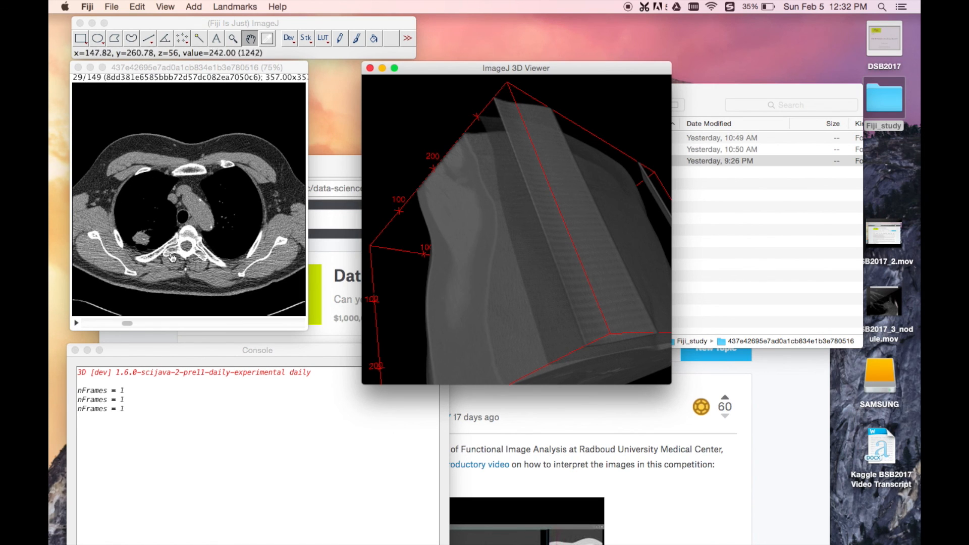
drag(538, 237, 492, 213)
scroll(492, 213, down, 5)
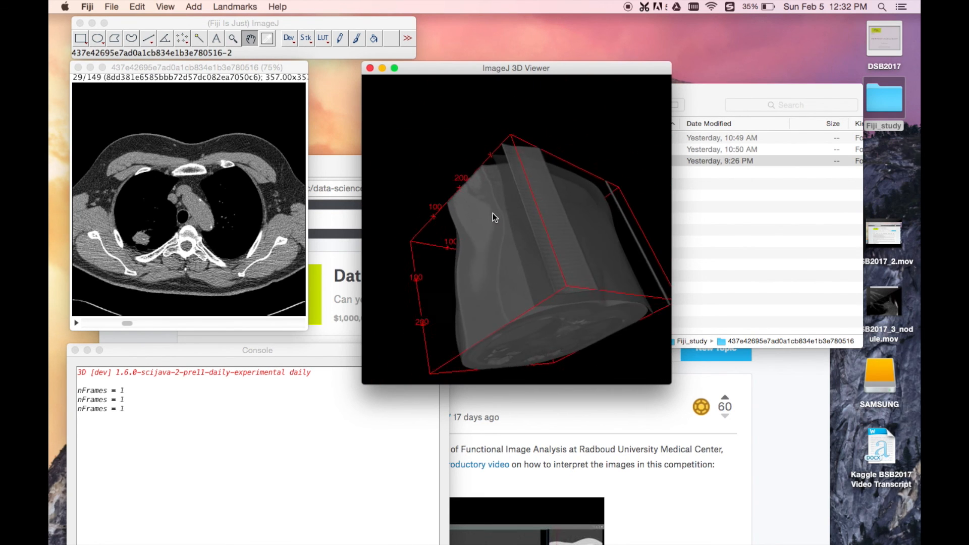
drag(564, 265, 540, 243)
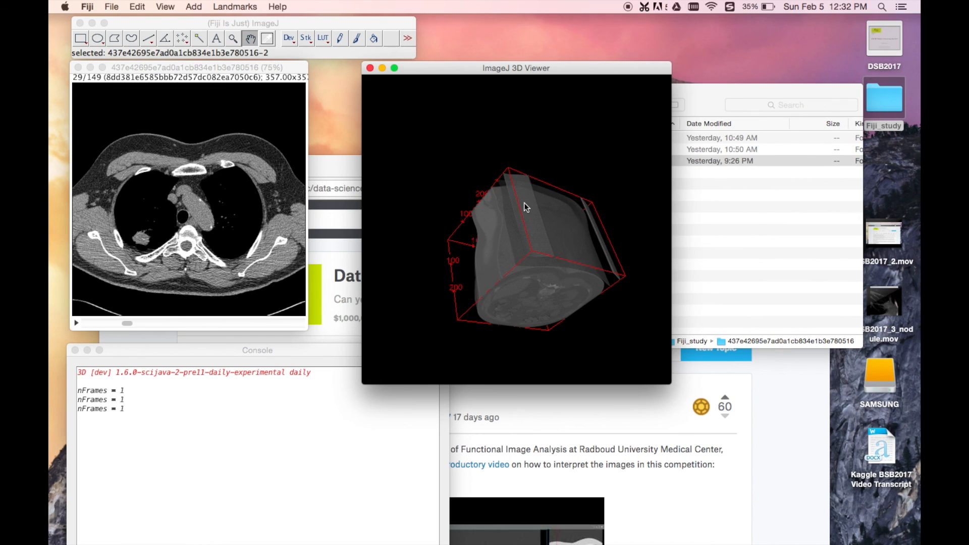
drag(524, 206, 552, 252)
right_click(515, 247)
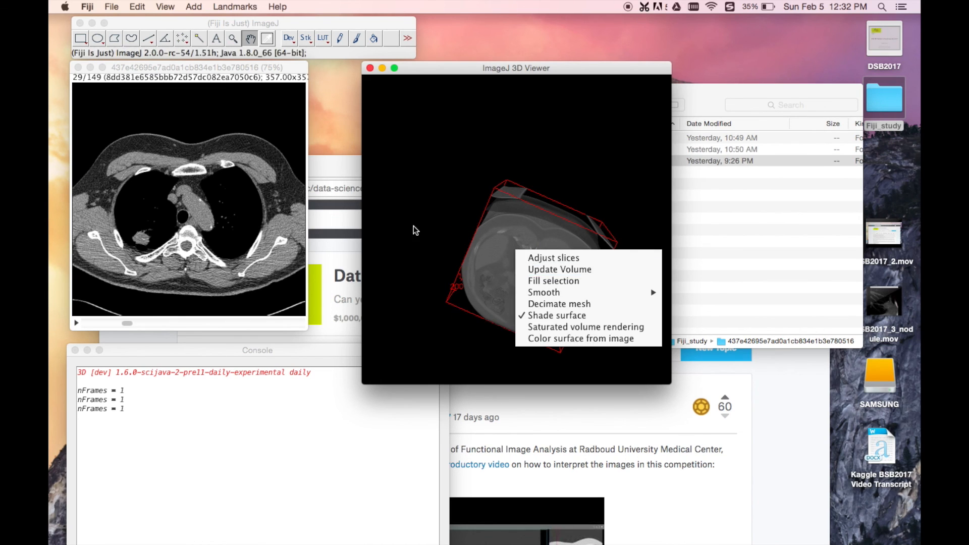
click(436, 226)
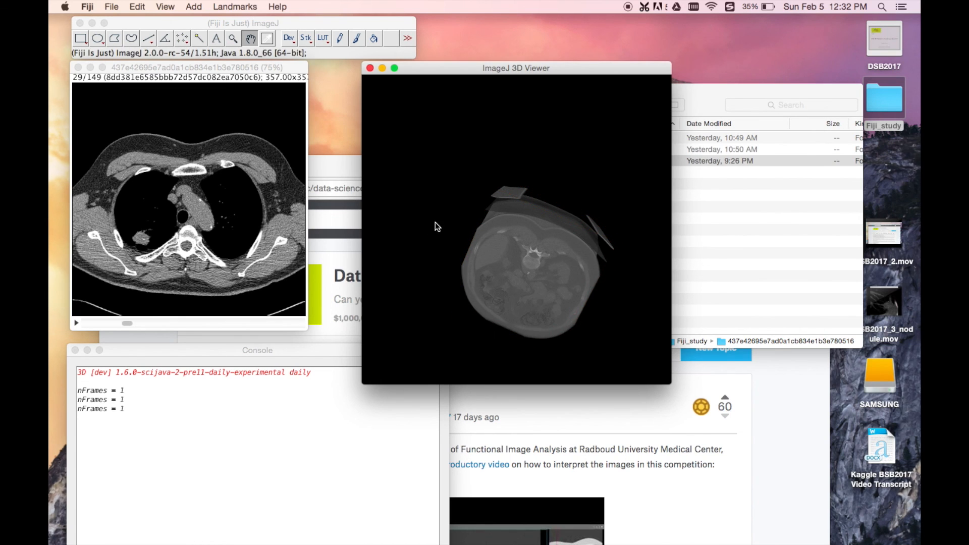
click(167, 6)
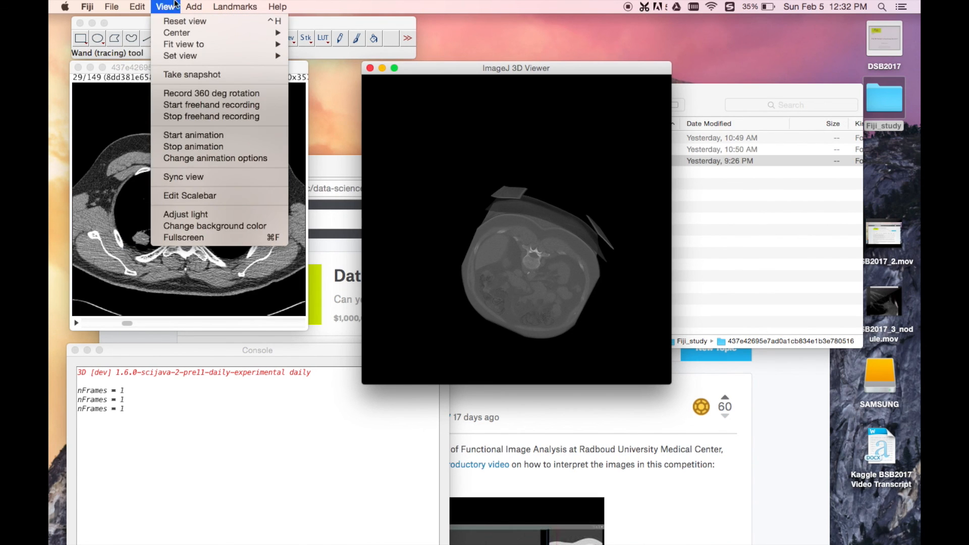
mouse_move(189, 6)
mouse_move(144, 5)
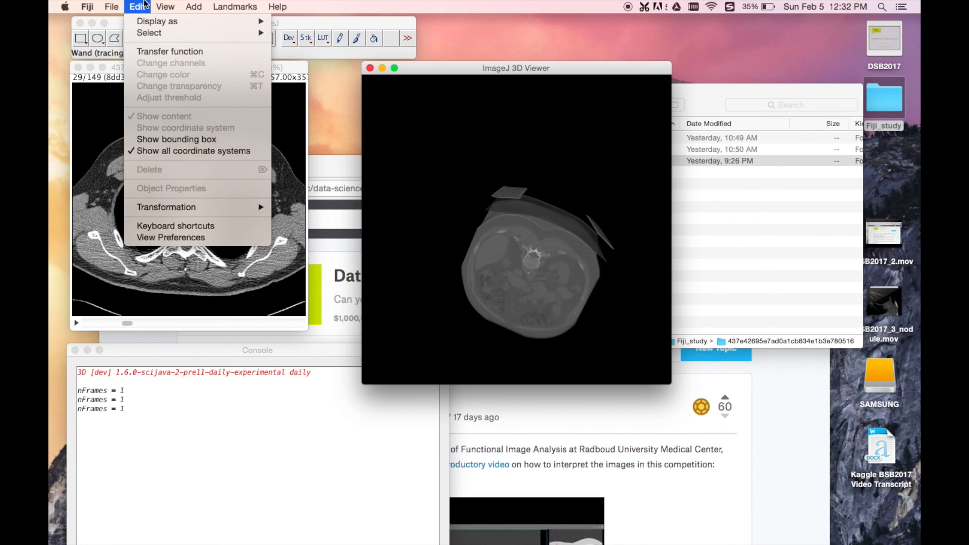
mouse_move(149, 31)
click(485, 105)
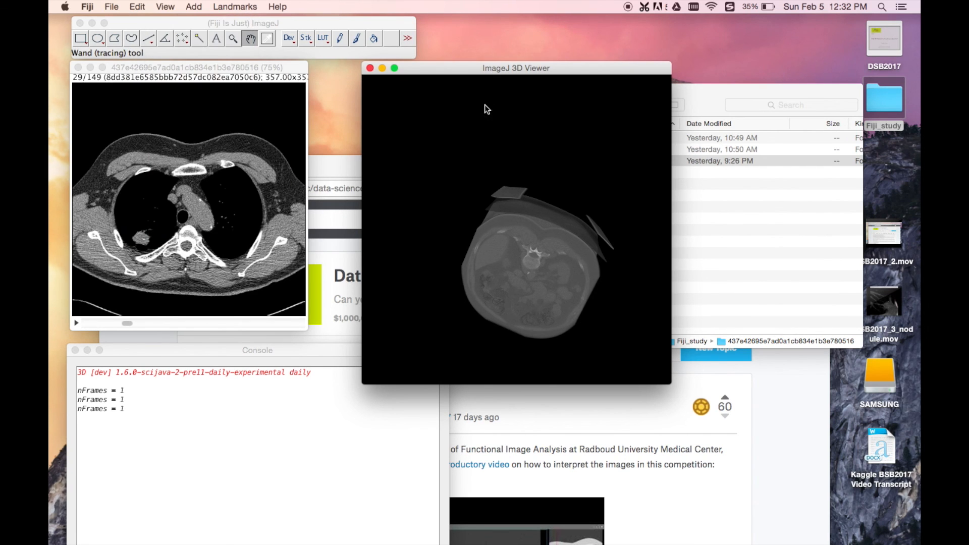
click(167, 5)
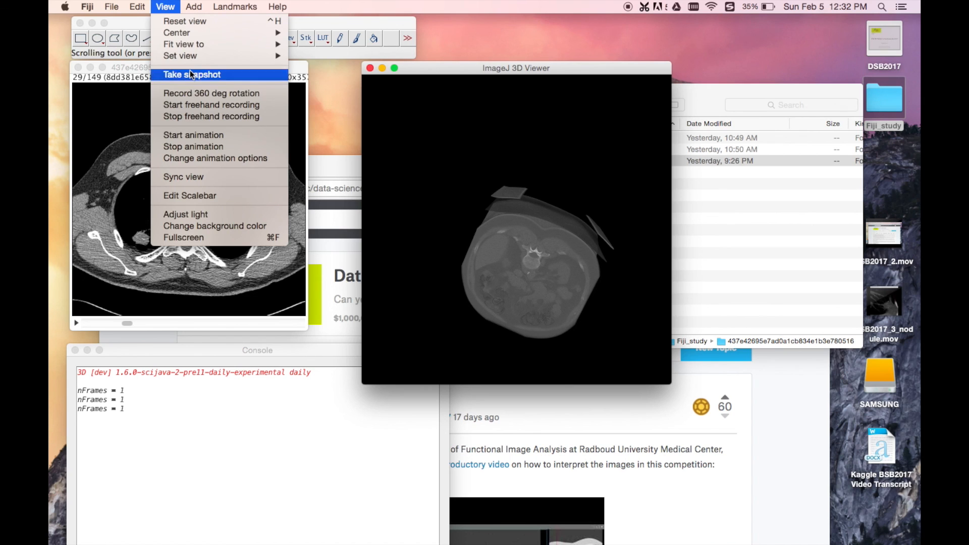
mouse_move(137, 6)
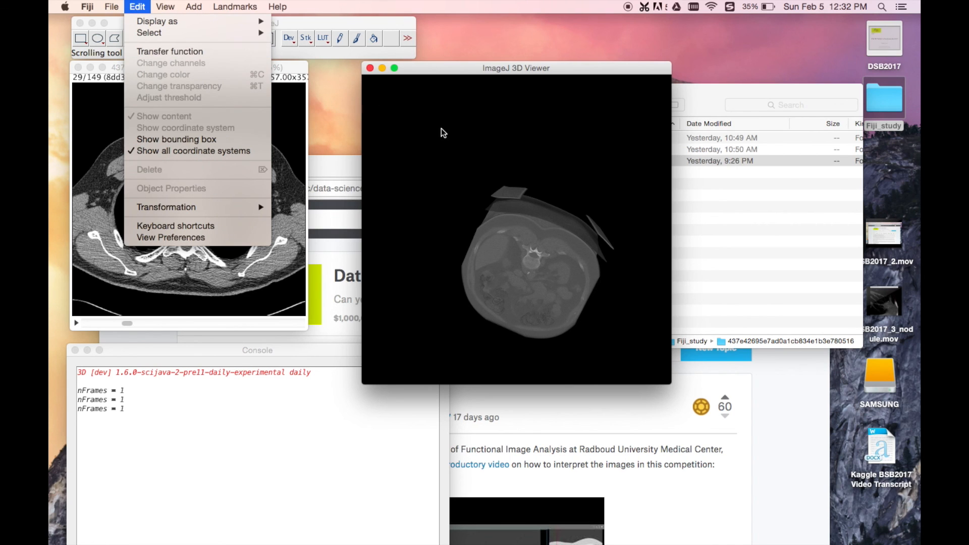
Step: Select the CT volume, open its threshold adjustment and try to raise the threshold slightly above 0
click(530, 243)
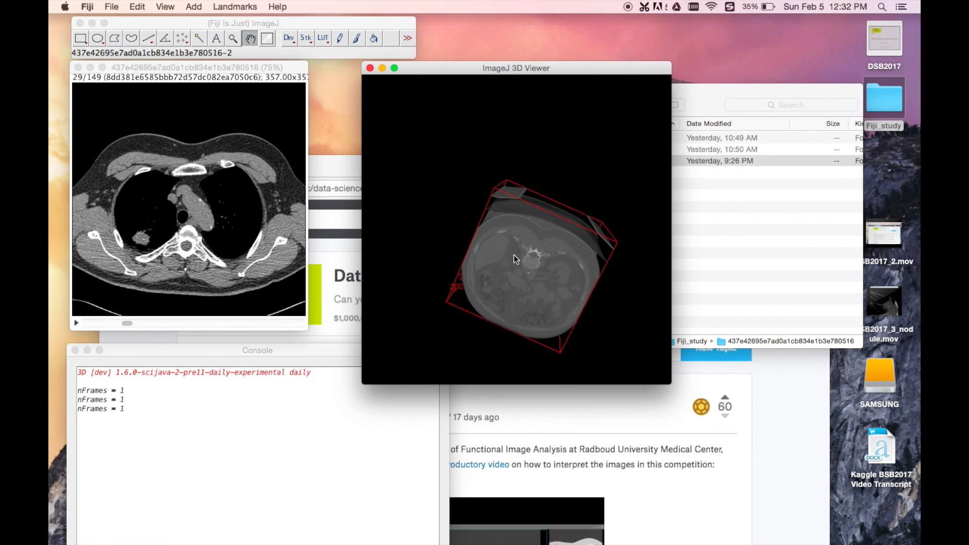
click(137, 6)
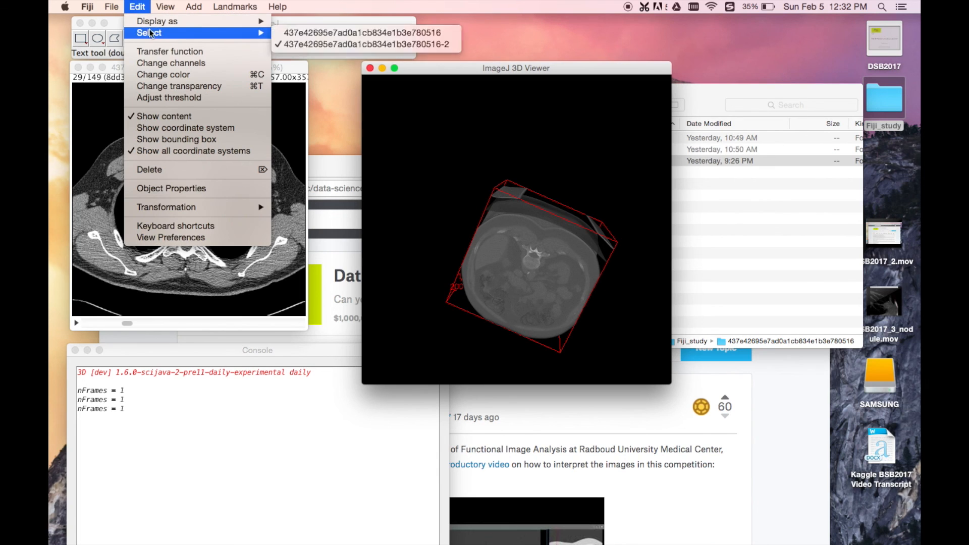
click(159, 97)
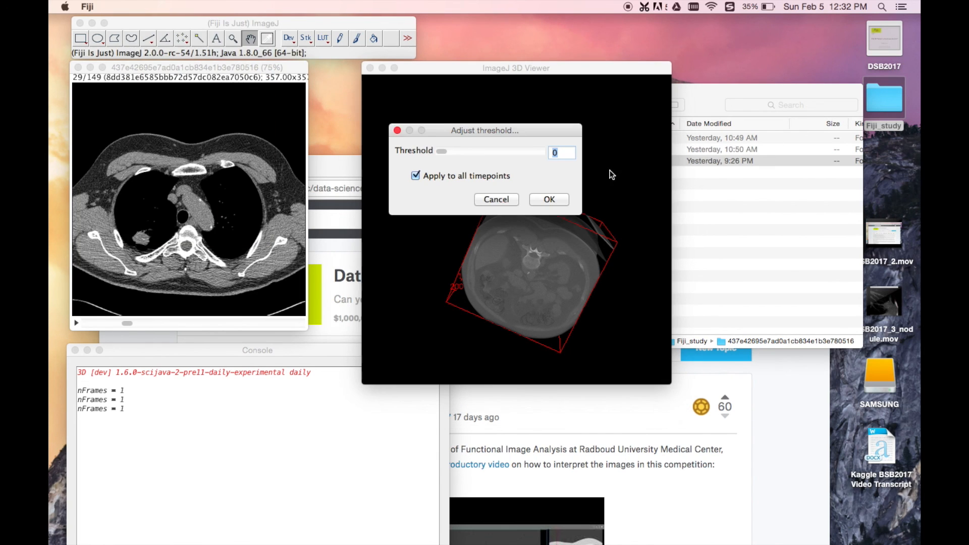
drag(438, 151, 447, 151)
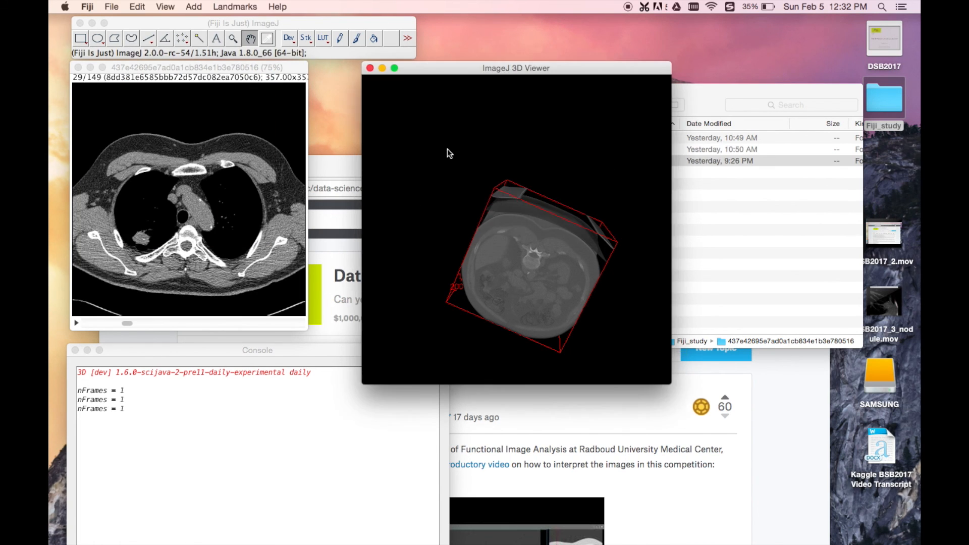
Step: Raise the CT volume's threshold to 109 and rotate the volume to view the ribs and spine
drag(588, 69, 375, 117)
drag(517, 128, 667, 100)
drag(601, 125, 631, 125)
drag(310, 231, 314, 271)
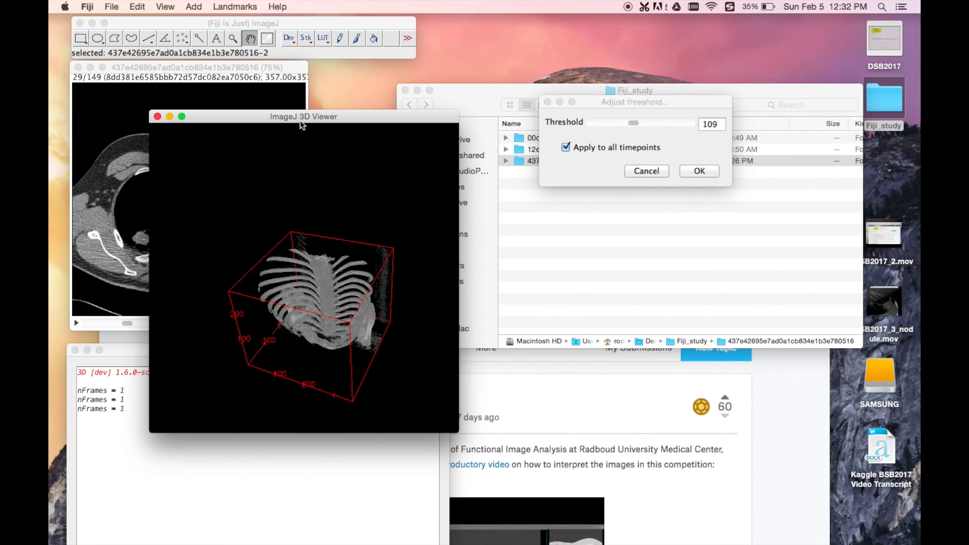
drag(311, 114, 480, 62)
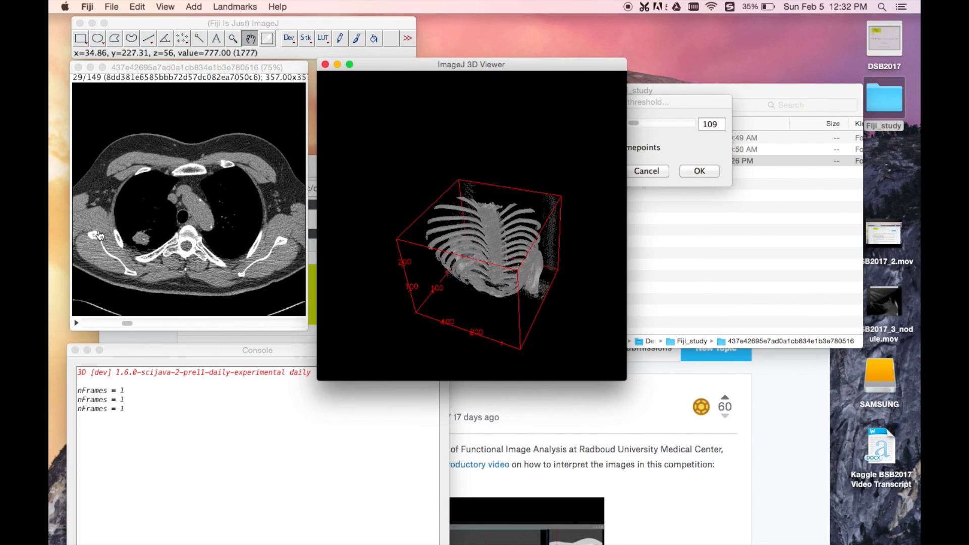
Step: Rearrange the 3D Viewer and the threshold dialog so they sit side by side without covering the CT slice
click(139, 226)
drag(504, 66, 462, 66)
click(616, 104)
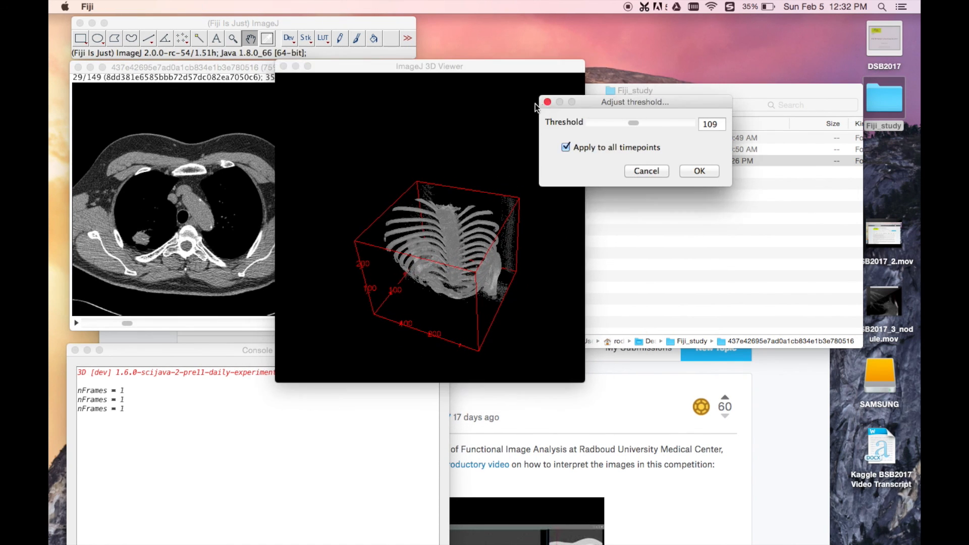
drag(584, 101, 682, 63)
drag(460, 66, 504, 64)
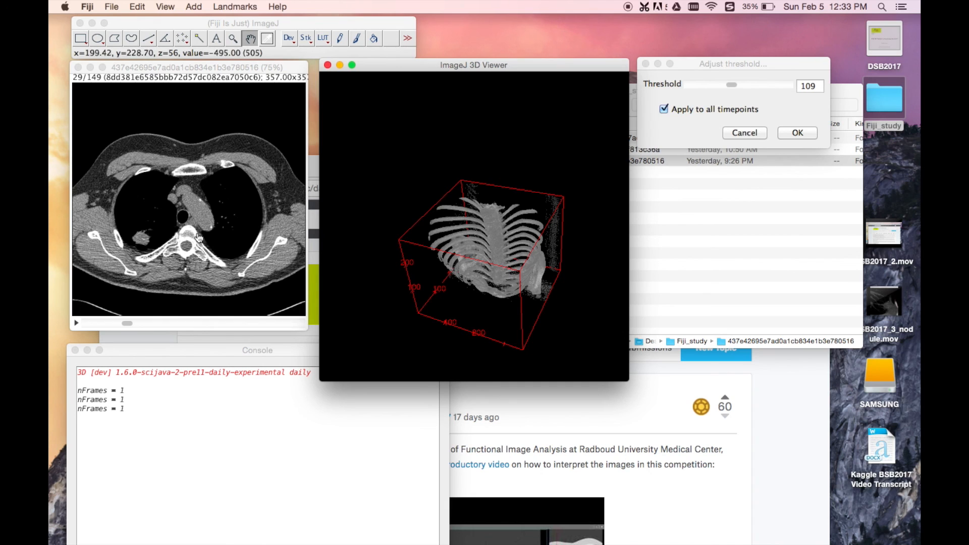
Step: Close the 3D Viewer with the thresholded volume and bring the original CT stack window to the front
click(207, 65)
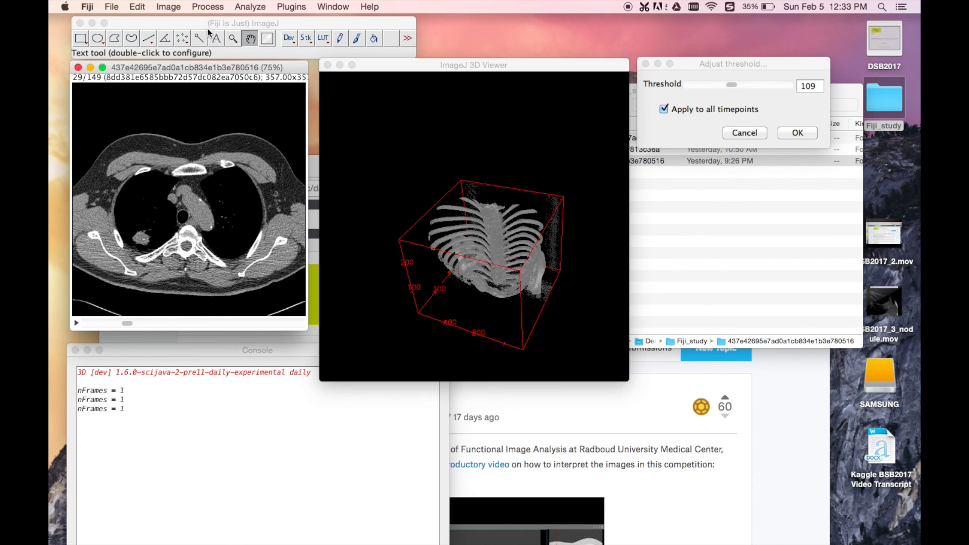
click(219, 25)
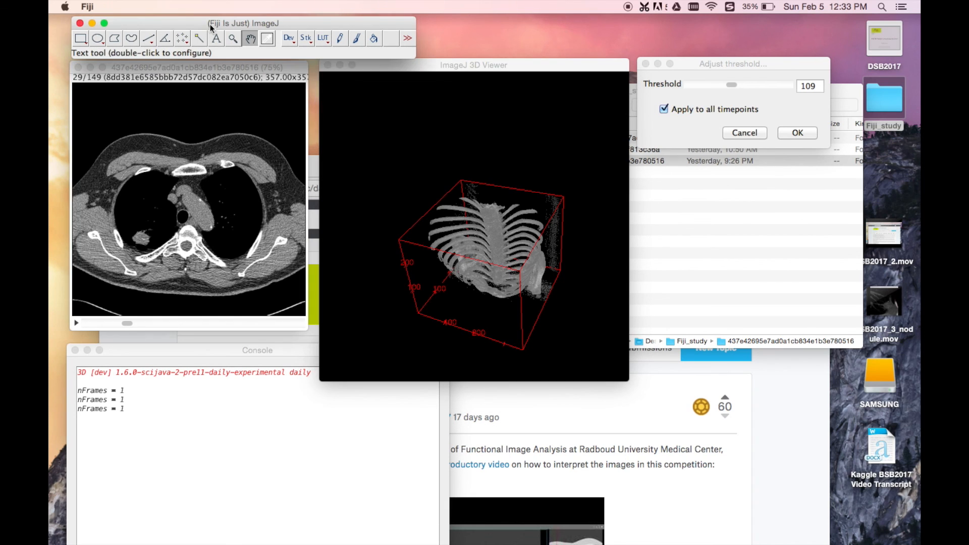
click(396, 70)
click(328, 66)
click(193, 71)
mouse_move(174, 71)
mouse_down()
mouse_move(202, 81)
mouse_move(174, 72)
mouse_up()
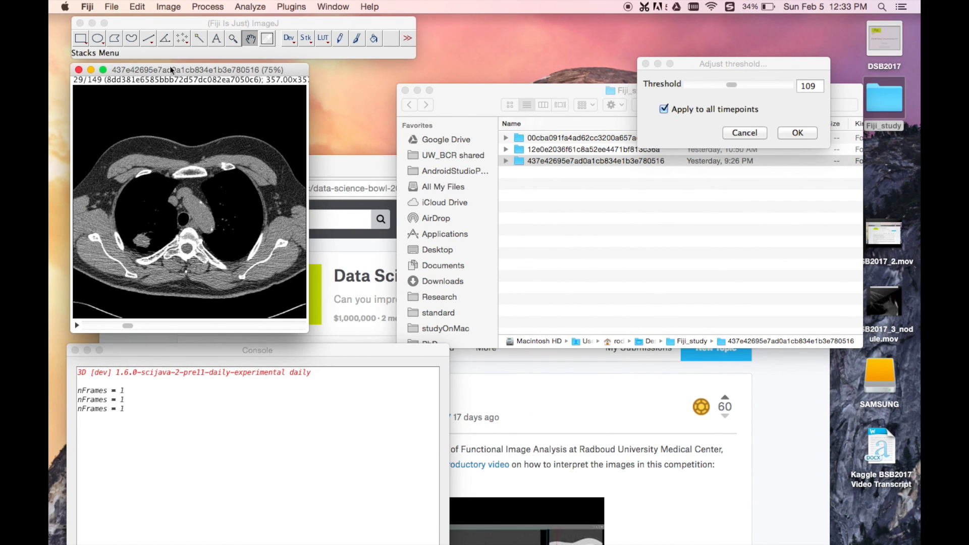
Step: Draw a rectangular selection around the nodule on slice 29 and enlarge it to include the adjacent chest wall
click(81, 38)
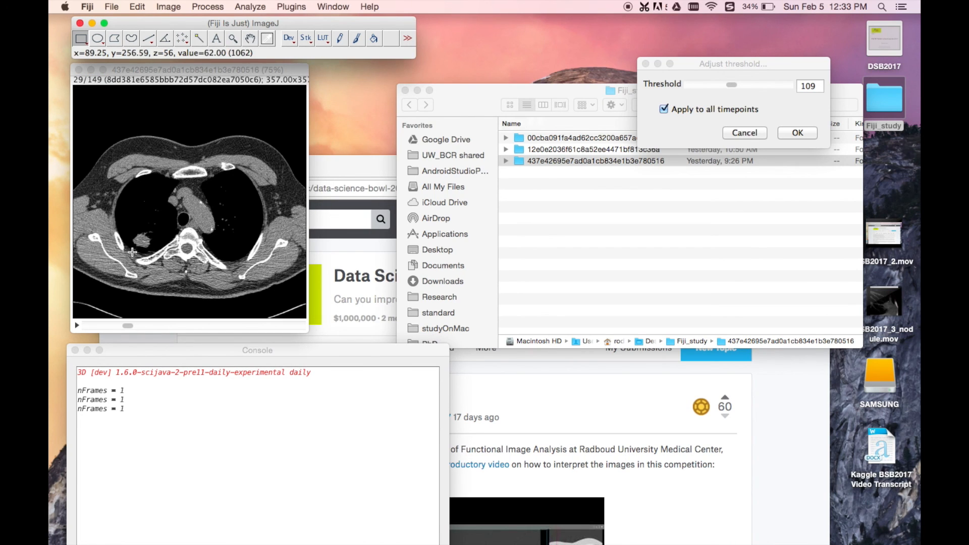
drag(132, 253, 165, 200)
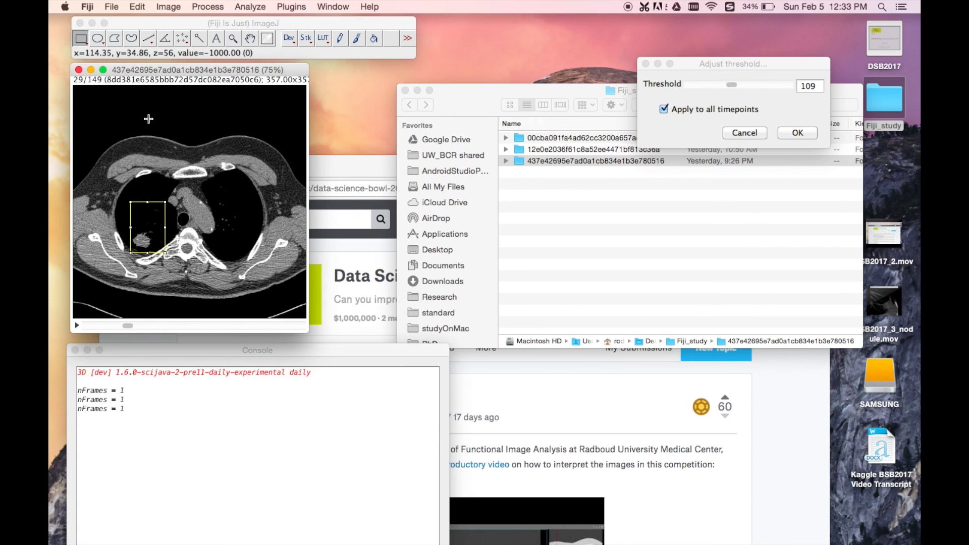
drag(165, 254, 177, 264)
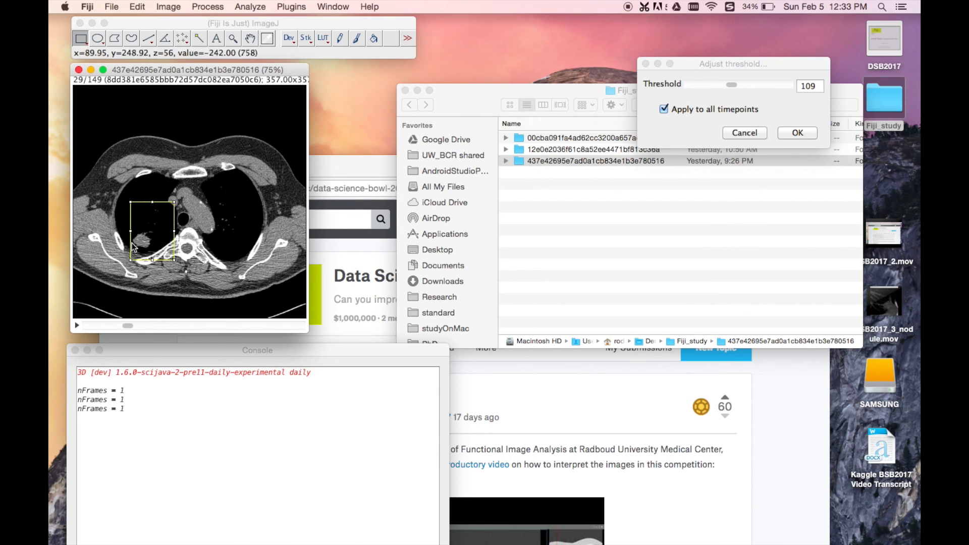
Step: Clear everything outside the selection on all 149 images and crop the stack to the selection
click(137, 6)
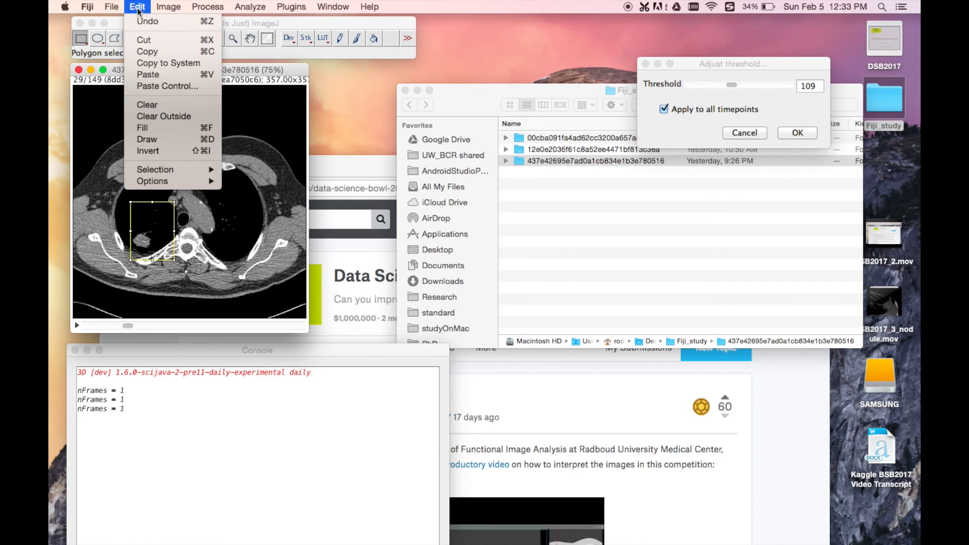
click(170, 115)
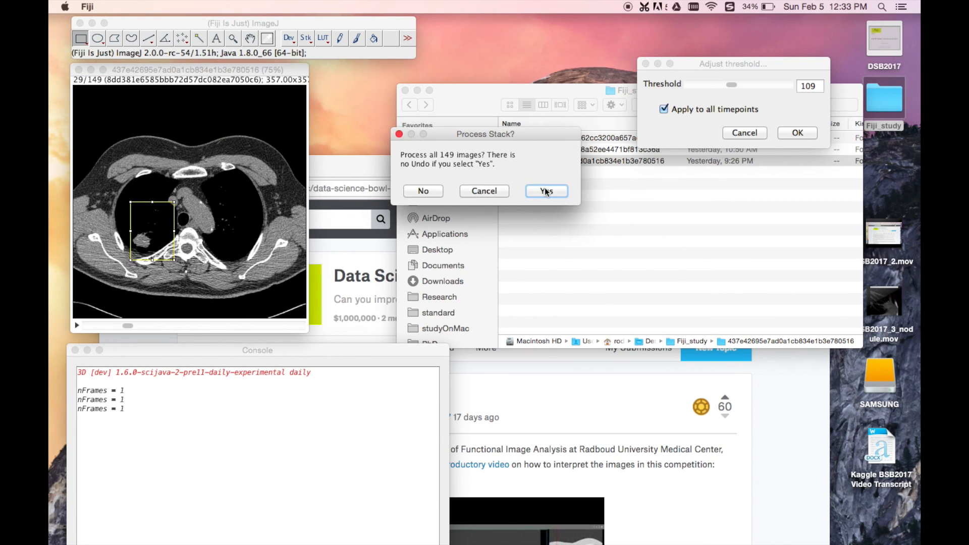
click(545, 190)
click(207, 6)
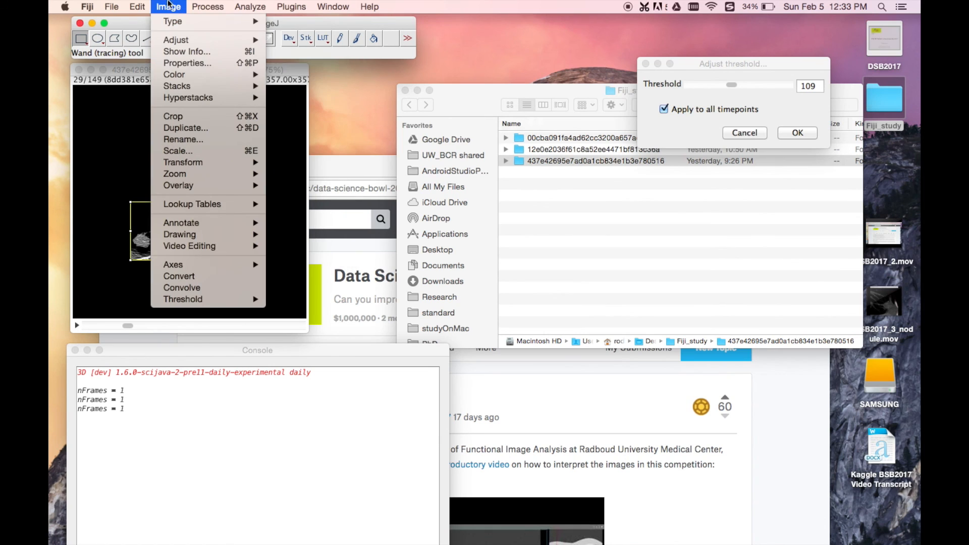
click(177, 116)
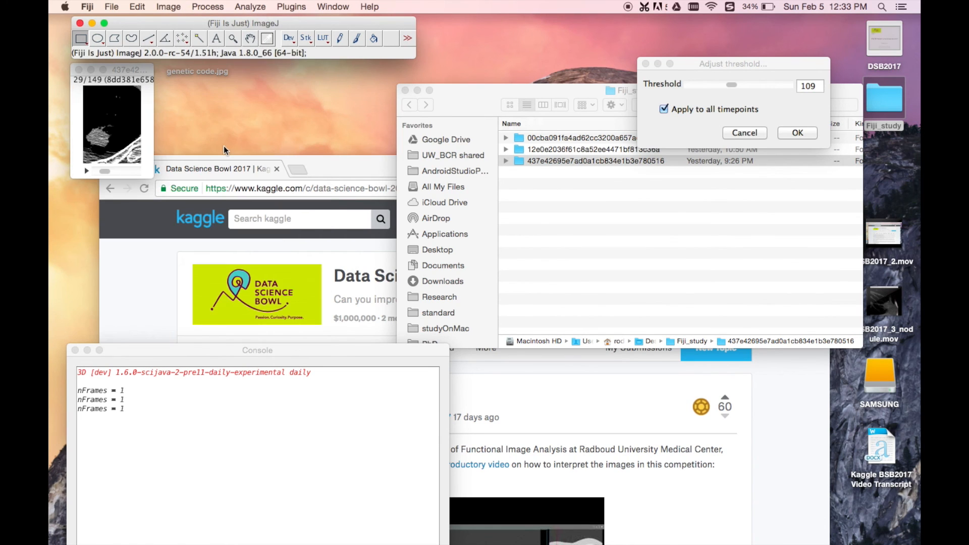
Step: Add the cropped stack to a new 3D Viewer as a volume with threshold 0 and resampling factor 2
click(289, 6)
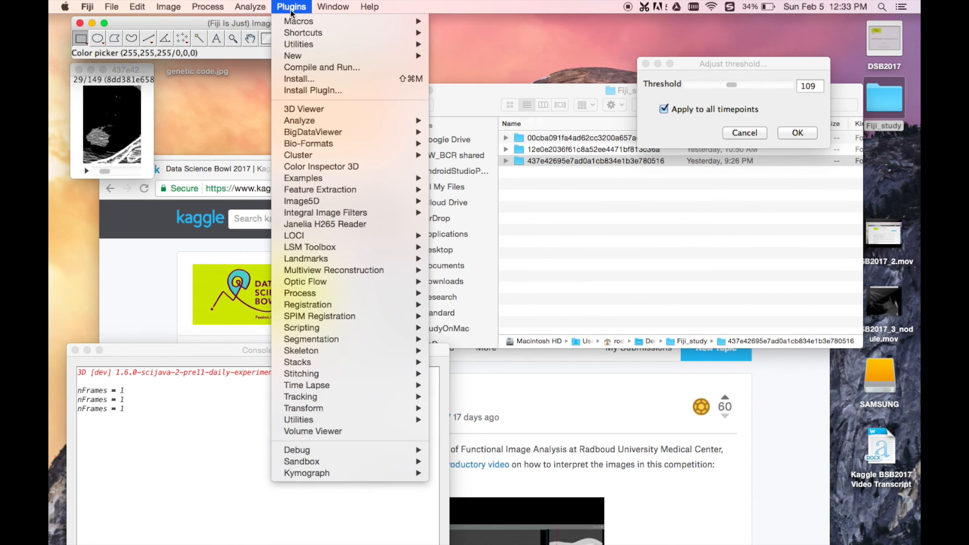
click(330, 108)
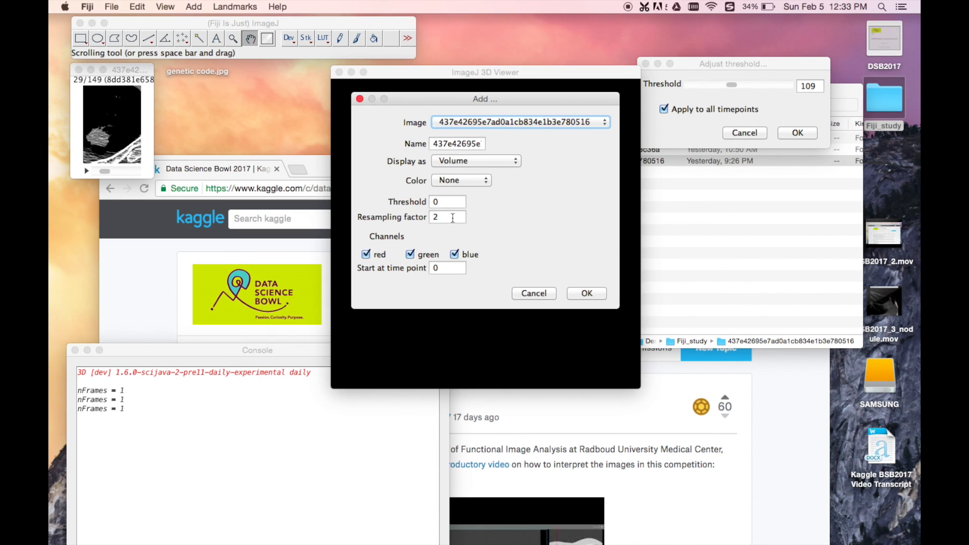
click(583, 295)
click(534, 182)
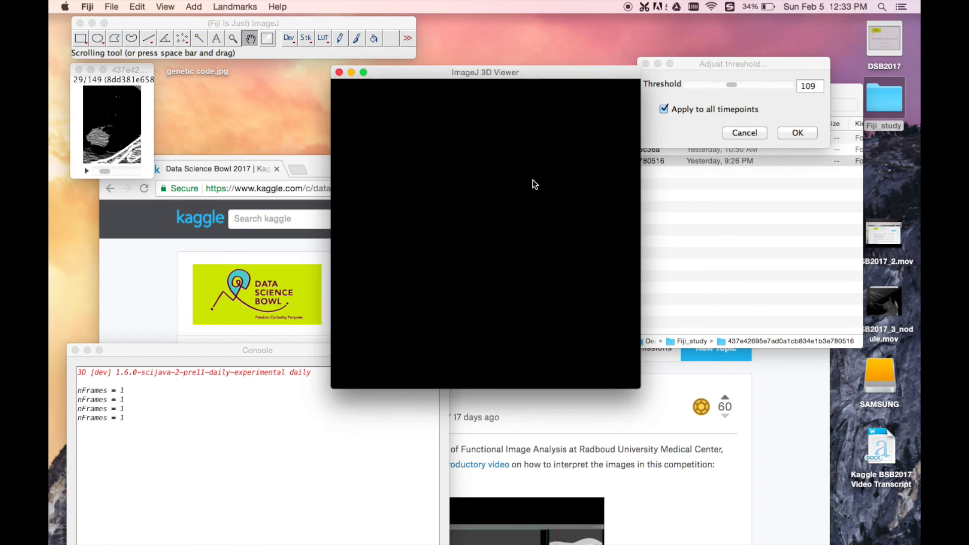
Step: Cancel the leftover threshold dialog, close the Console and move the 3D Viewer beside the cropped stack
click(692, 64)
click(739, 131)
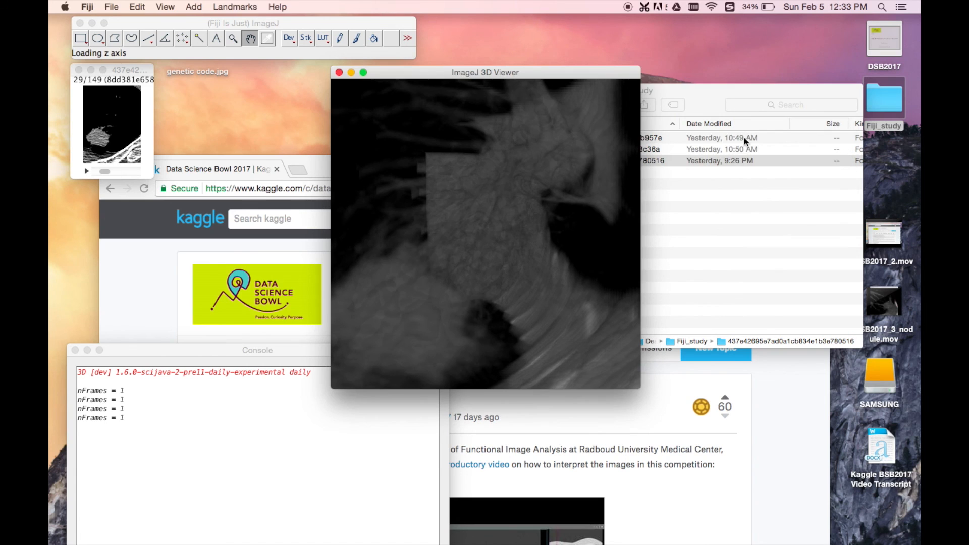
click(246, 353)
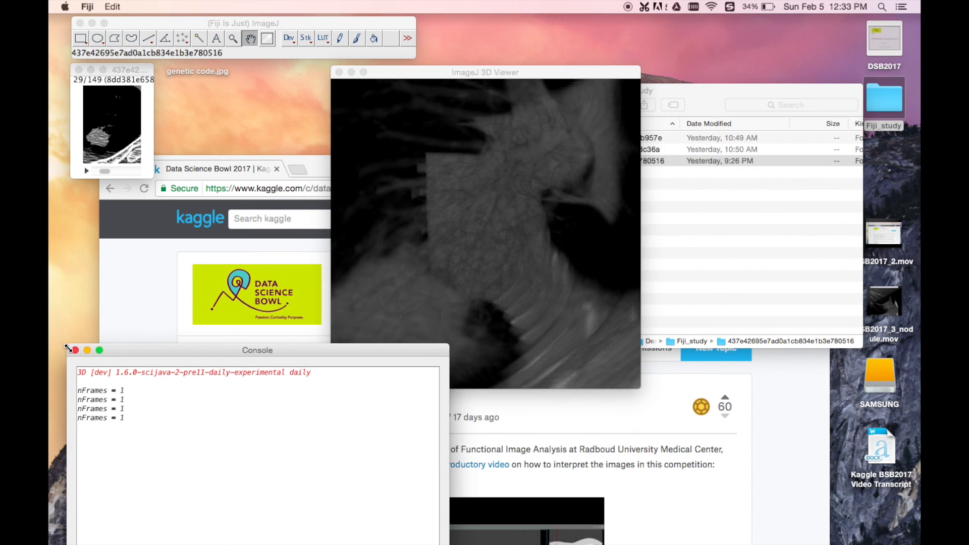
click(75, 350)
drag(438, 72, 280, 71)
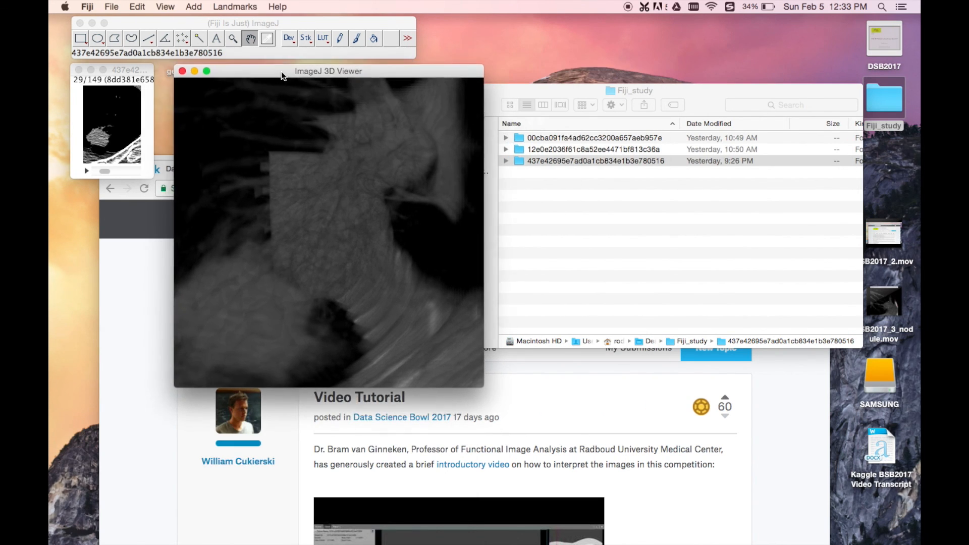
Step: Zoom, pan and rotate the cropped volume to examine the nodule beside the spine and ribs
scroll(313, 192, down, 5)
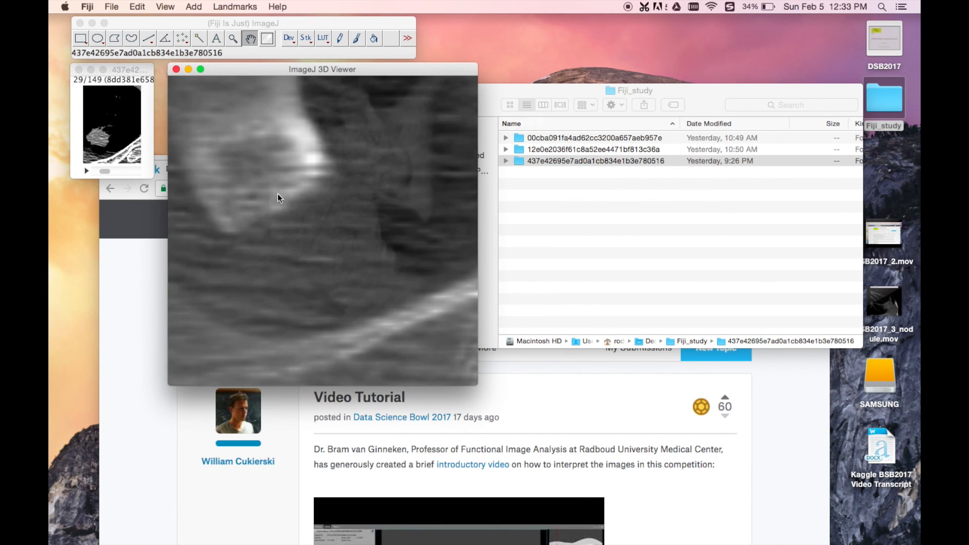
scroll(262, 219, down, 8)
drag(274, 219, 318, 328)
drag(332, 244, 385, 301)
drag(316, 371, 363, 228)
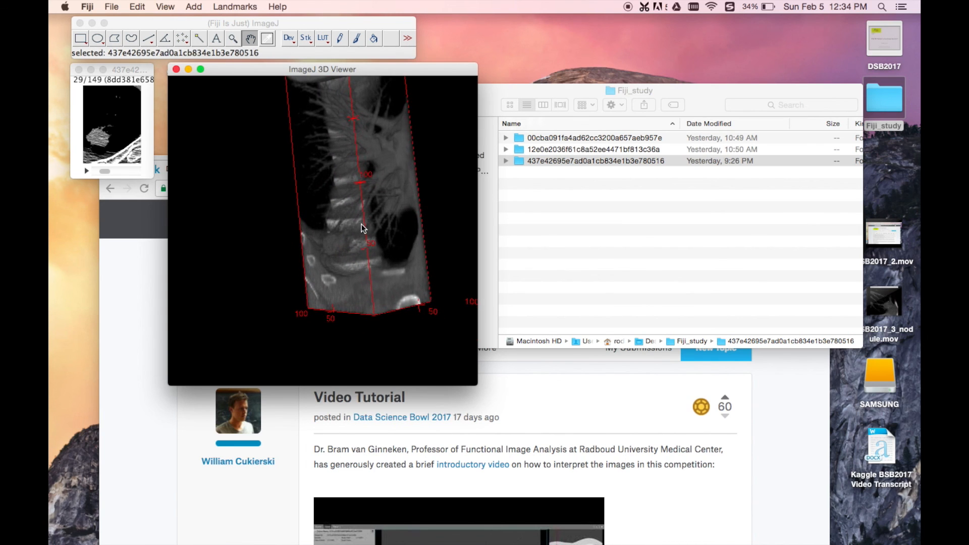
scroll(343, 245, up, 10)
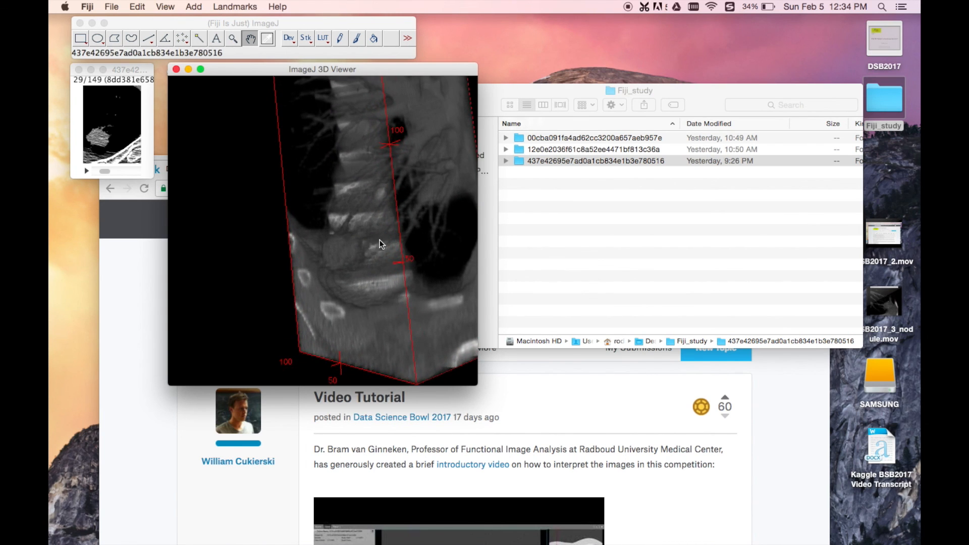
drag(380, 240, 369, 215)
scroll(344, 233, up, 5)
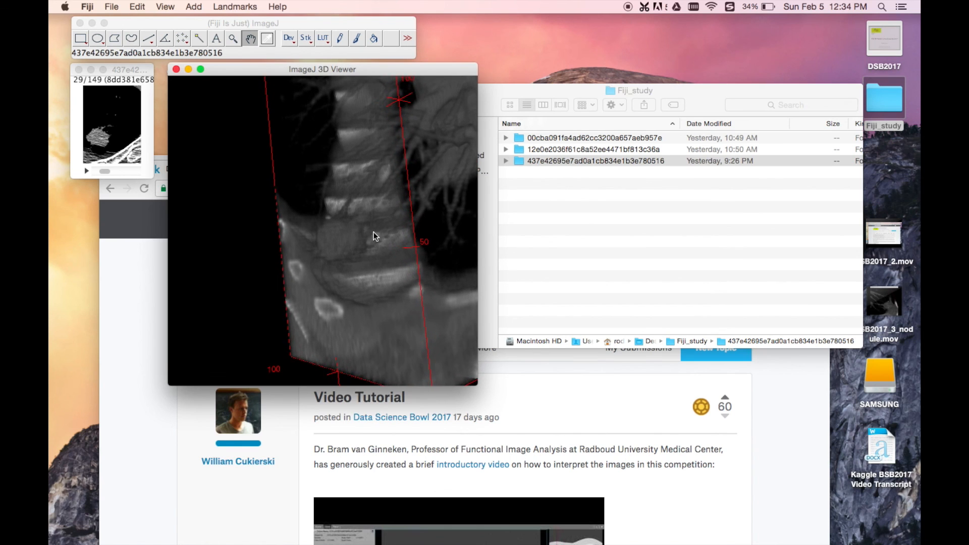
drag(391, 235, 356, 233)
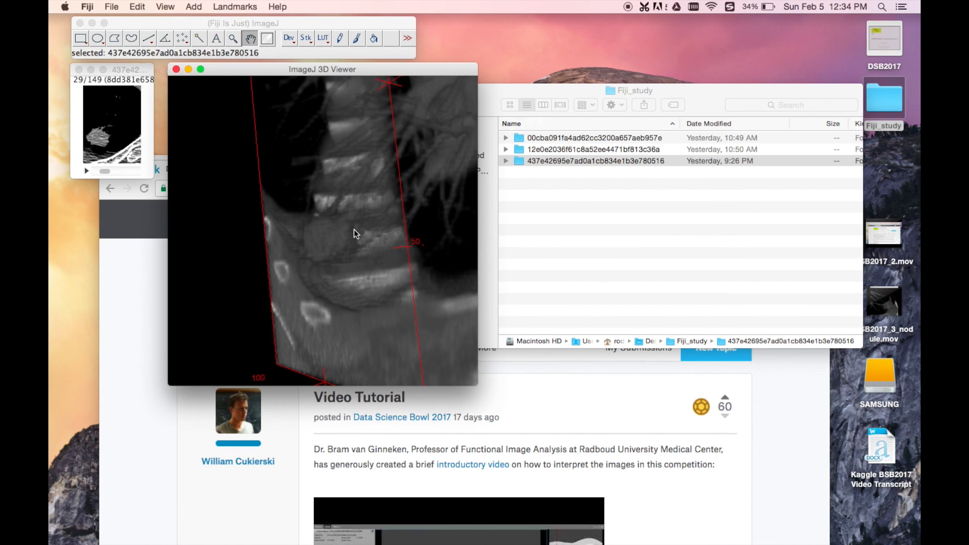
Step: Start the 3D Viewer's rotation animation and zoom in on the nodule in the spinning volume
click(166, 6)
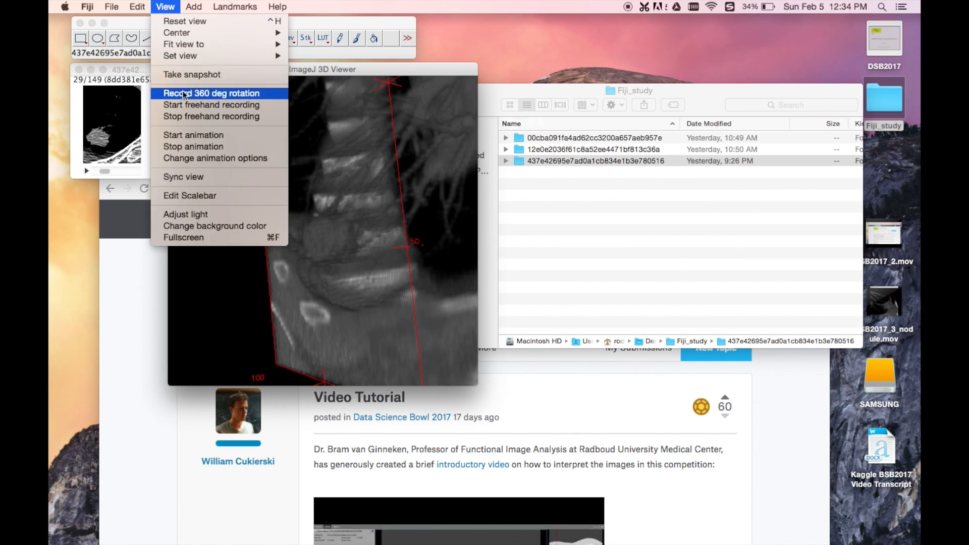
click(183, 136)
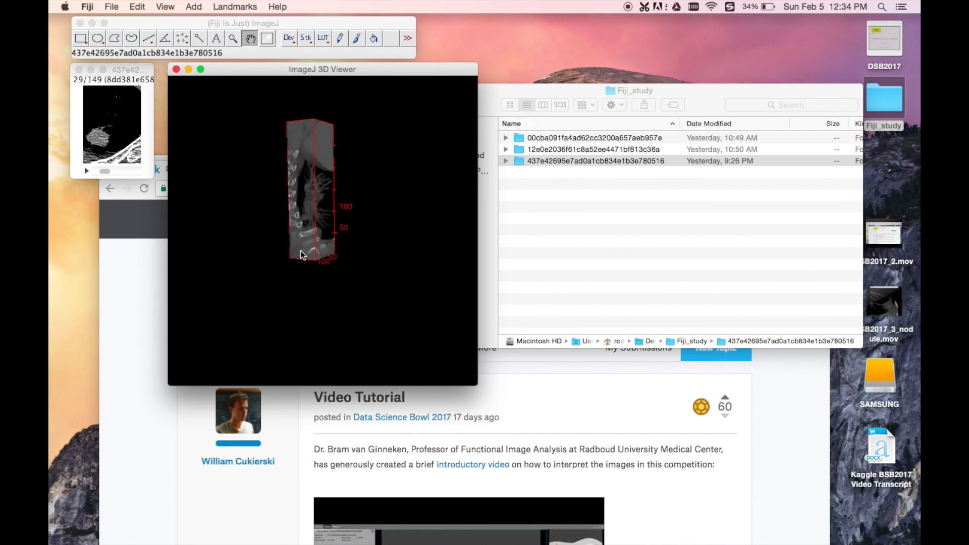
scroll(303, 246, up, 10)
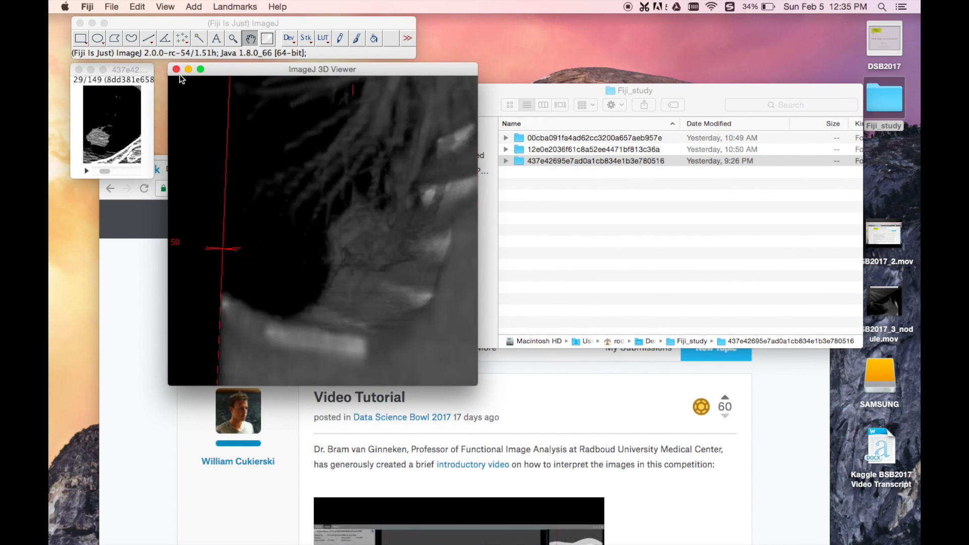
Step: Close the 3D Viewer and the cropped stack, and return to the Fiji_study folder in Finder
click(176, 68)
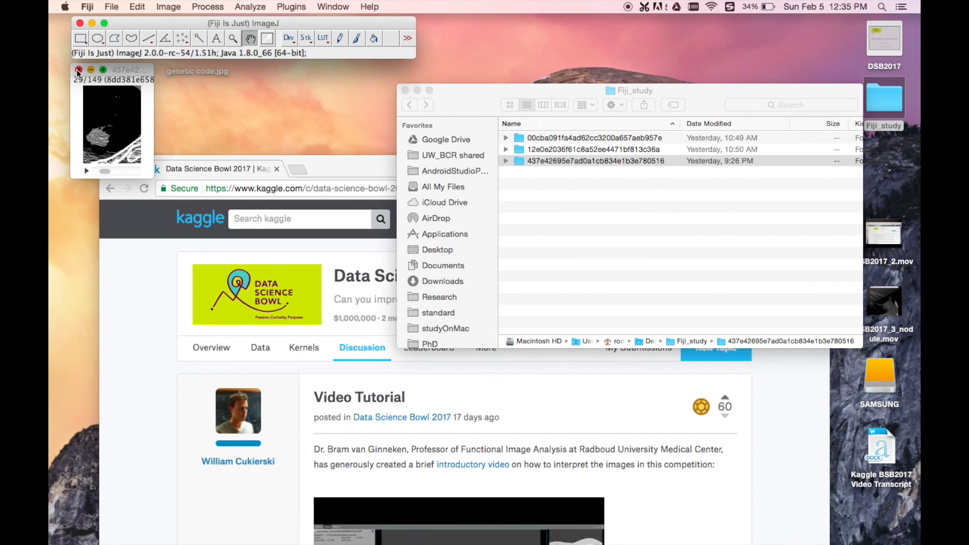
click(78, 70)
click(424, 192)
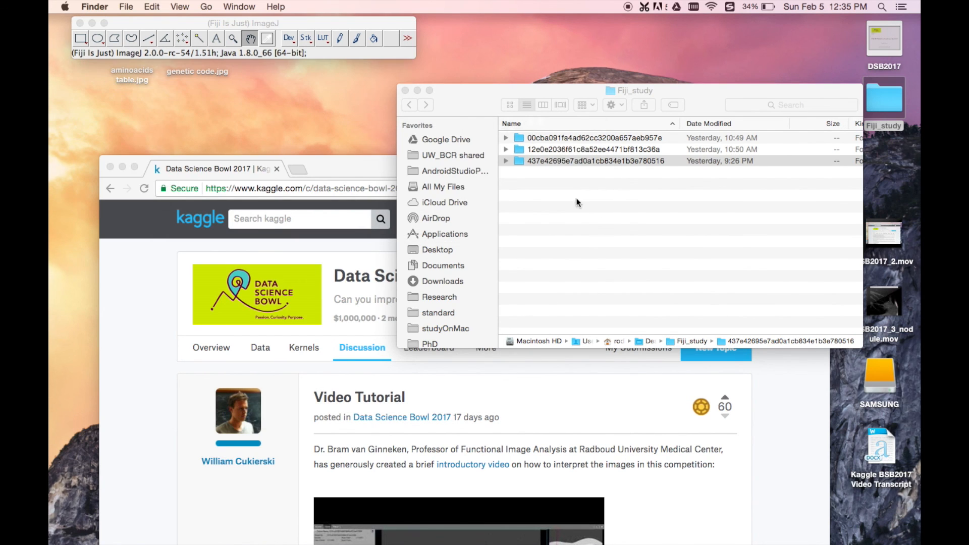
Step: Open all 134 images of the folder 12e0e2036f61c8a52ee4471bf813c36a in Fiji as a stack
click(556, 152)
drag(524, 149, 267, 55)
click(382, 131)
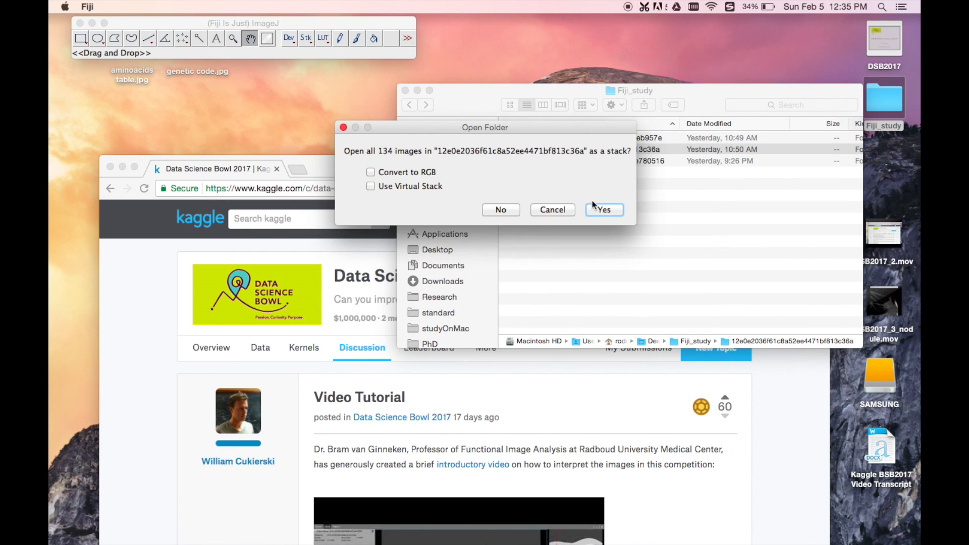
click(604, 209)
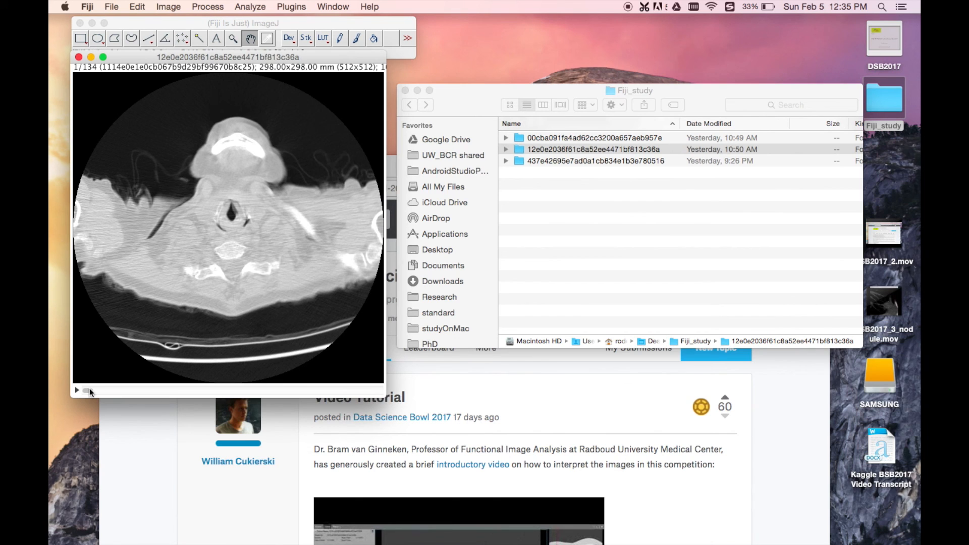
Step: Go to slice 31 of the stack and draw a rectangular selection around the branching nodule in the lung beside the trachea
drag(87, 389, 154, 392)
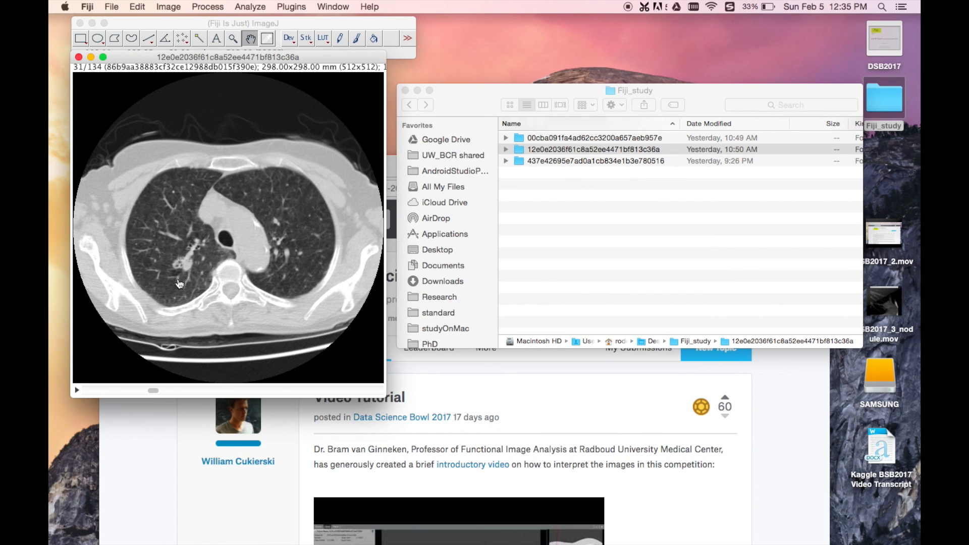
drag(141, 57, 138, 68)
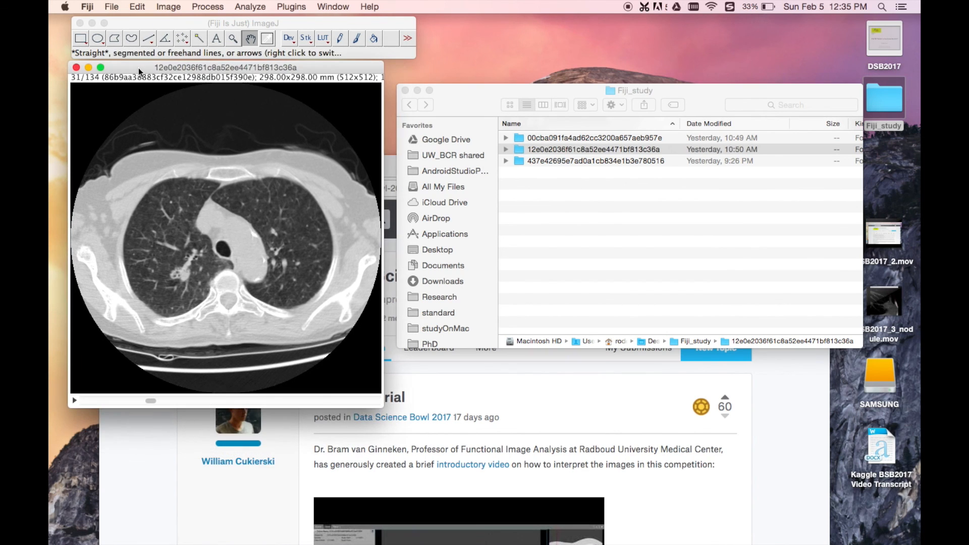
click(177, 6)
mouse_move(145, 4)
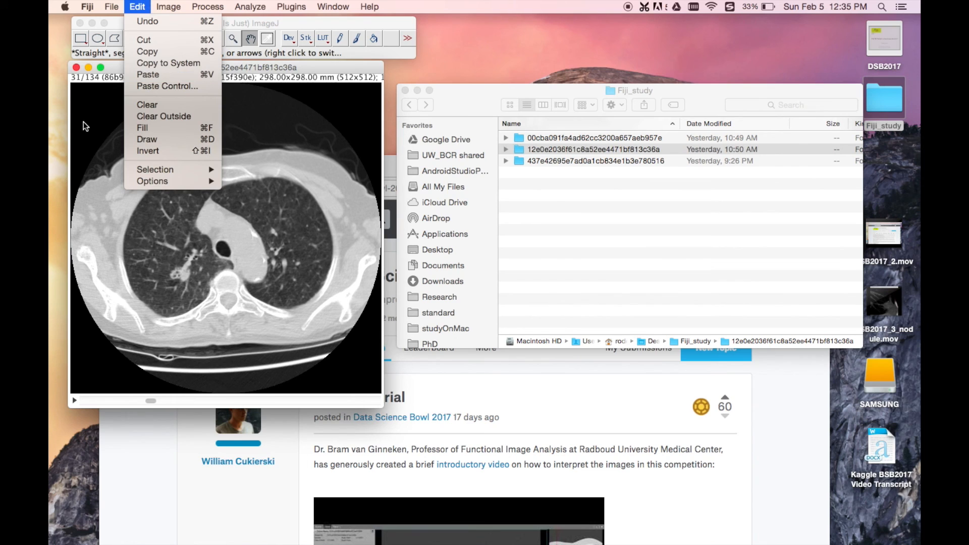
click(82, 38)
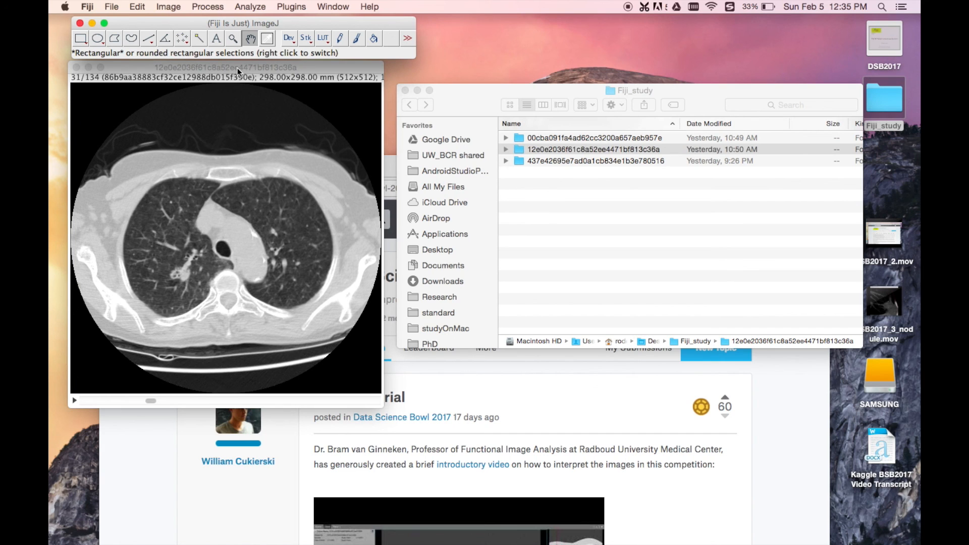
mouse_move(168, 68)
mouse_down()
mouse_move(180, 80)
mouse_move(166, 69)
mouse_up()
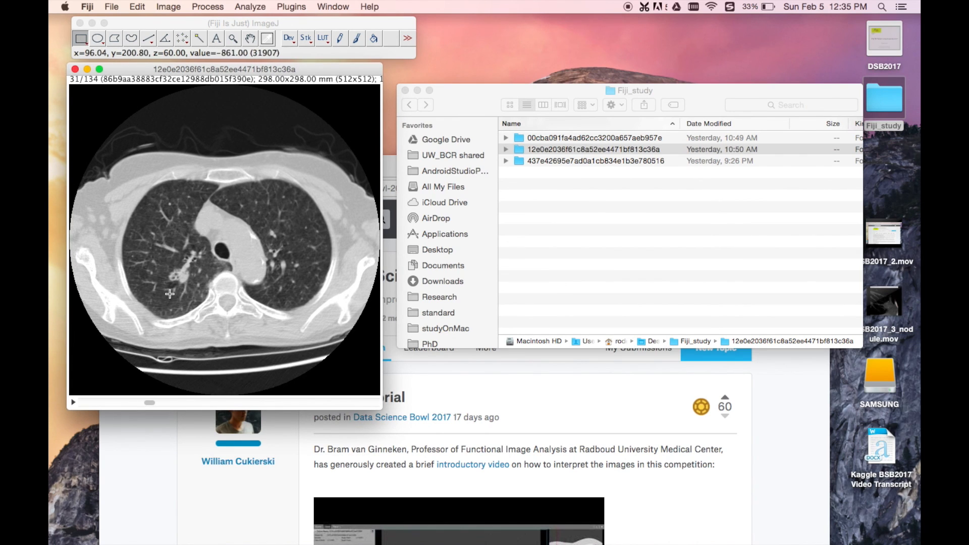
drag(168, 293, 201, 244)
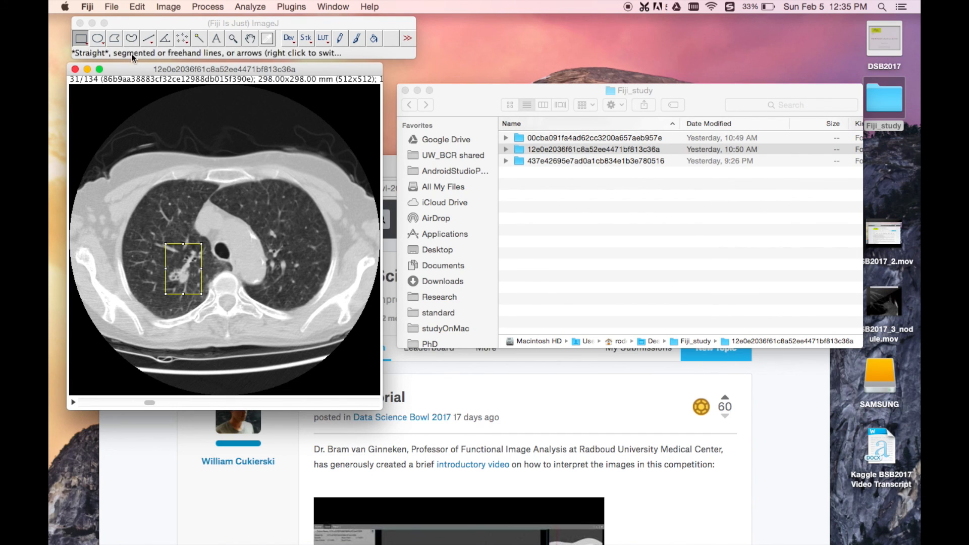
Step: Clear everything outside the rectangular selection and crop the stack to it
click(137, 6)
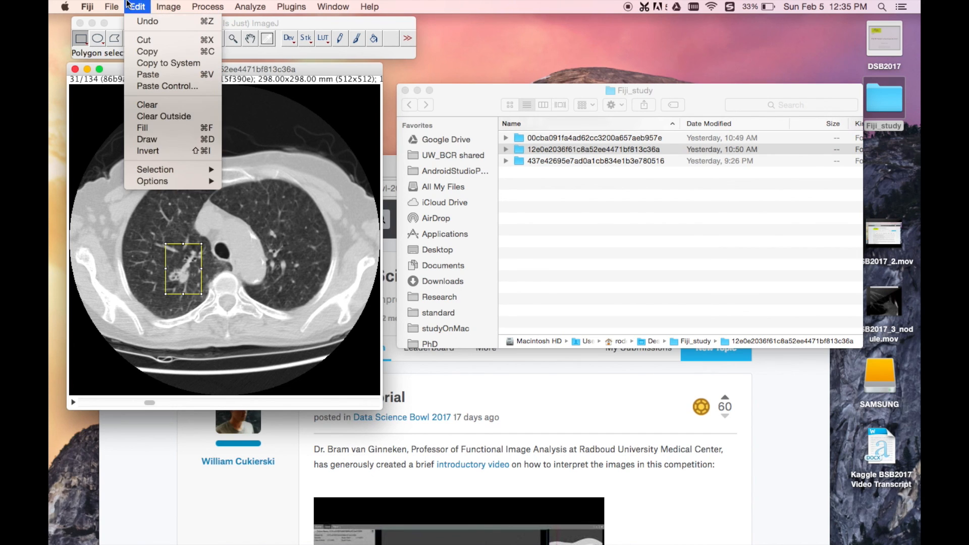
click(147, 116)
click(548, 196)
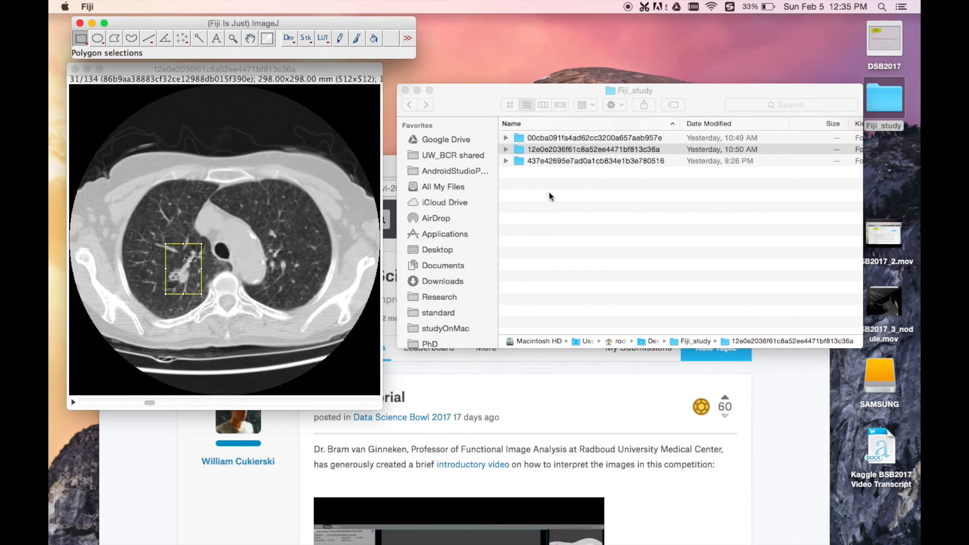
click(170, 7)
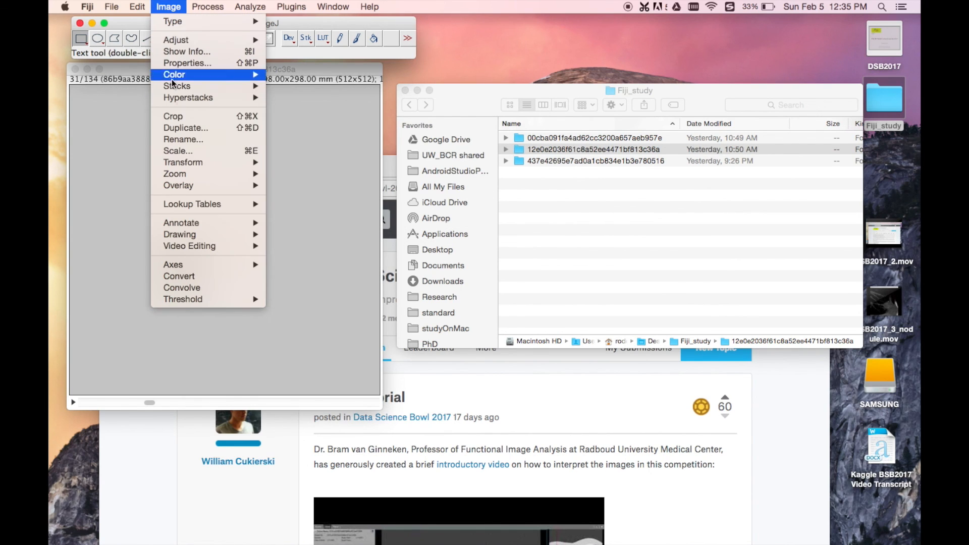
click(182, 119)
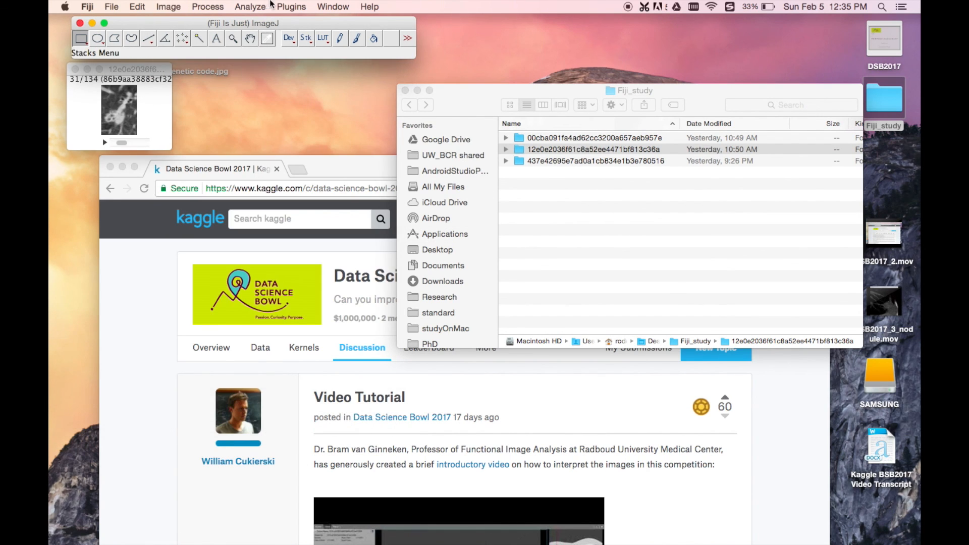
Step: Open the 3D Viewer and add the cropped stack as a volume with a resampling factor of 1
click(292, 6)
click(317, 109)
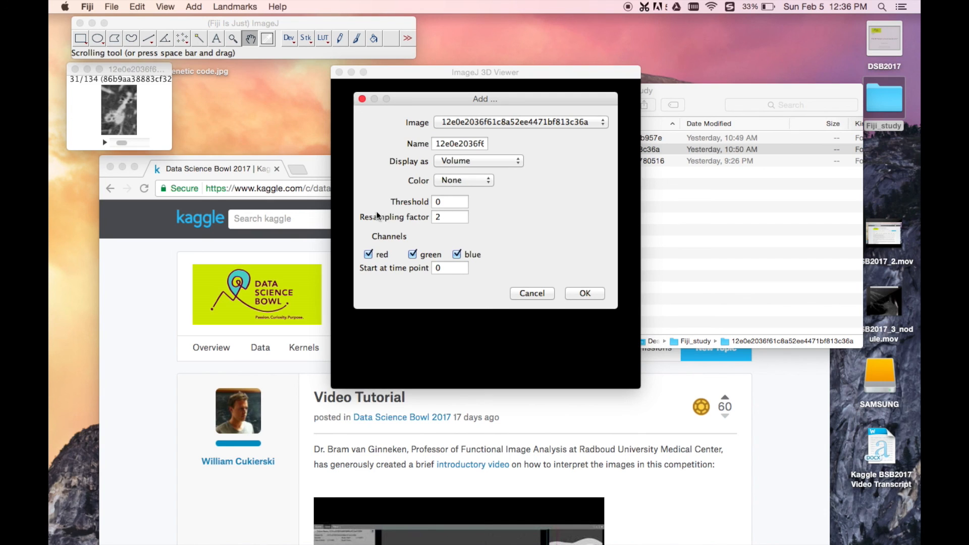
click(528, 293)
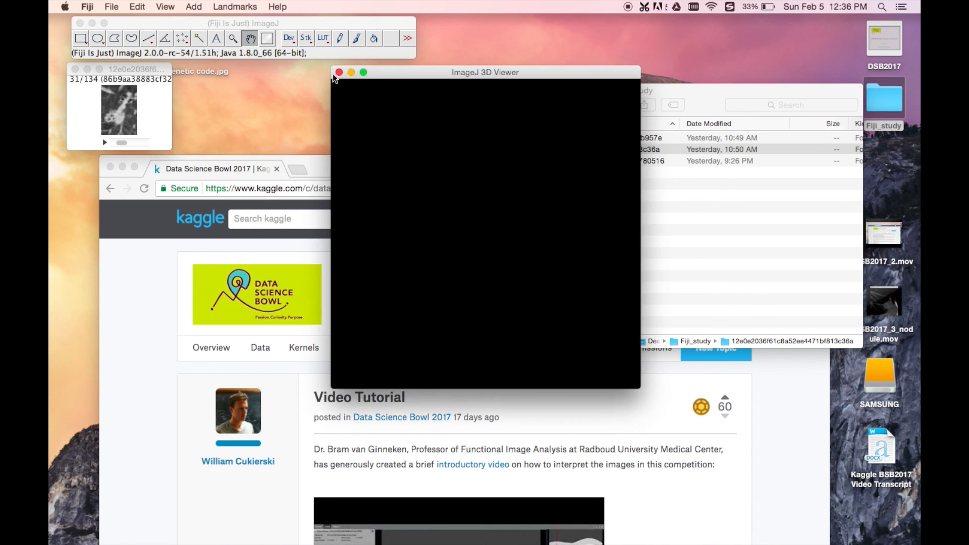
click(193, 7)
click(199, 18)
click(452, 217)
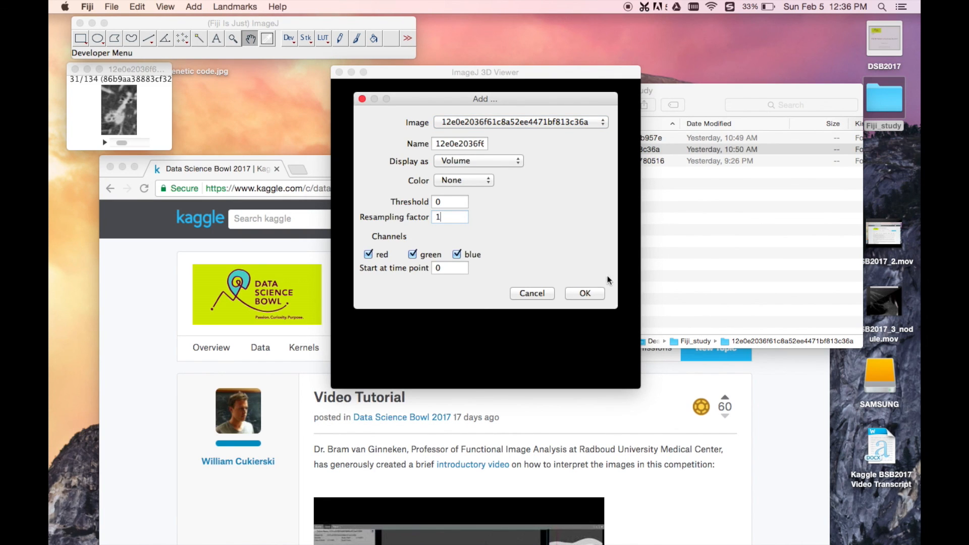
text(1)
click(583, 294)
click(524, 182)
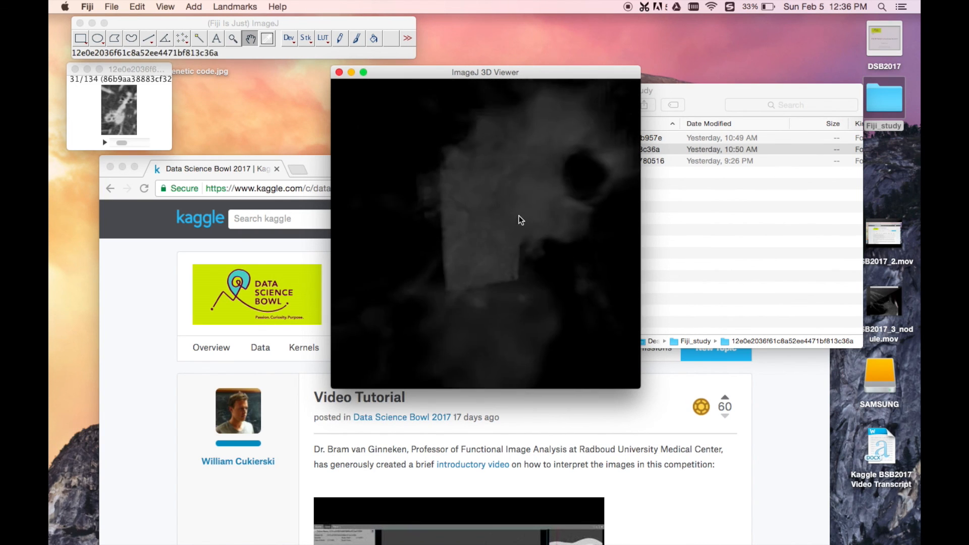
Step: Zoom and rotate the cropped volume to examine the nodule and its branching structures, and start the rotation animation
click(433, 215)
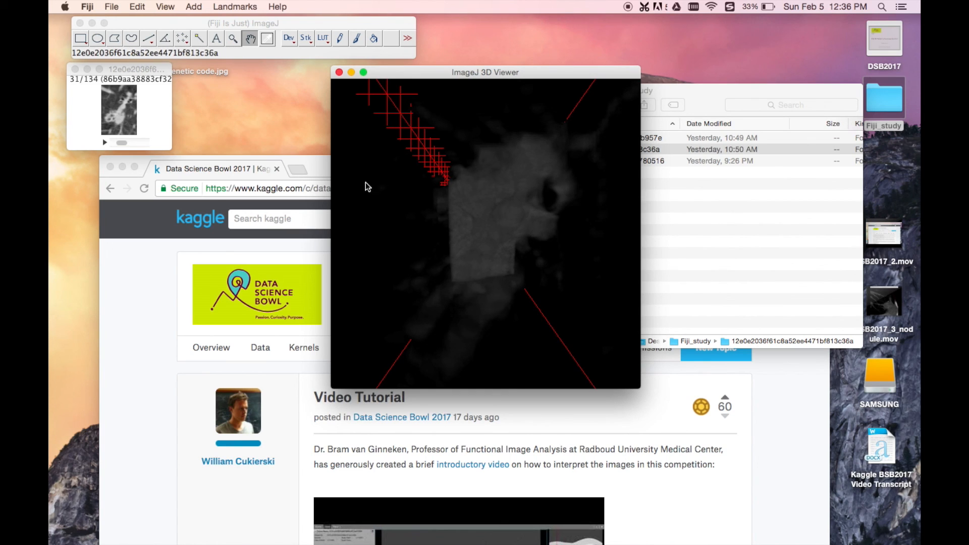
scroll(469, 229, up, 5)
scroll(469, 229, down, 6)
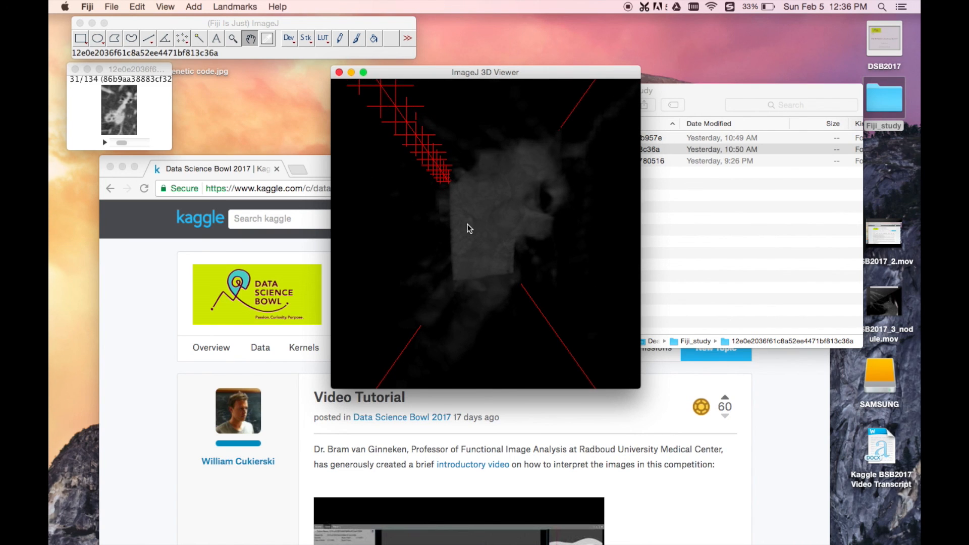
scroll(467, 229, down, 5)
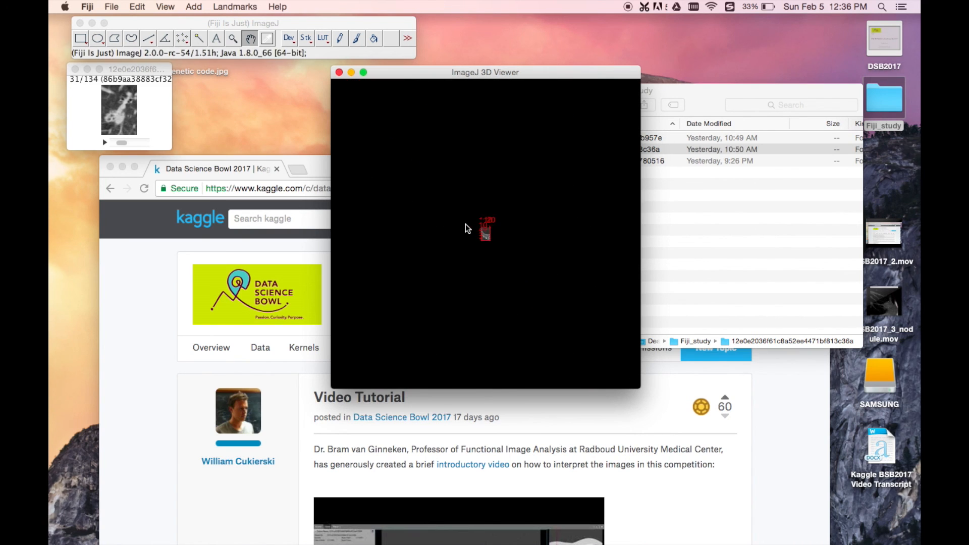
scroll(465, 223, up, 5)
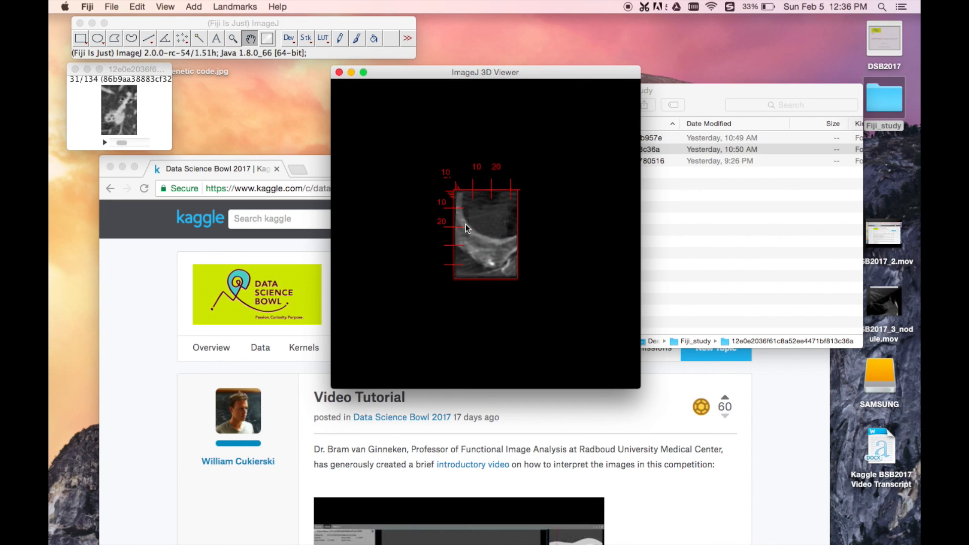
drag(390, 244, 552, 227)
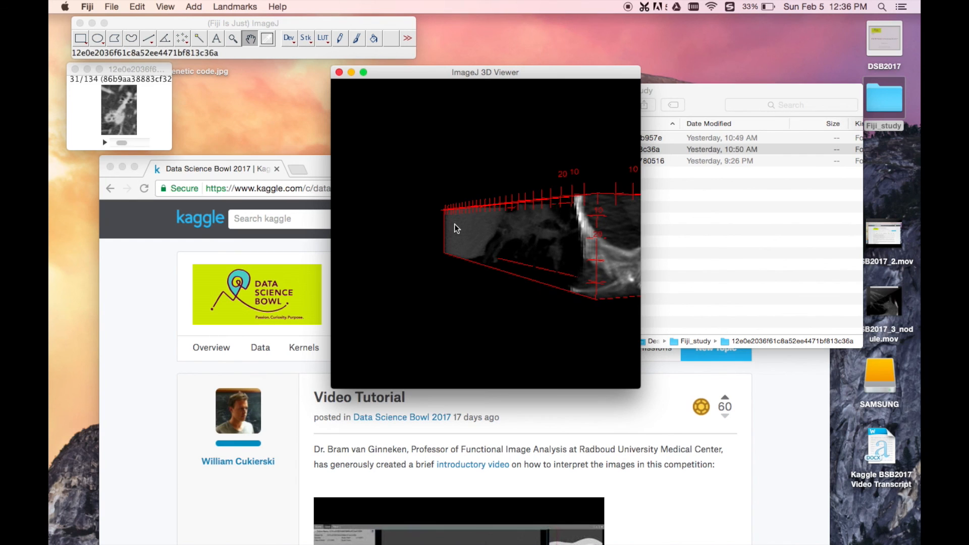
drag(485, 232, 550, 219)
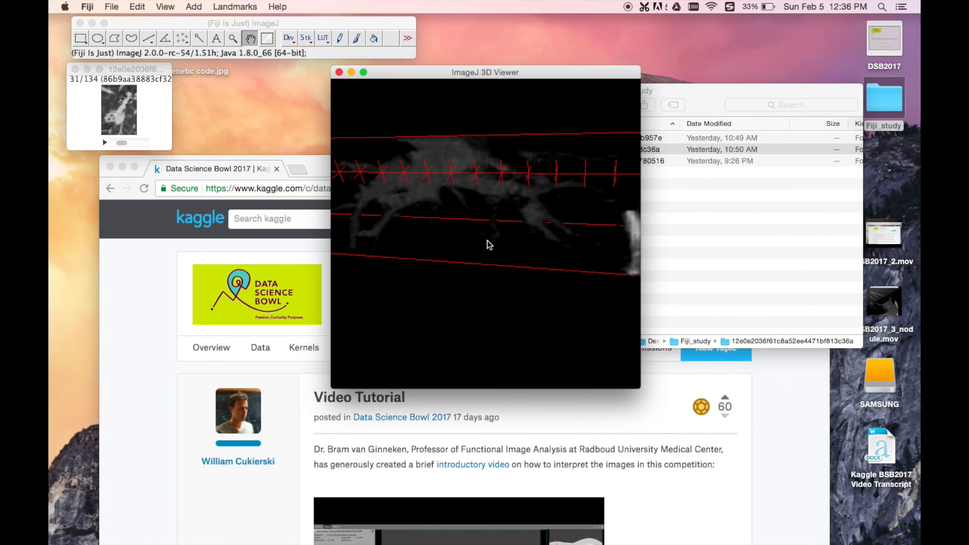
drag(478, 304, 542, 317)
drag(365, 178, 357, 186)
drag(426, 169, 451, 162)
drag(585, 186, 519, 240)
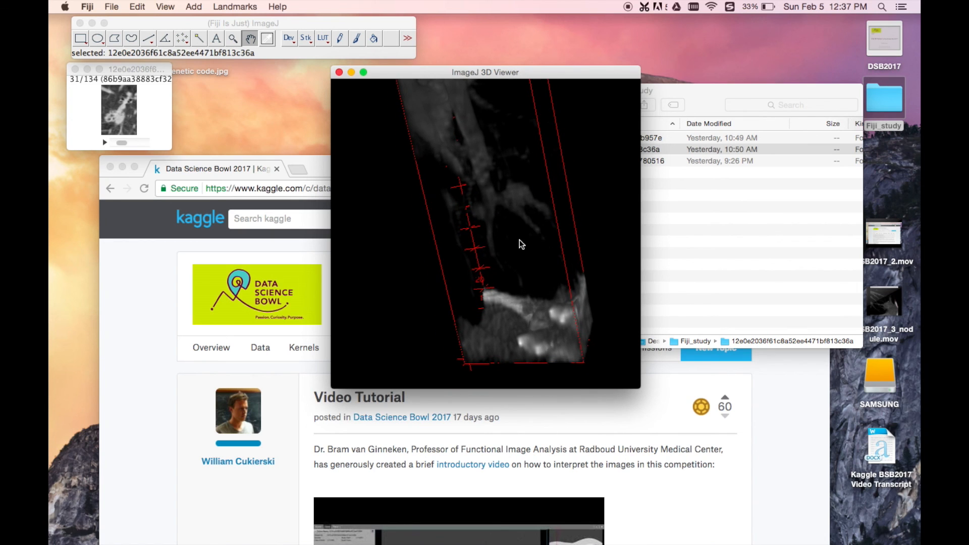
click(160, 5)
click(194, 135)
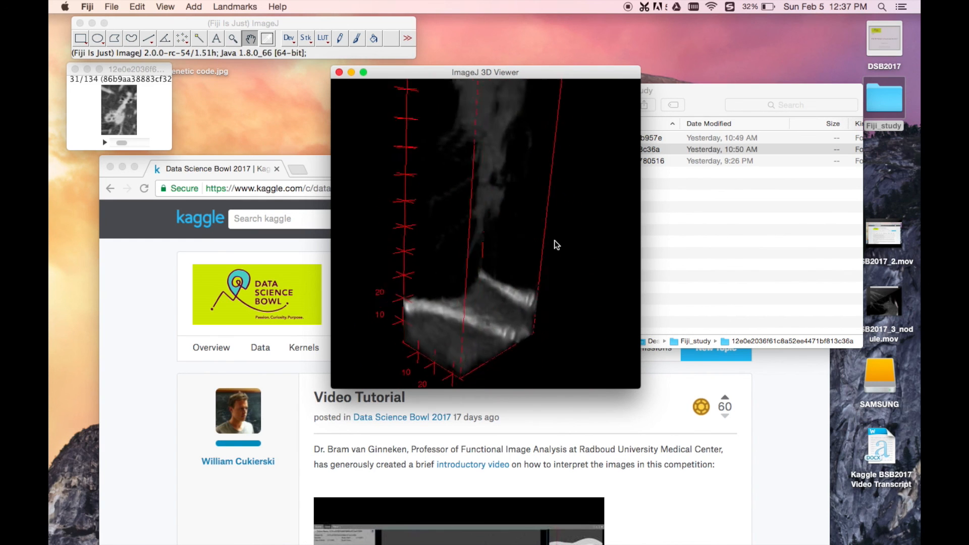
Step: Close the 3D Viewer and the cropped stack of folder 12e0e2036f61c8a52ee4471bf813c36a
click(339, 73)
click(74, 70)
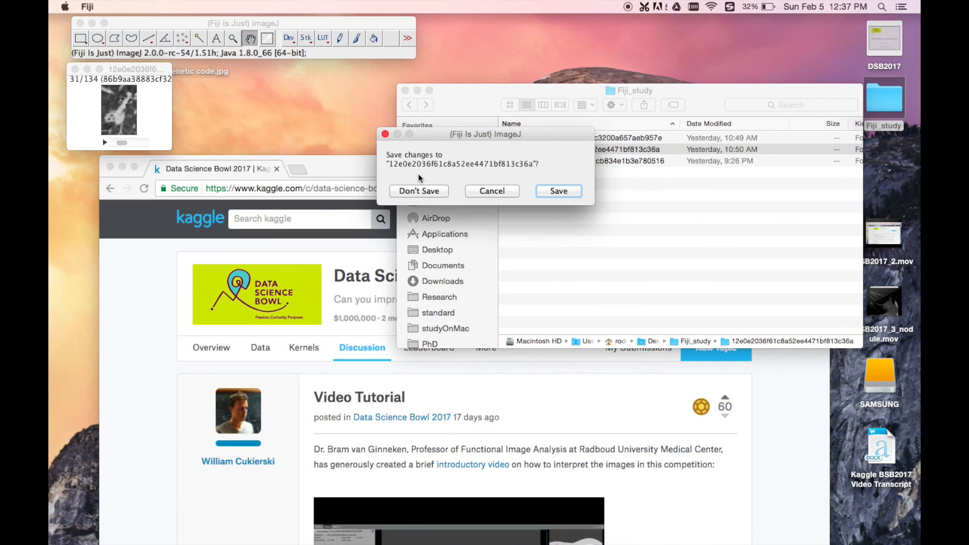